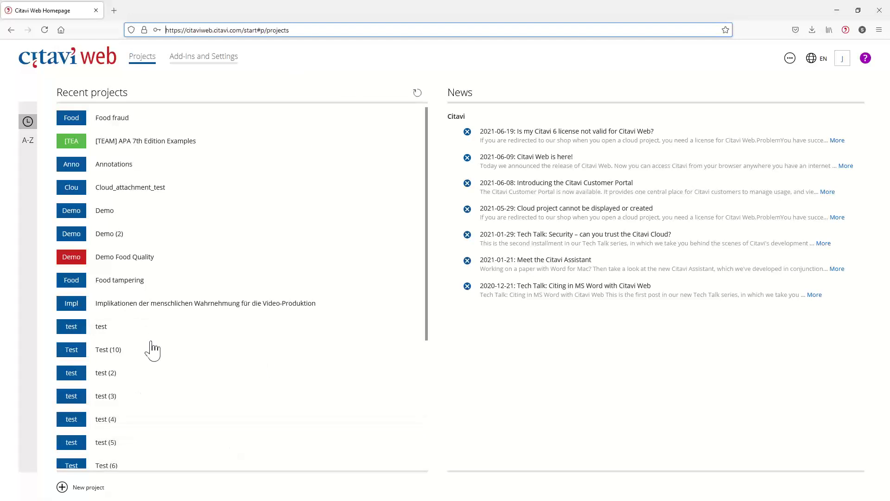
Step: Show the Projects page listing recent projects such as Food fraud and Demo, with News
{"action": "mouse_move", "coordinate": [397, 408]}
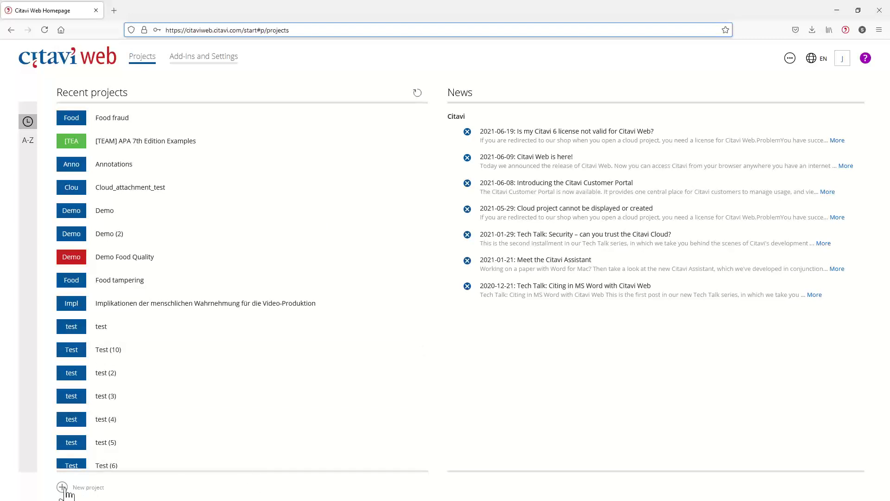
Step: Create a new project named 'Demo' with the red colour swatch
{"action": "left_click", "coordinate": [65, 490]}
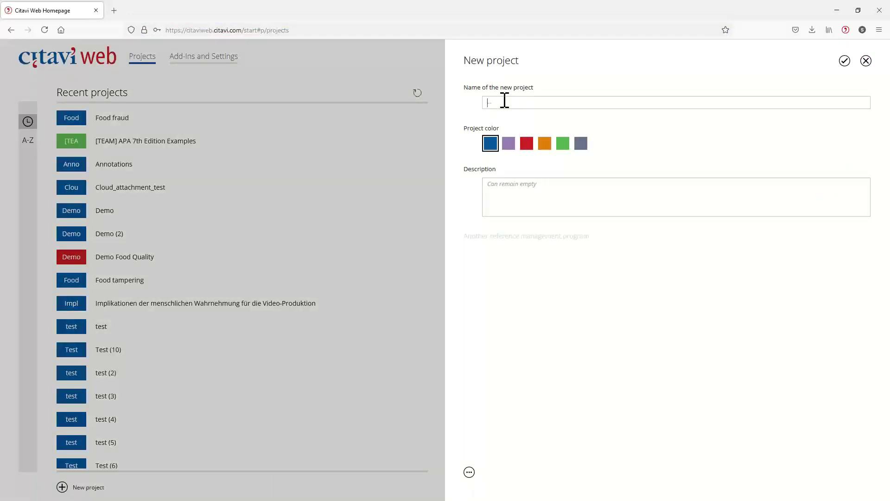
{"action": "type", "text": "Demo"}
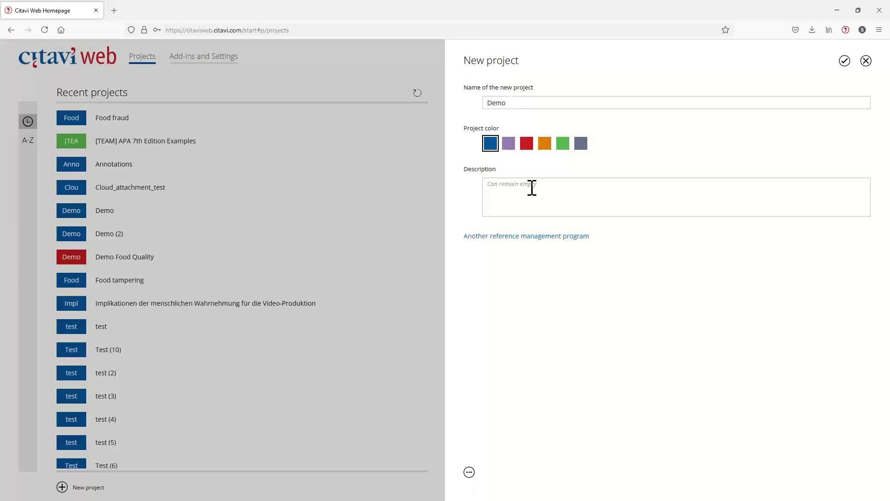
{"action": "left_click", "coordinate": [527, 144]}
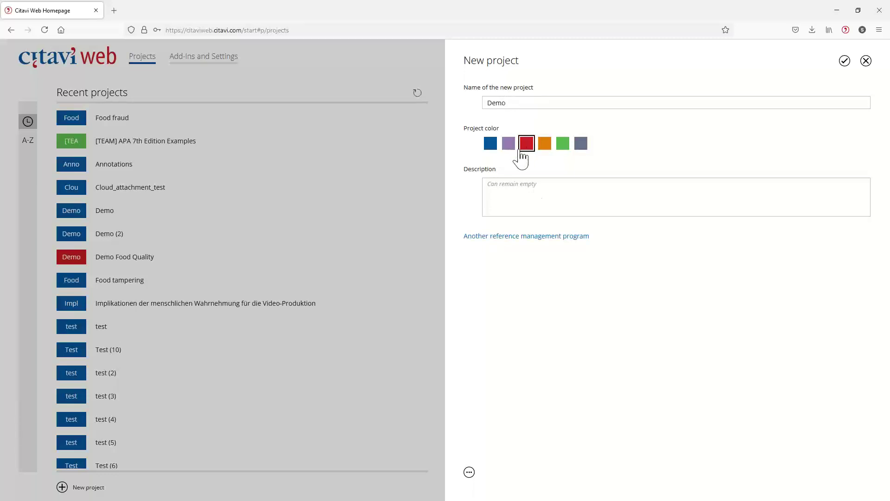
{"action": "left_click", "coordinate": [526, 196]}
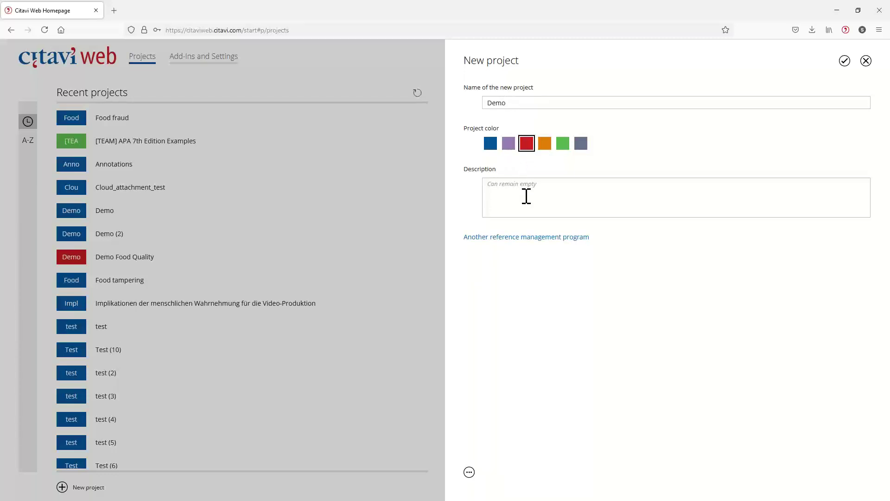
{"action": "left_click", "coordinate": [500, 238]}
{"action": "left_click", "coordinate": [845, 61]}
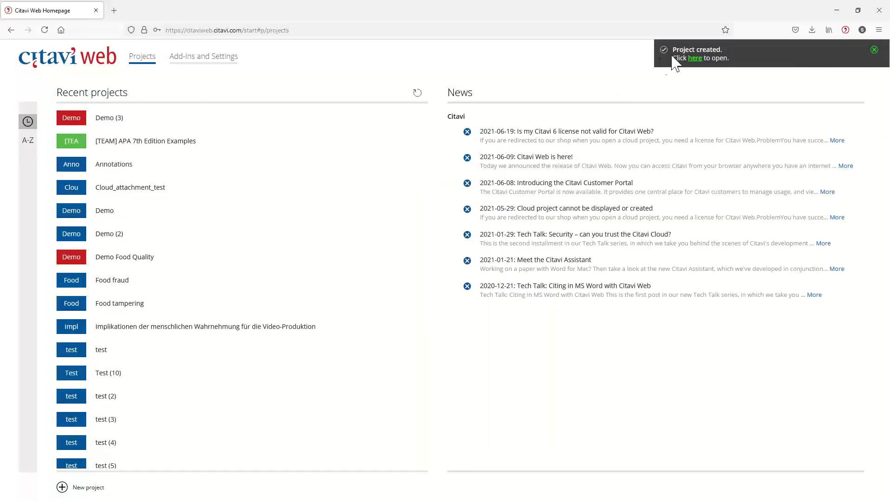
Step: Open Demo (3) and upload the three PDFs from the PDFs folder as references
{"action": "left_click", "coordinate": [695, 57]}
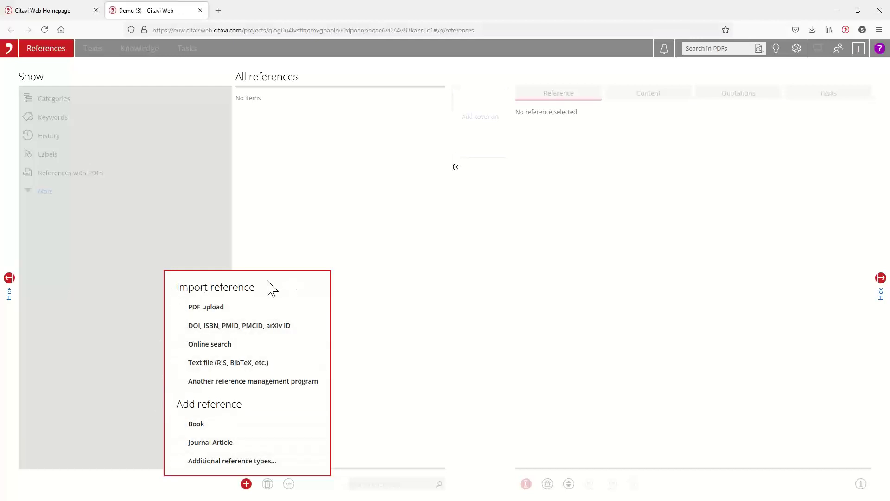
{"action": "left_click", "coordinate": [224, 313]}
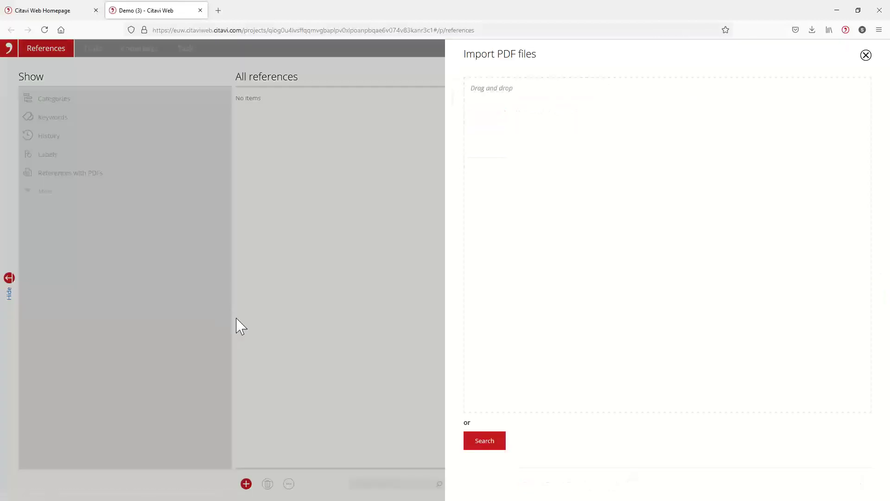
{"action": "left_click", "coordinate": [485, 441]}
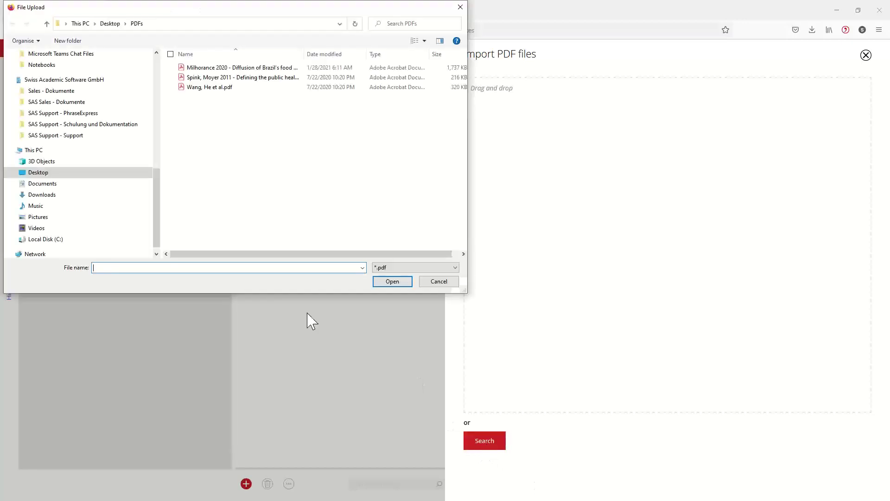
{"action": "left_click", "coordinate": [202, 72]}
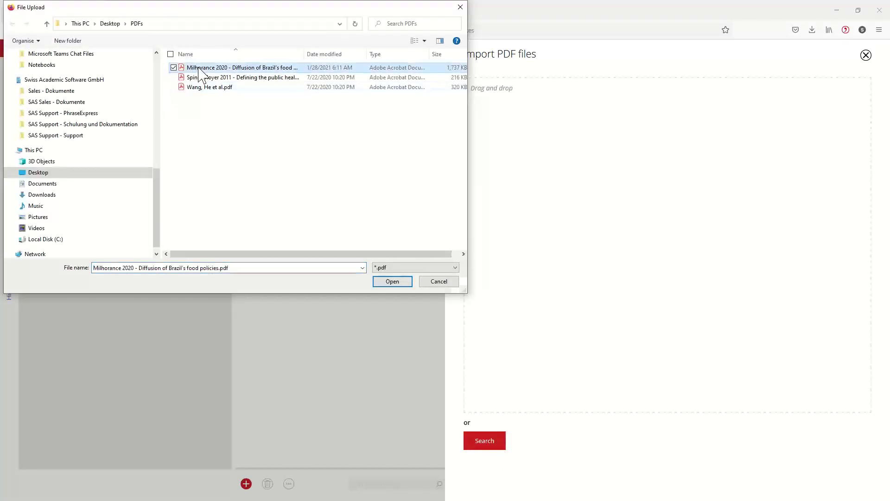
{"action": "left_click", "coordinate": [205, 77], "text": "ctrl"}
{"action": "left_click", "coordinate": [204, 88], "text": "ctrl"}
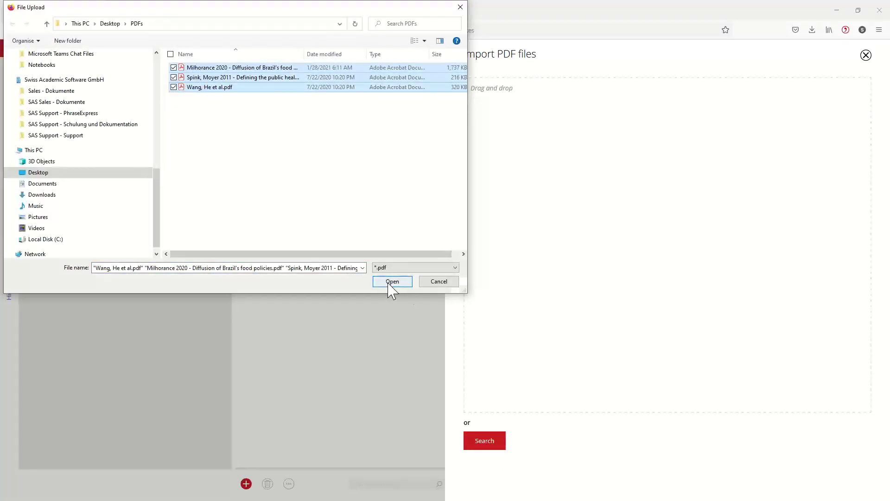
{"action": "left_click", "coordinate": [389, 282]}
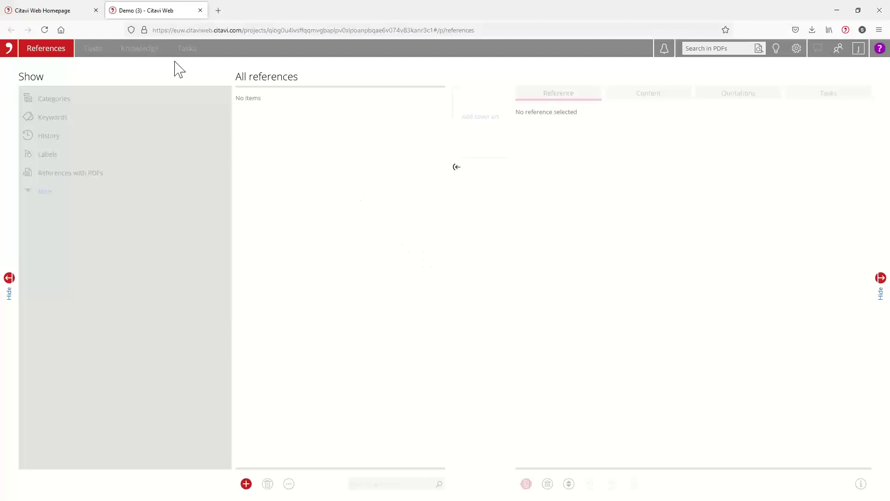
Step: Review the RSS feed, Add-Ins and Citation settings, then return to Recent projects
{"action": "left_click", "coordinate": [77, 10]}
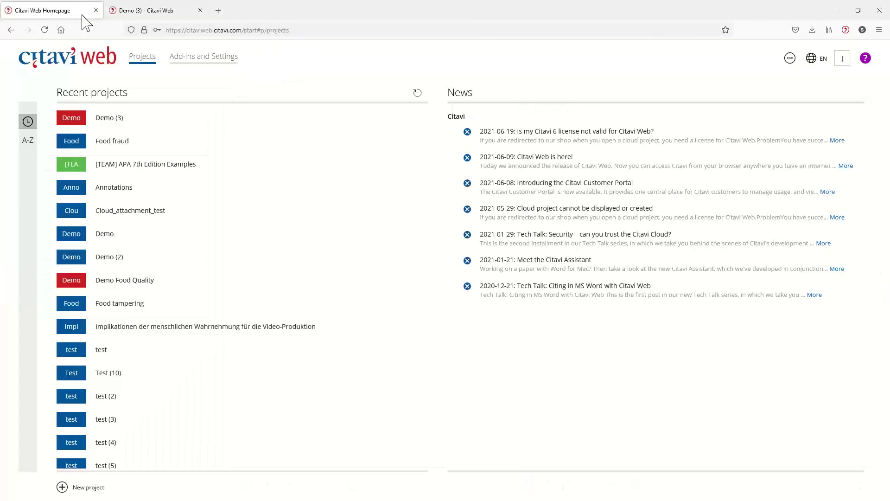
{"action": "mouse_move", "coordinate": [230, 126]}
{"action": "left_click", "coordinate": [223, 66]}
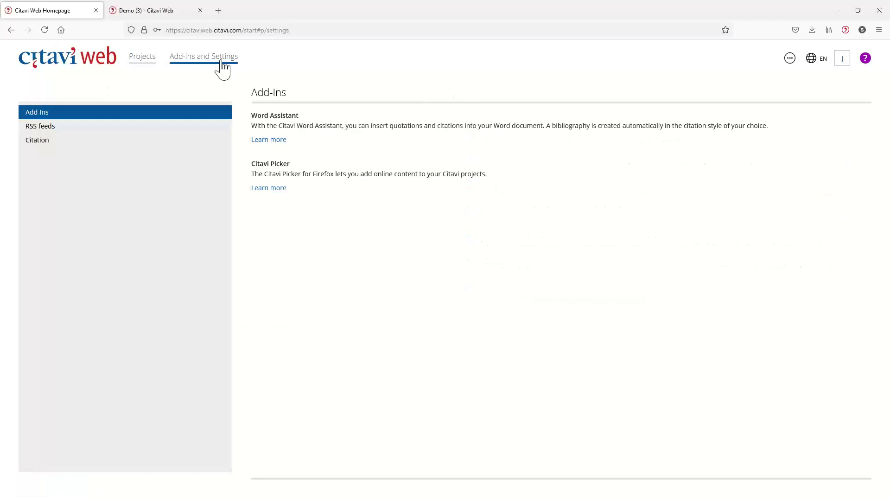
{"action": "left_click", "coordinate": [59, 127]}
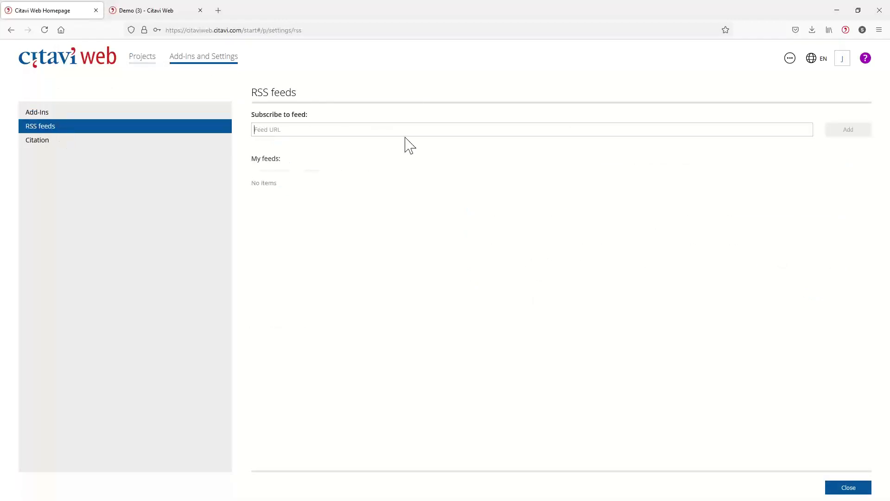
{"action": "left_click", "coordinate": [404, 134]}
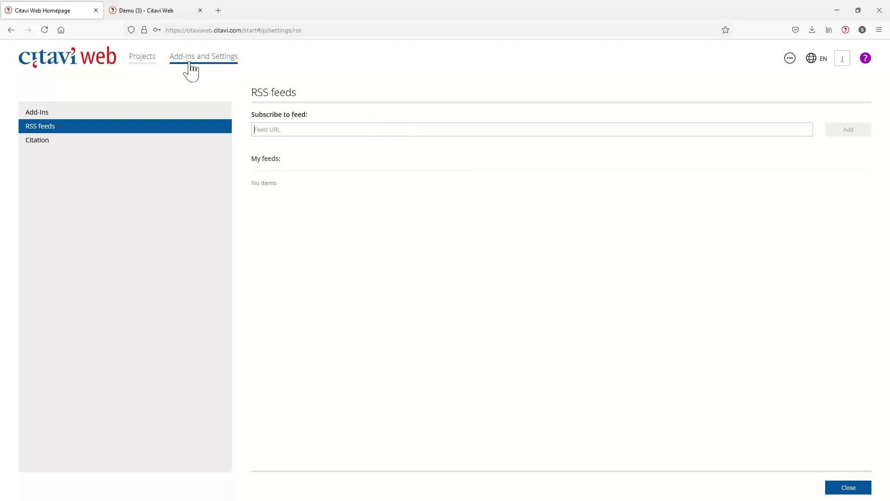
{"action": "left_click", "coordinate": [46, 113]}
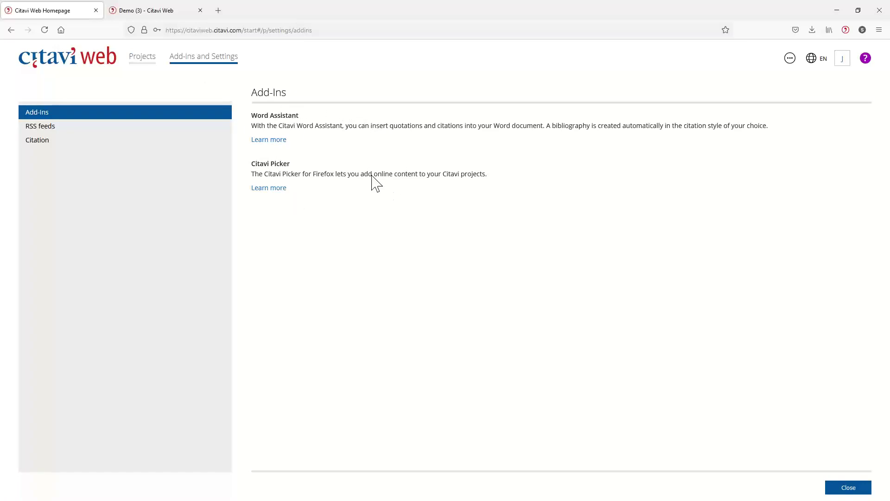
{"action": "left_click", "coordinate": [42, 149]}
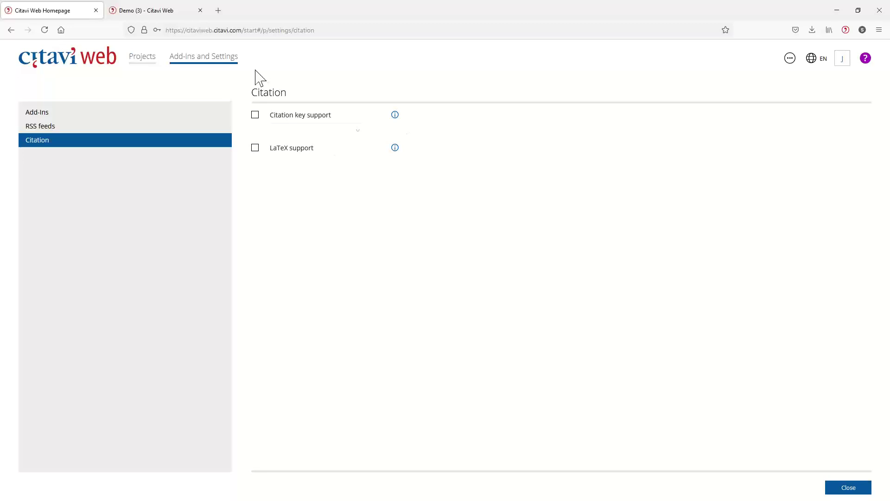
{"action": "left_click", "coordinate": [146, 58]}
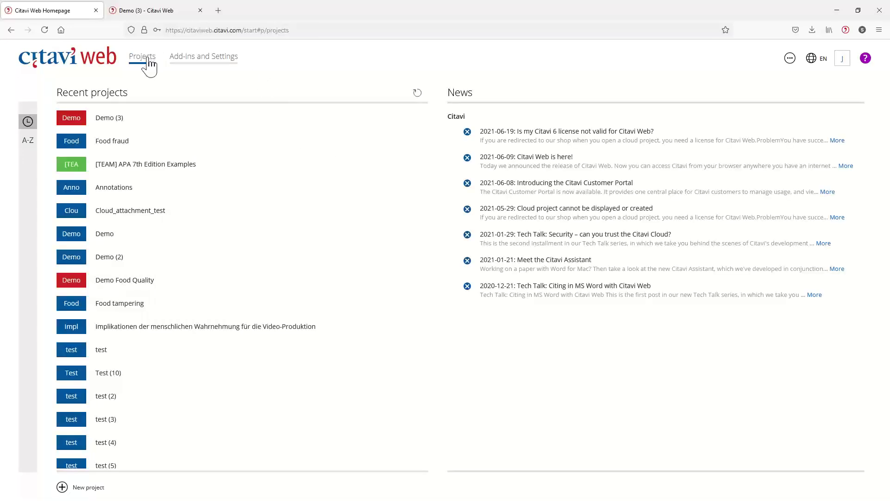
Step: Check interface languages, view the Citavi Space storage overview, then return to the homepage tab
{"action": "left_click", "coordinate": [813, 62]}
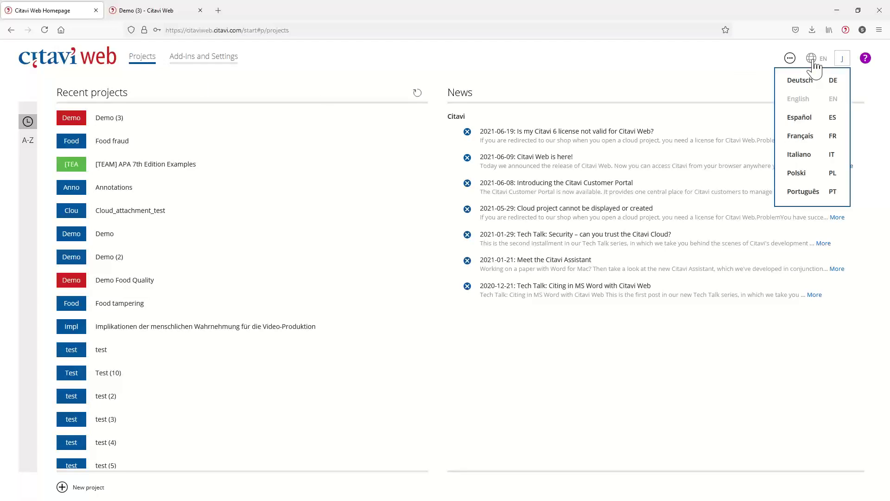
{"action": "left_click", "coordinate": [790, 59]}
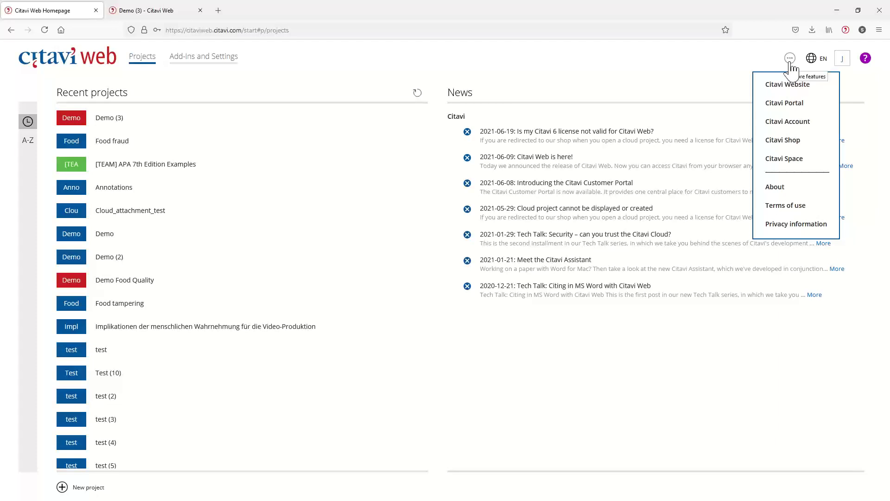
{"action": "left_click", "coordinate": [783, 159]}
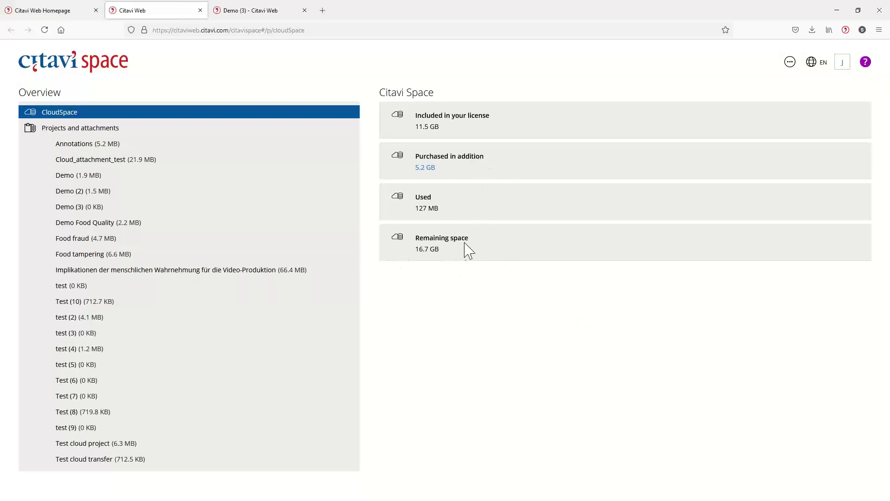
{"action": "left_click", "coordinate": [65, 10]}
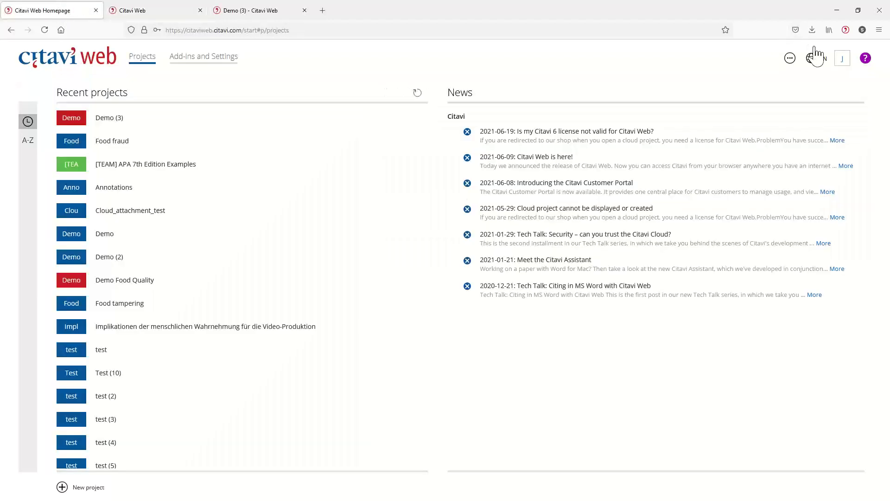
Step: Show and then close the Additional help panel of license questions
{"action": "left_click", "coordinate": [865, 58]}
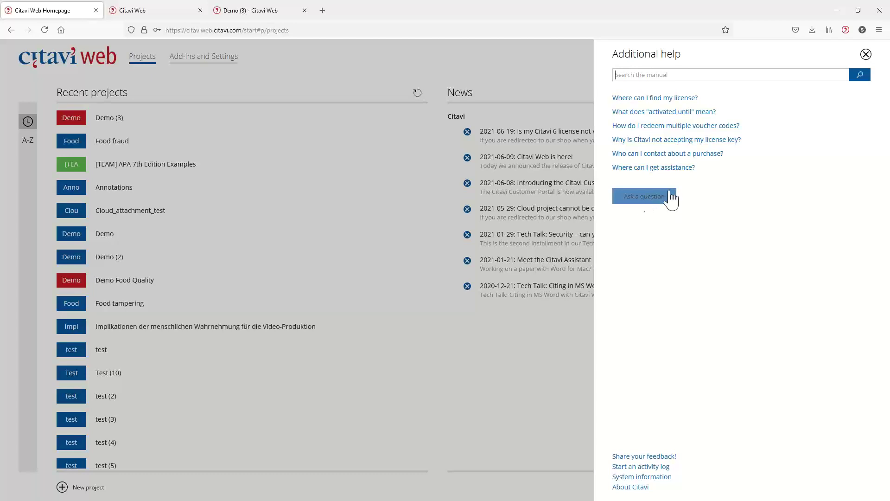
{"action": "left_click", "coordinate": [866, 55]}
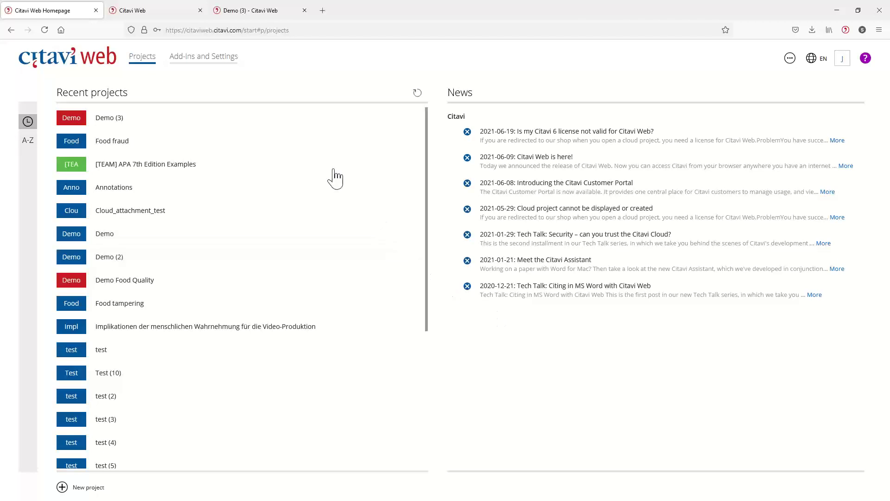
Step: Invite a colleague by e-mail to Demo (3) with Reader access
{"action": "mouse_move", "coordinate": [229, 119]}
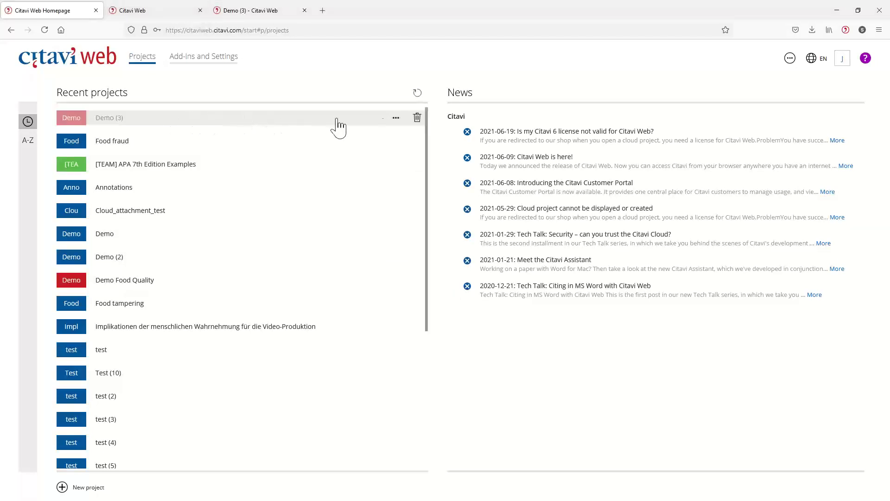
{"action": "left_click", "coordinate": [398, 119]}
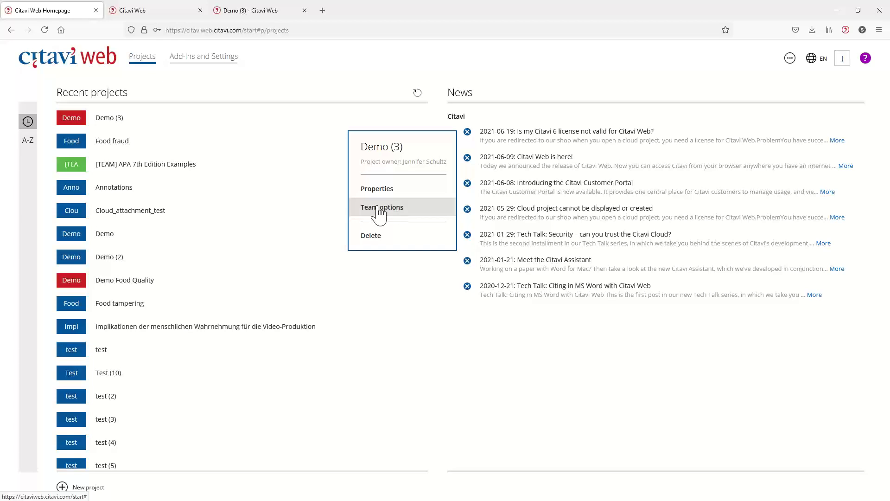
{"action": "left_click", "coordinate": [379, 213]}
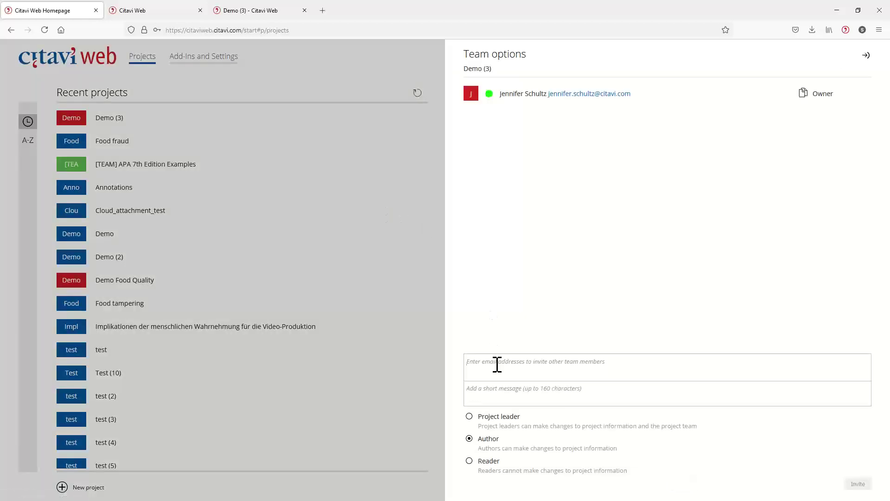
{"action": "left_click", "coordinate": [517, 395]}
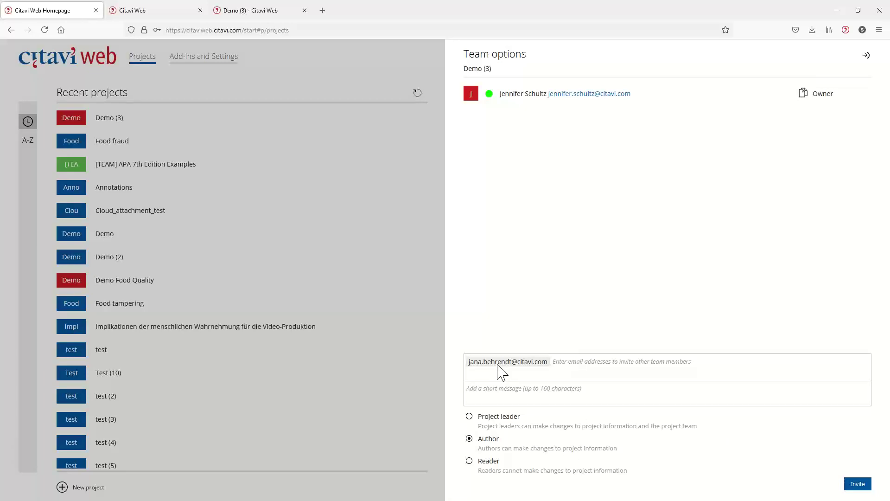
{"action": "left_click", "coordinate": [470, 462]}
{"action": "left_click", "coordinate": [855, 486]}
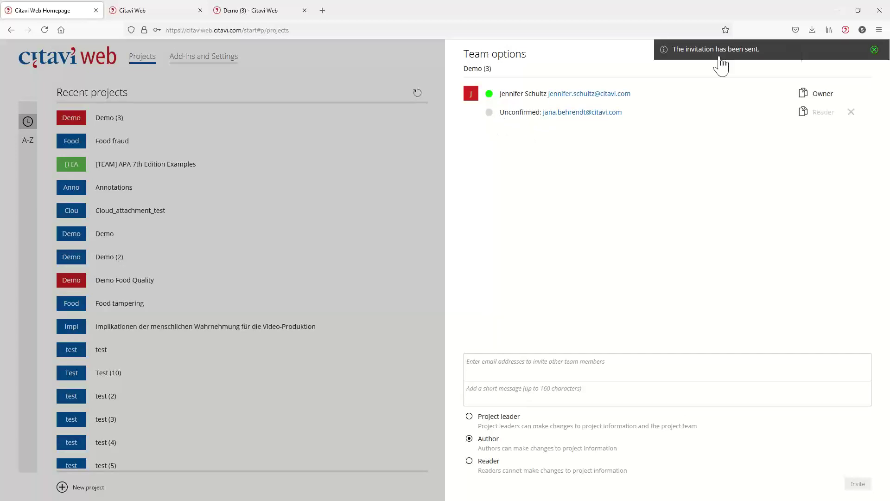
Step: Dismiss the sent notice, close team settings, and close the Citavi Space tab
{"action": "left_click", "coordinate": [873, 49]}
{"action": "left_click", "coordinate": [866, 55]}
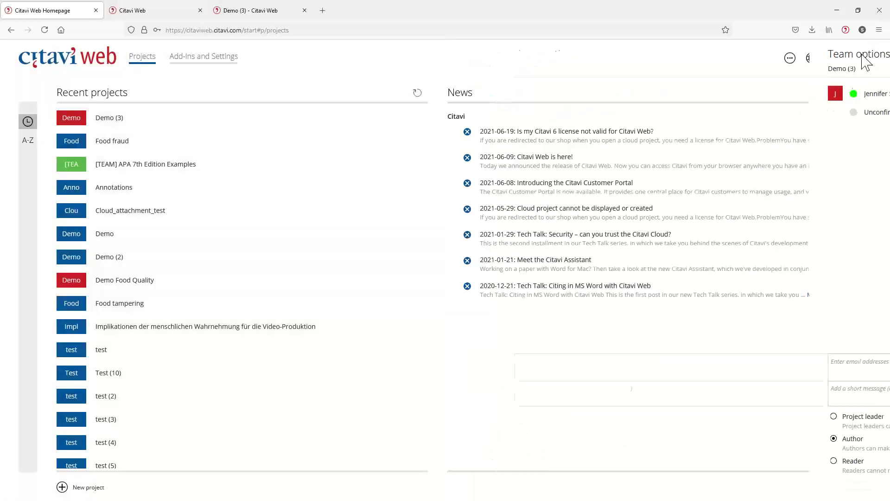
{"action": "left_click", "coordinate": [174, 12]}
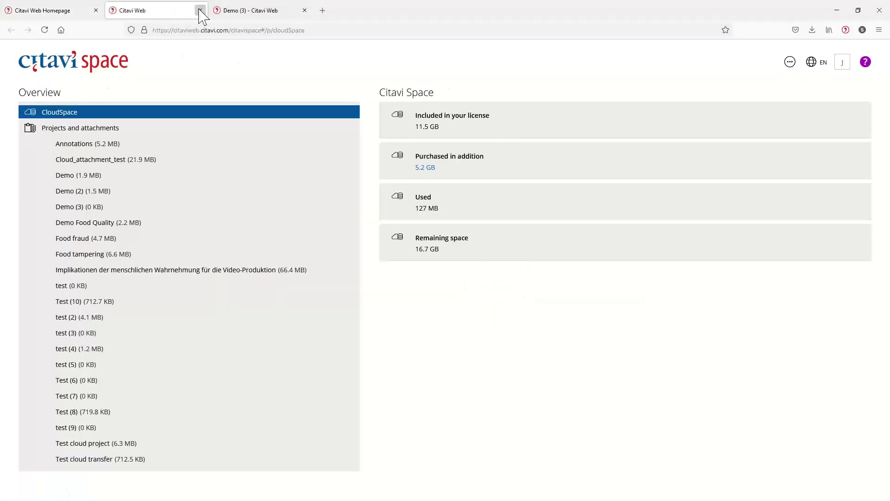
{"action": "left_click", "coordinate": [200, 10]}
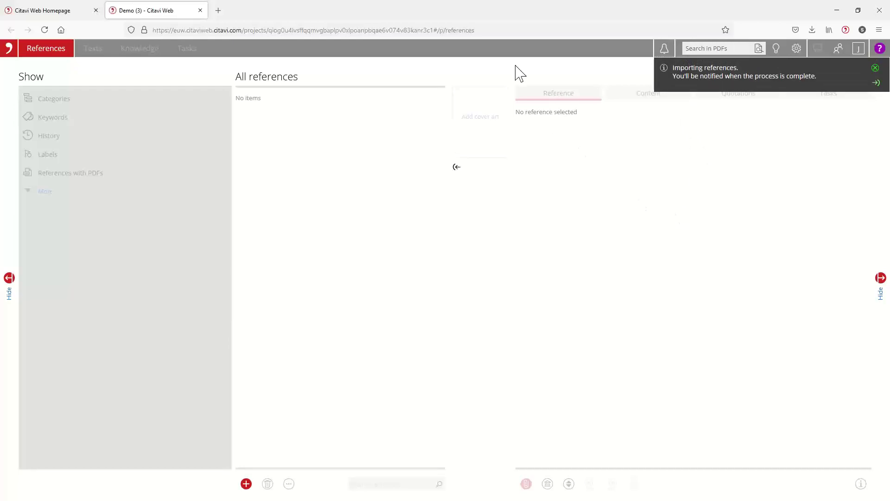
Step: Dismiss the importing-references notice and bring up the add/import references choices
{"action": "left_click", "coordinate": [875, 68]}
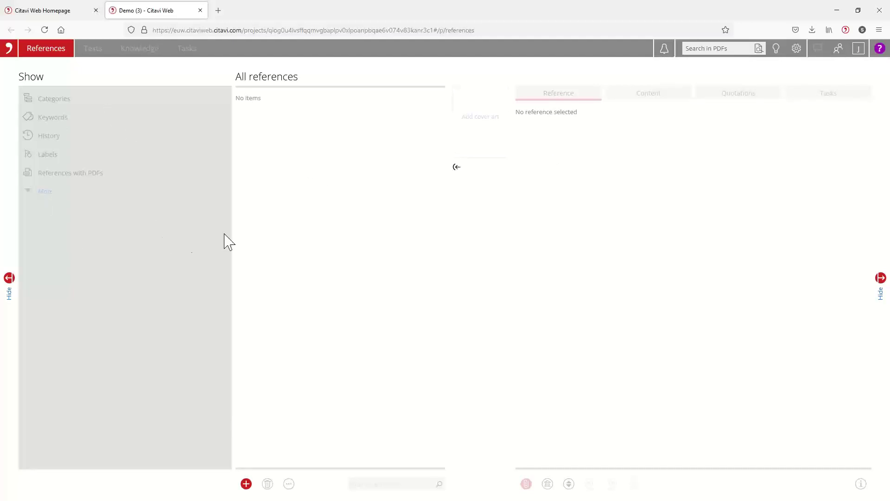
{"action": "left_click", "coordinate": [247, 485]}
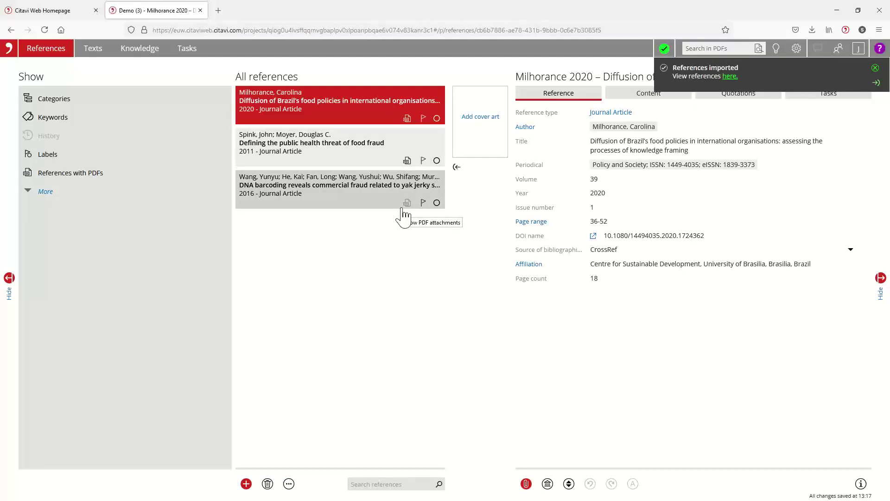
Step: Show and scroll all fields of Milhorance 2020, hide empty fields, and view its tasks
{"action": "left_click", "coordinate": [874, 68]}
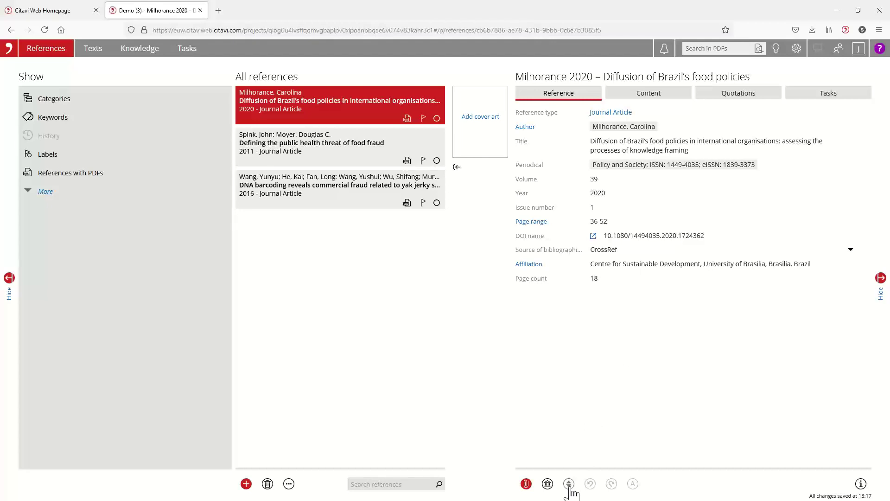
{"action": "left_click", "coordinate": [569, 484]}
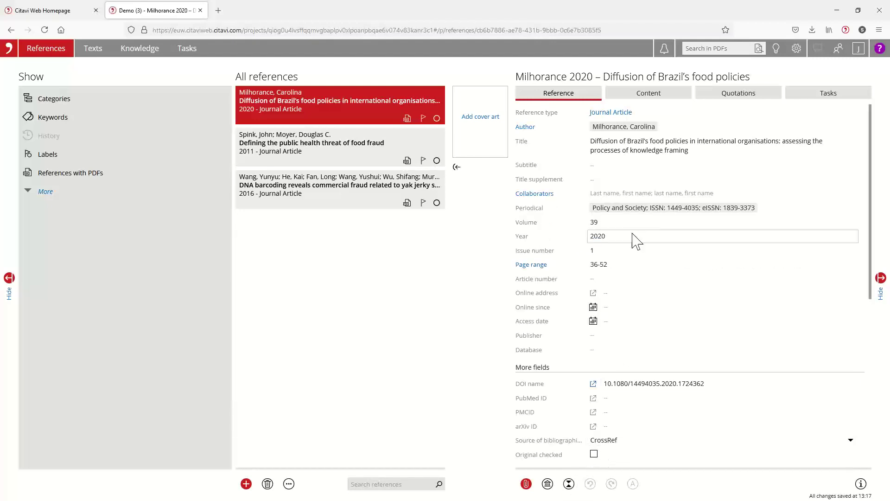
{"action": "scroll", "coordinate": [636, 260], "scroll_direction": "down", "scroll_amount": 3}
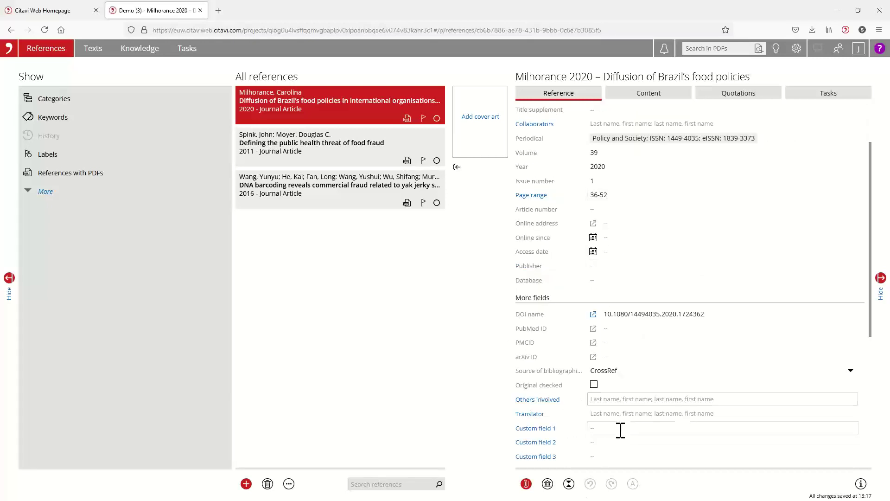
{"action": "scroll", "coordinate": [630, 444], "scroll_direction": "down", "scroll_amount": 3}
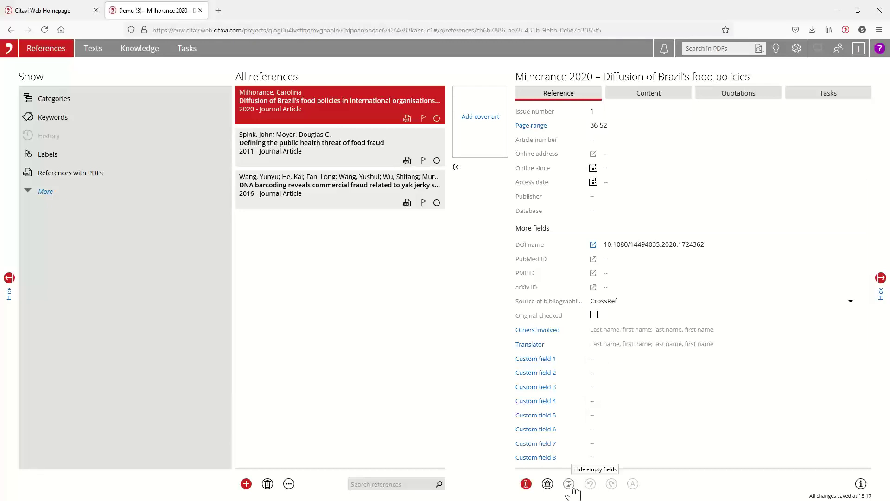
{"action": "left_click", "coordinate": [569, 484]}
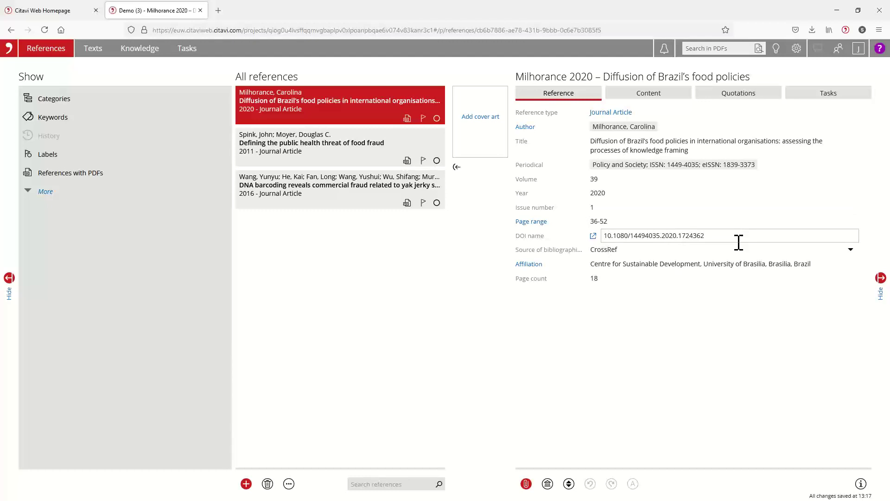
{"action": "left_click", "coordinate": [828, 95]}
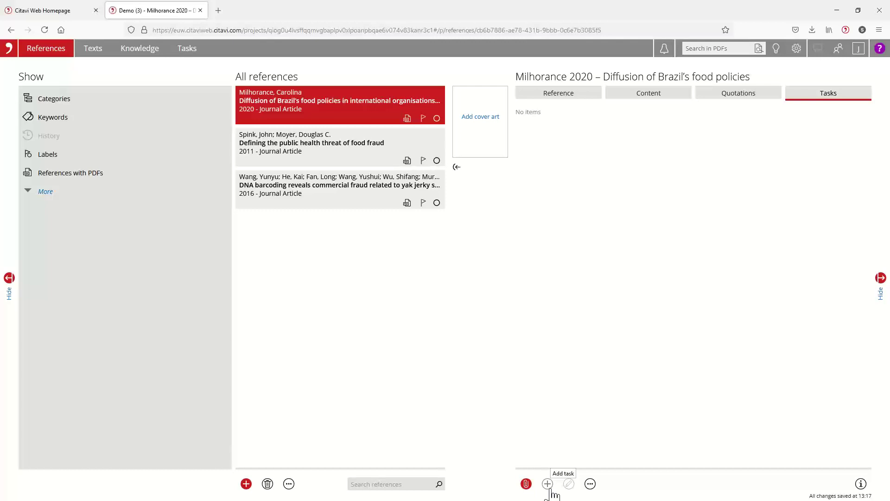
Step: Add a Verify bibliographic information task to Milhorance 2020, Spink 2011 and Wang 2016
{"action": "left_click", "coordinate": [548, 485]}
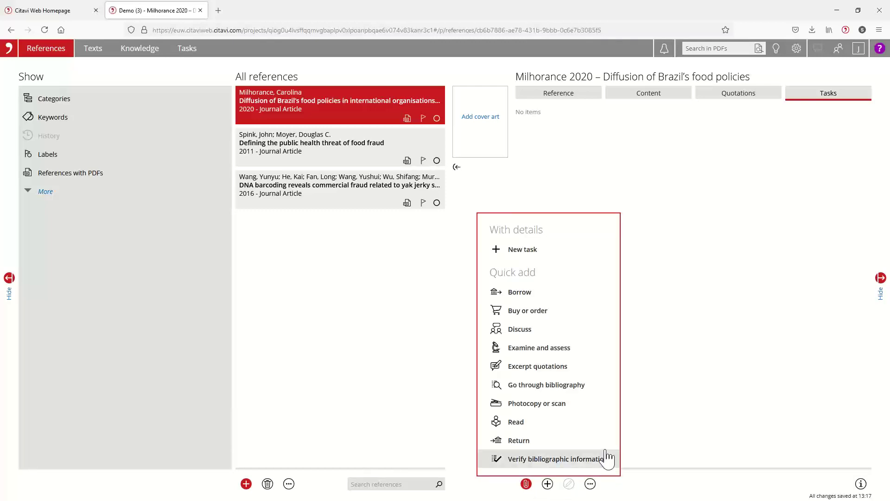
{"action": "left_click", "coordinate": [578, 464]}
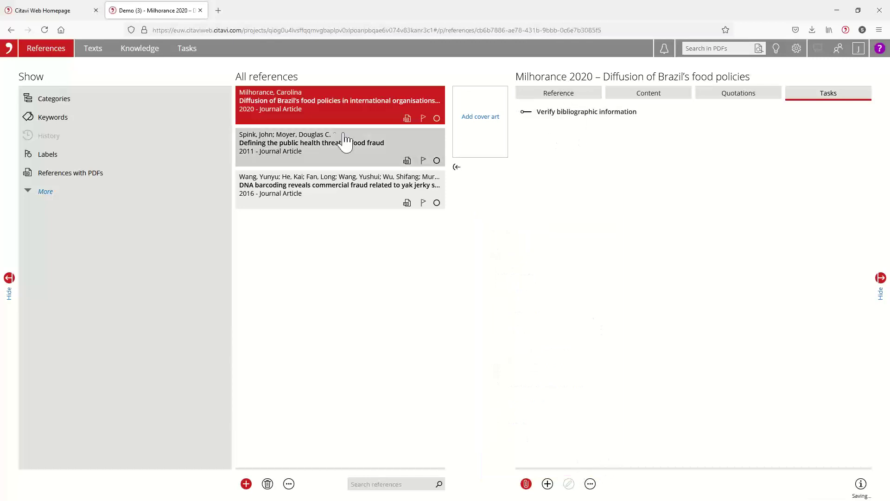
{"action": "left_click", "coordinate": [333, 143]}
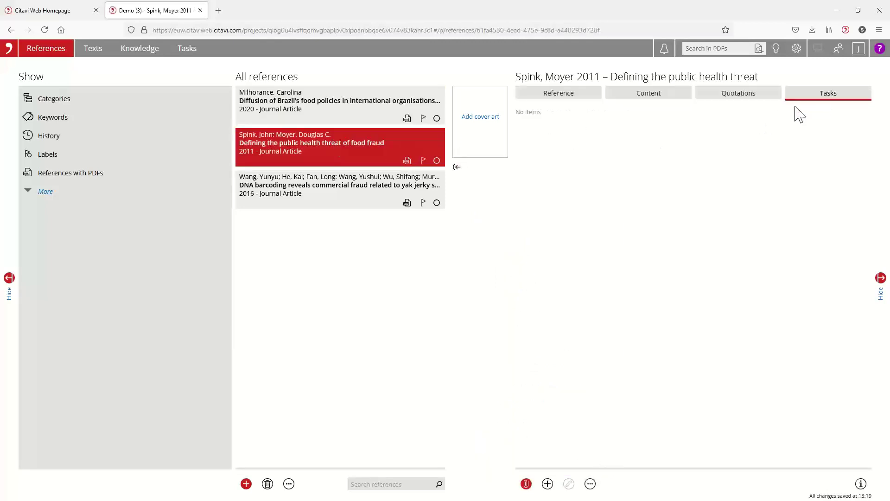
{"action": "left_click", "coordinate": [546, 484]}
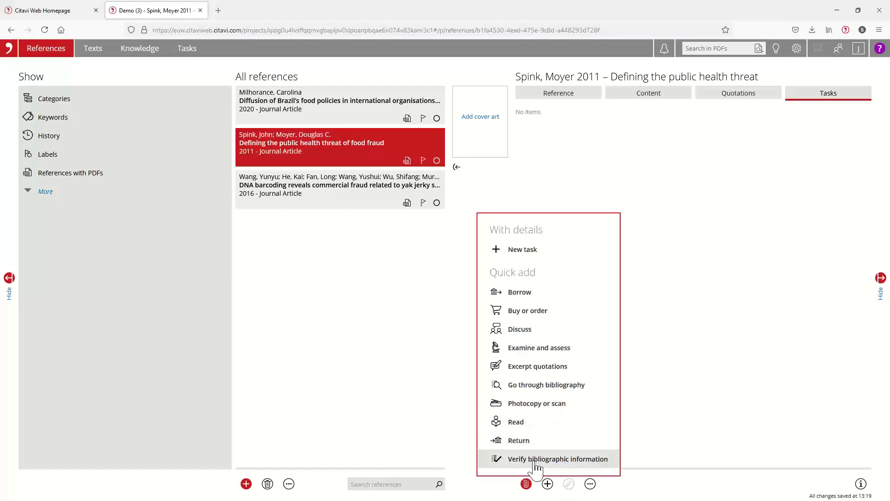
{"action": "left_click", "coordinate": [537, 461]}
{"action": "left_click", "coordinate": [370, 200]}
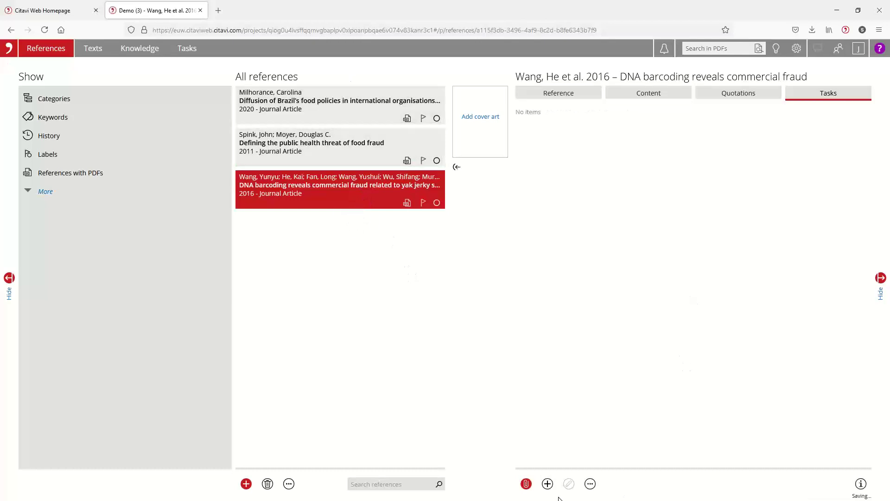
{"action": "left_click", "coordinate": [548, 484]}
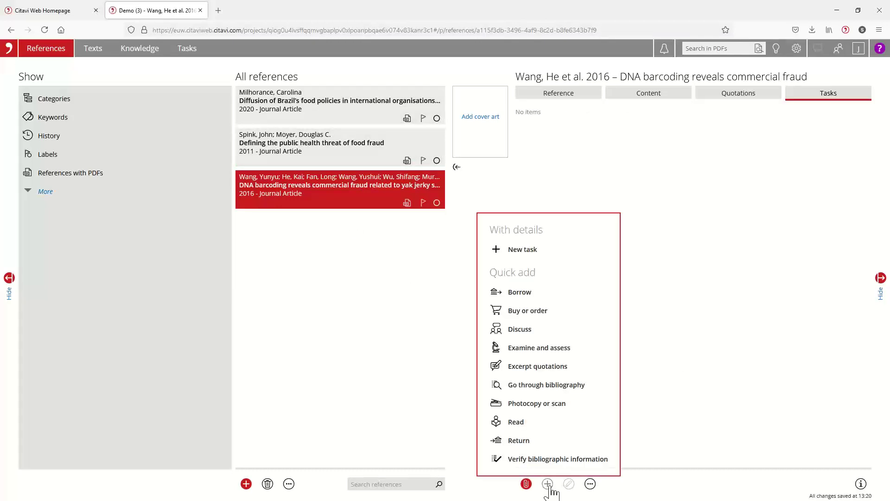
{"action": "left_click", "coordinate": [542, 459]}
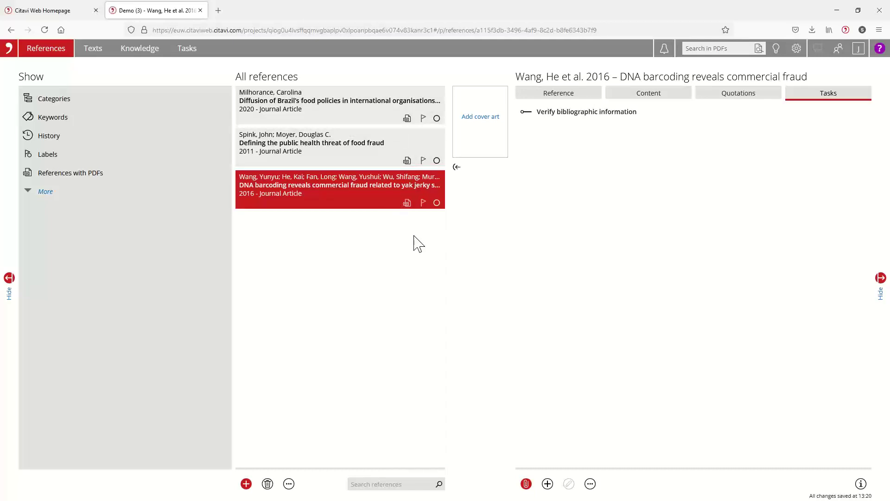
Step: Show the Wang 2016 DNA barcoding reference's Content and Quotations, which has no quotations yet
{"action": "left_click", "coordinate": [557, 96]}
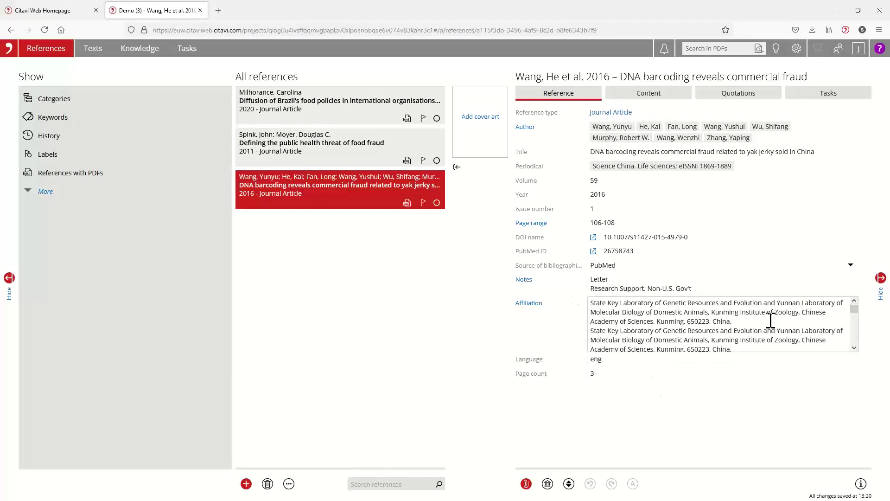
{"action": "left_click", "coordinate": [651, 98]}
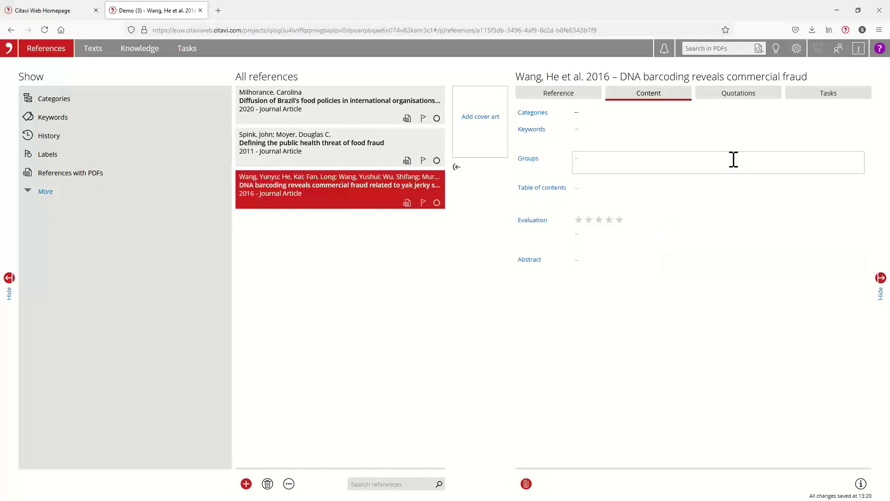
{"action": "left_click", "coordinate": [757, 103]}
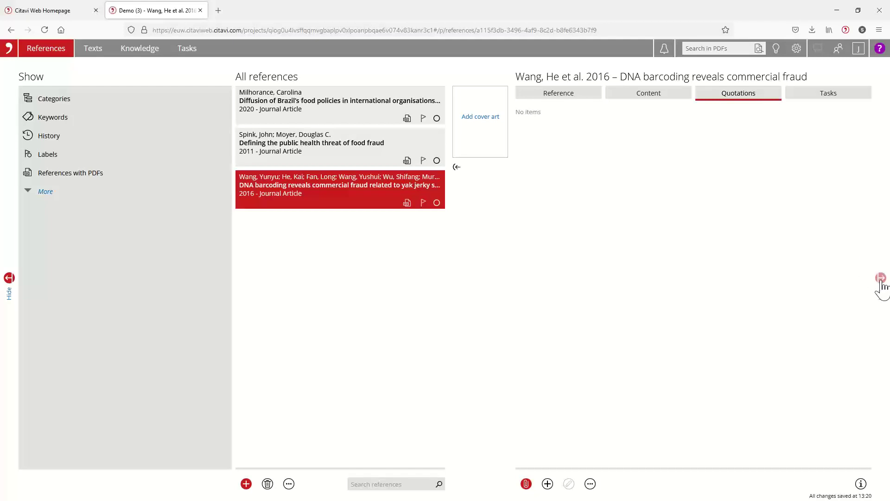
Step: Hide and restore the details and navigation panels, then widen the references list
{"action": "left_click", "coordinate": [881, 279]}
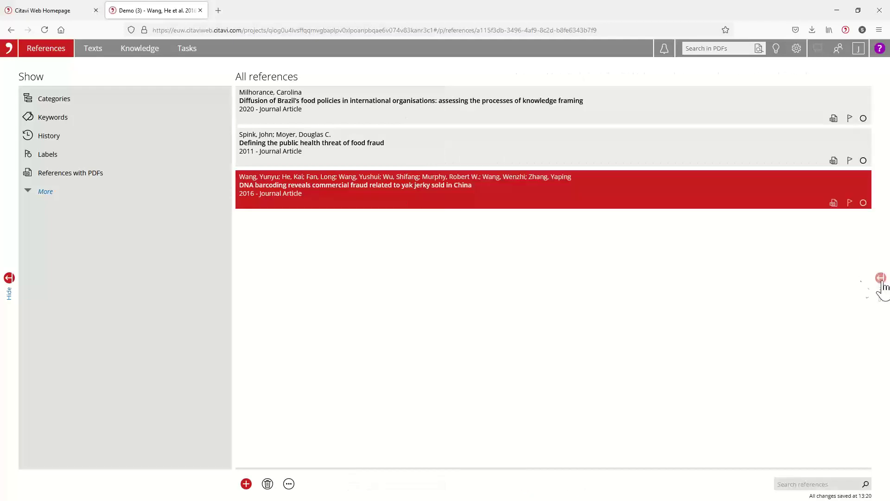
{"action": "left_click", "coordinate": [9, 278]}
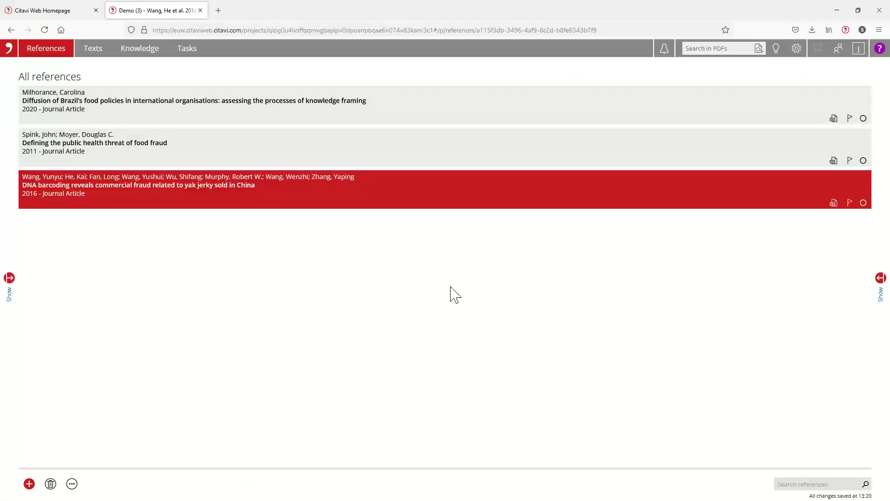
{"action": "left_click", "coordinate": [10, 280]}
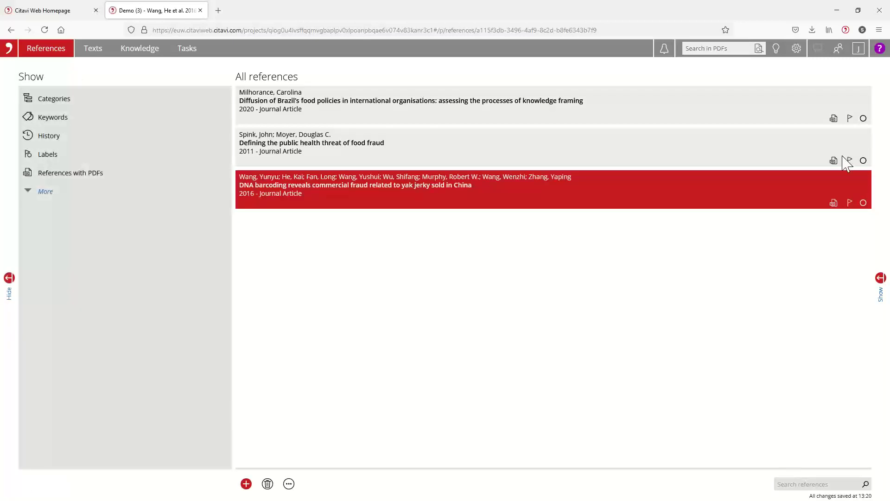
{"action": "left_click", "coordinate": [880, 279]}
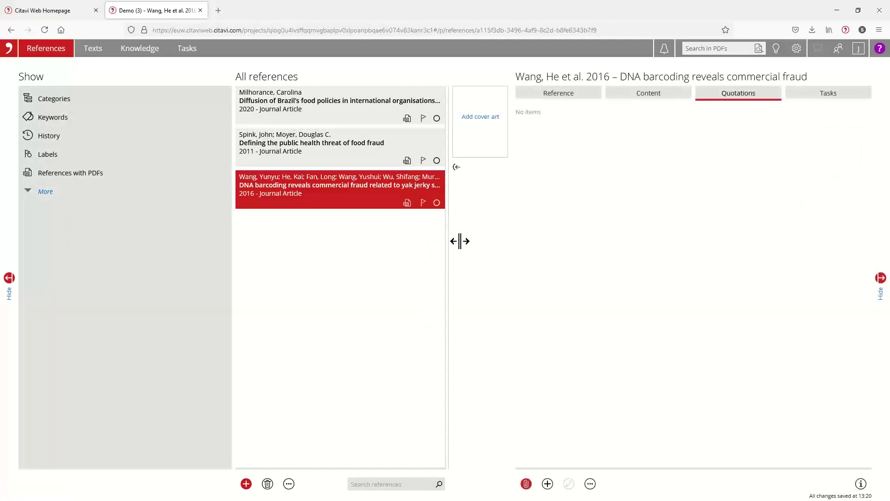
{"action": "mouse_move", "coordinate": [460, 242]}
{"action": "left_mouse_down"}
{"action": "mouse_move", "coordinate": [522, 241]}
{"action": "mouse_move", "coordinate": [466, 249]}
{"action": "left_mouse_up"}
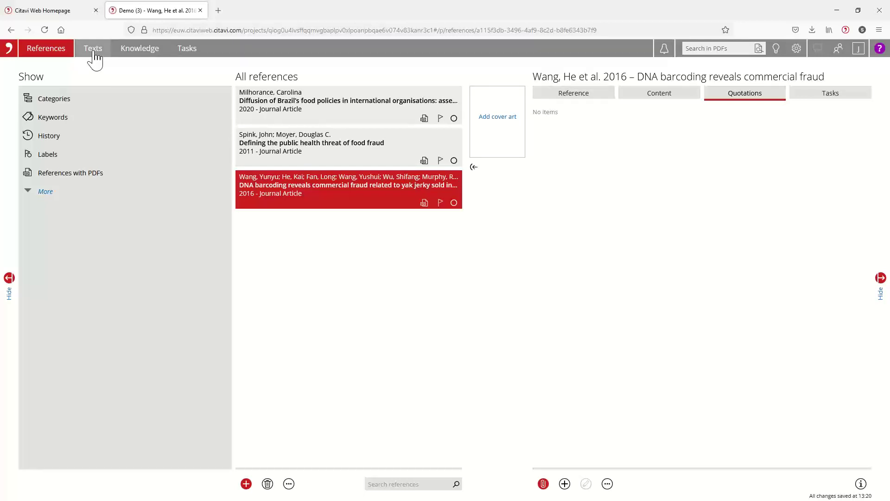
Step: Open the Wang, He et al. PDF in Texts, enlarged and scrolled to the body text
{"action": "left_click", "coordinate": [94, 52]}
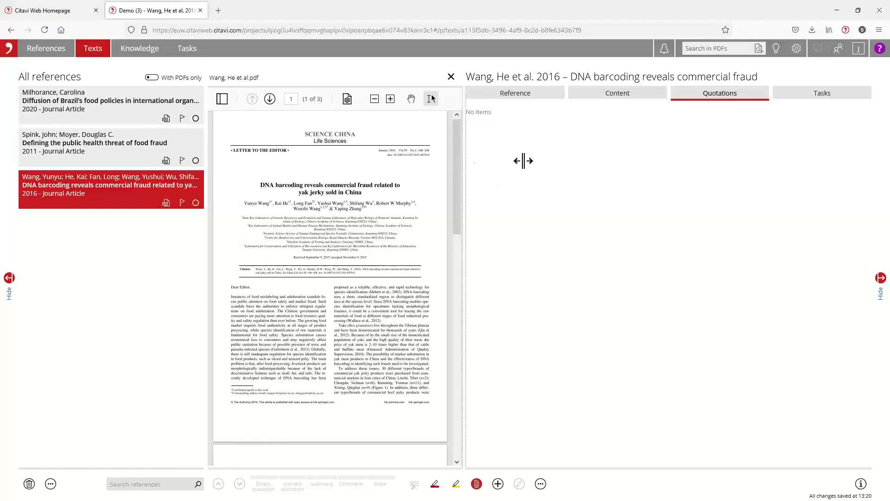
{"action": "left_click_drag", "start_coordinate": [523, 161], "coordinate": [539, 162]}
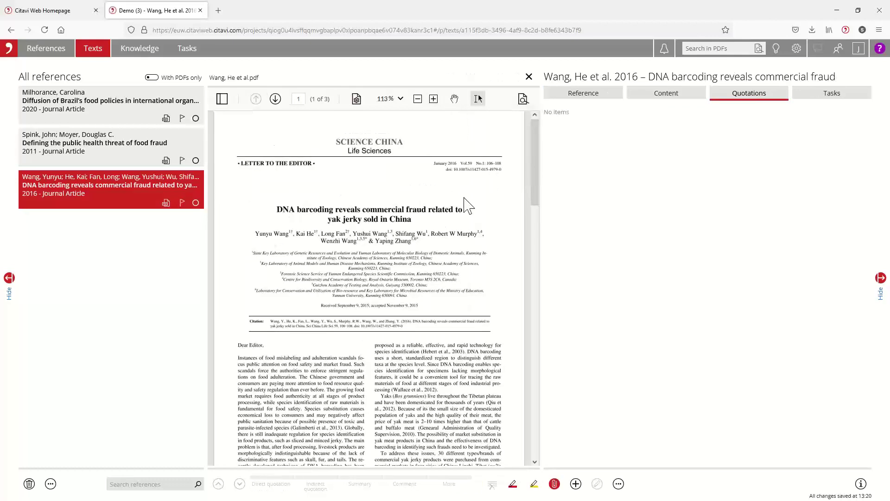
{"action": "left_click_drag", "start_coordinate": [540, 206], "coordinate": [578, 206]}
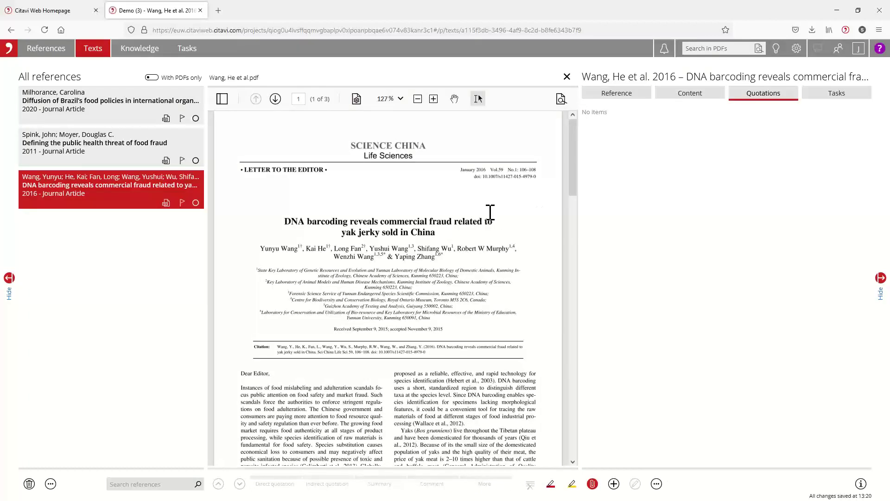
{"action": "left_click_drag", "start_coordinate": [209, 239], "coordinate": [186, 245]}
{"action": "scroll", "coordinate": [431, 238], "scroll_direction": "down", "scroll_amount": 1}
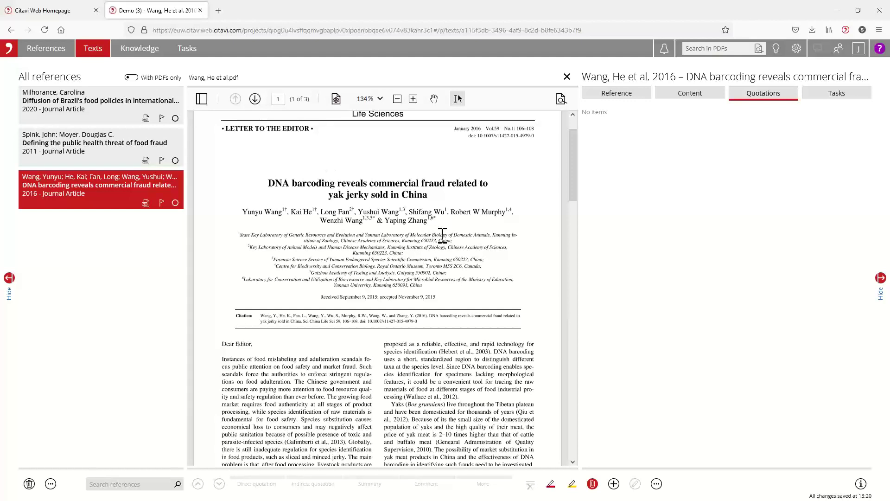
{"action": "scroll", "coordinate": [439, 239], "scroll_direction": "down", "scroll_amount": 3}
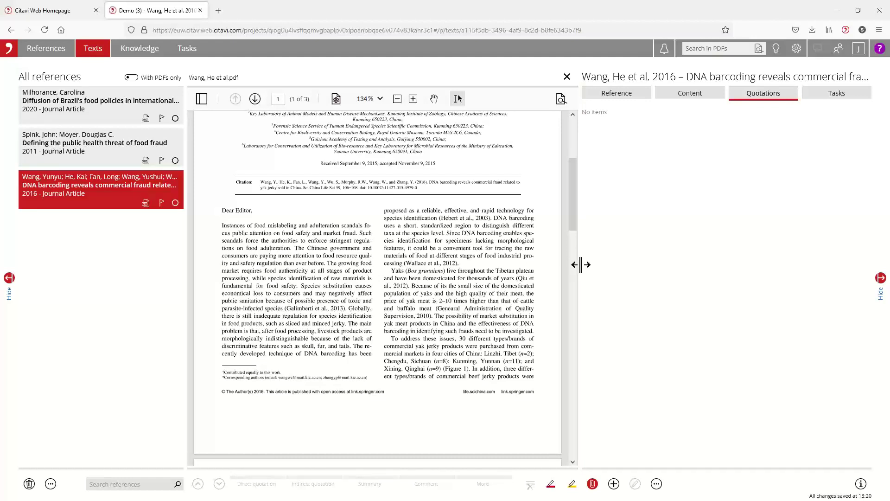
{"action": "left_click_drag", "start_coordinate": [578, 264], "coordinate": [620, 258]}
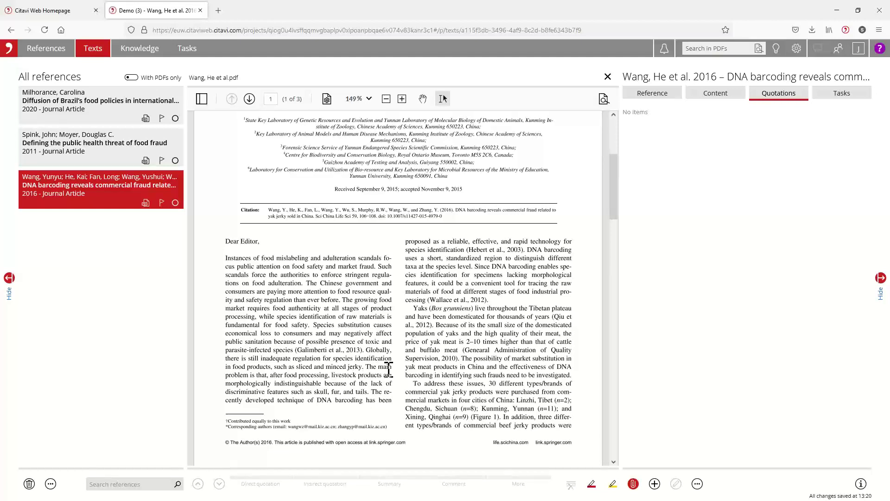
Step: Save the page 106 sentence 'The main problem is that, after food processing…' as a direct quotation
{"action": "left_click_drag", "start_coordinate": [365, 366], "coordinate": [367, 392]}
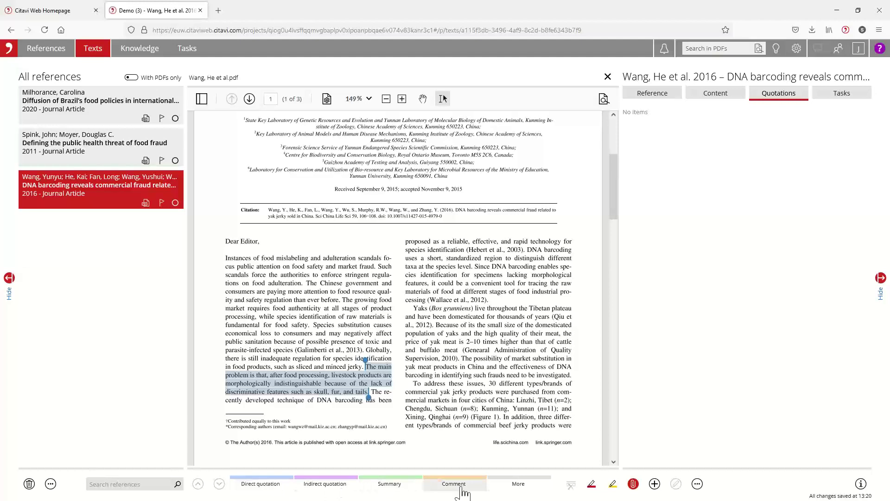
{"action": "left_click", "coordinate": [513, 485]}
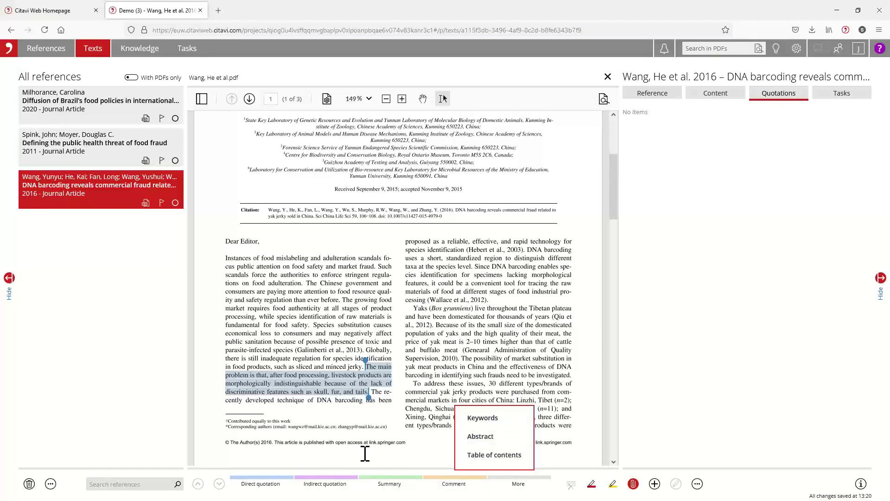
{"action": "left_click", "coordinate": [262, 486]}
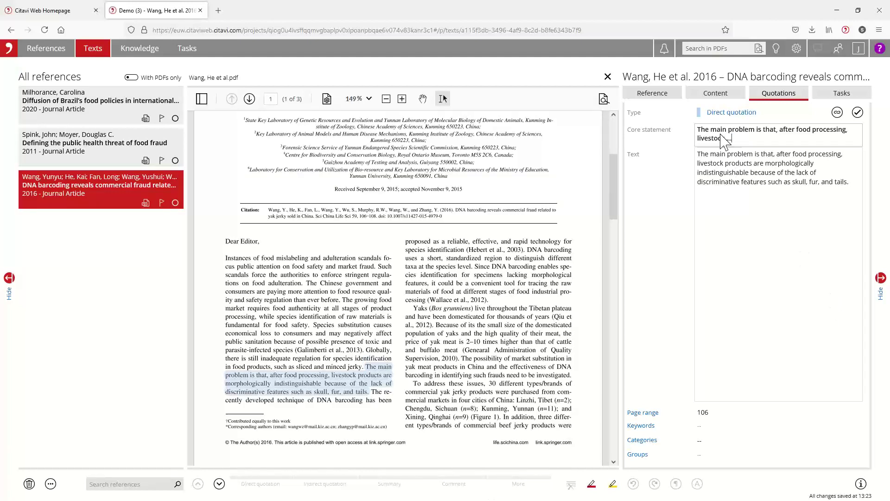
Step: Set core statement 'Food processing makes it difficult to detect food fraud' and wrap the text in quotation marks
{"action": "triple_click", "coordinate": [699, 131]}
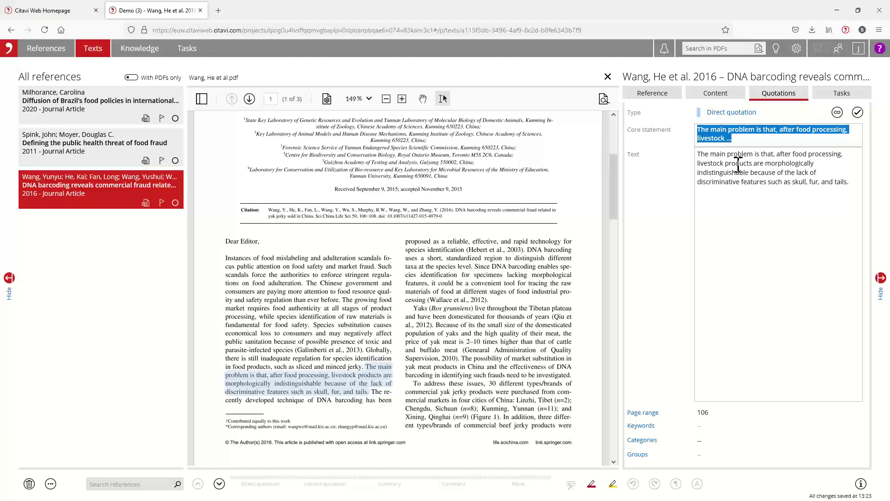
{"action": "type", "text": "f"}
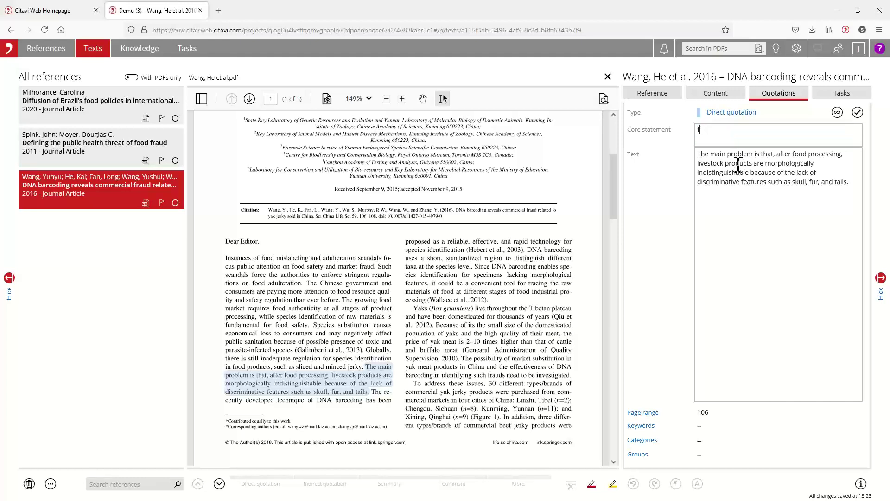
{"action": "key", "text": "BackSpace"}
{"action": "type", "text": "Fo"}
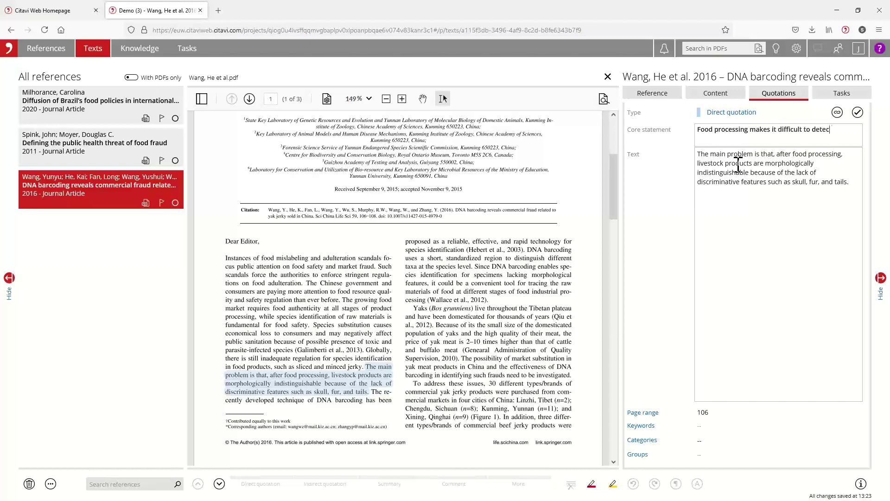
{"action": "type", "text": "aud"}
{"action": "left_click", "coordinate": [741, 215]}
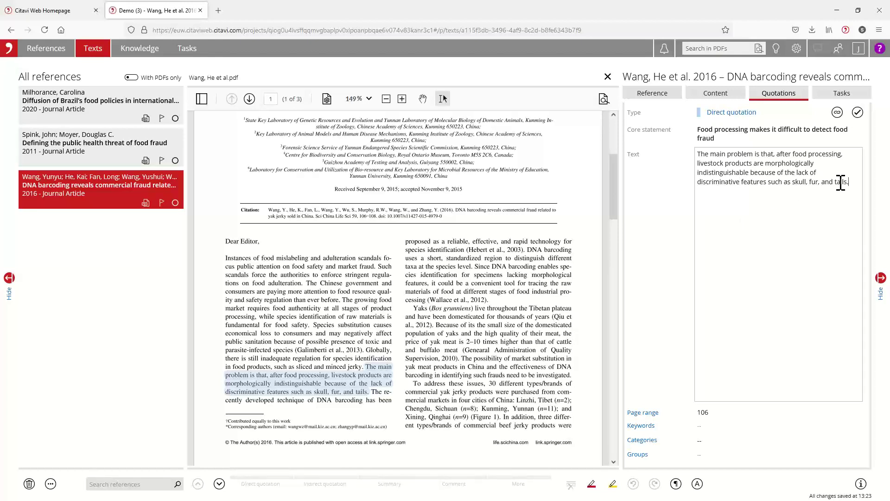
{"action": "type", "text": "\""}
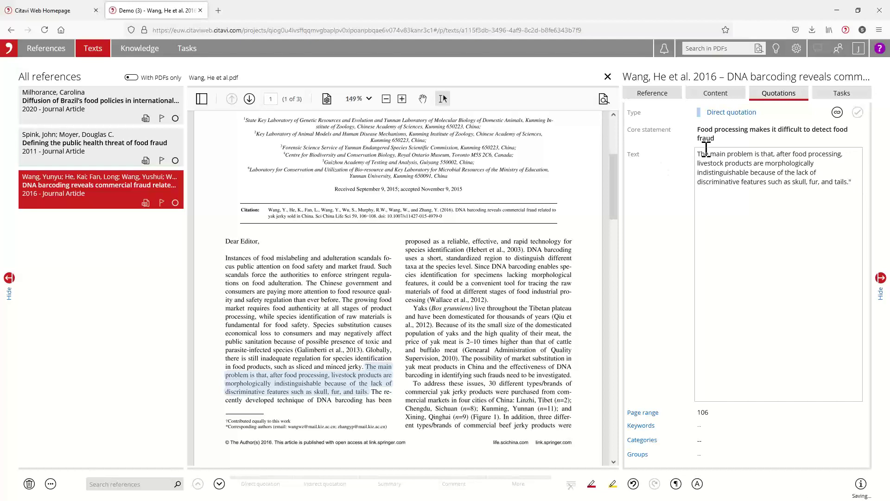
{"action": "type", "text": "\""}
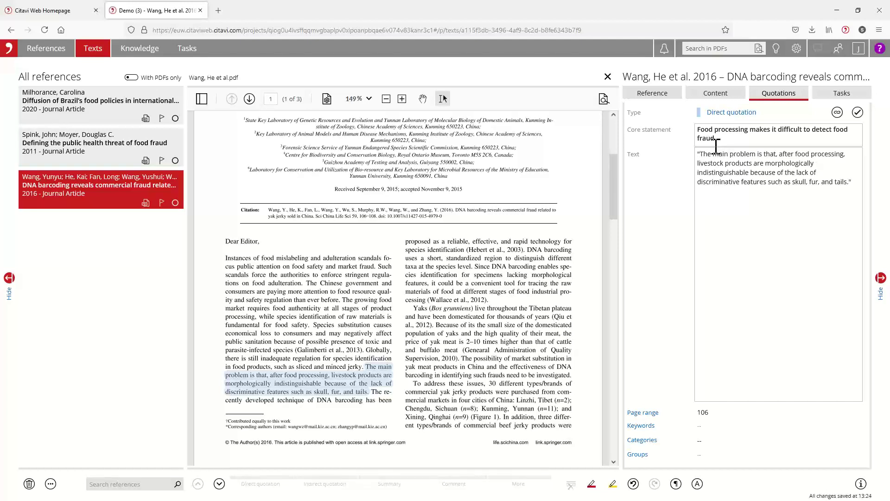
{"action": "left_click_drag", "start_coordinate": [850, 183], "coordinate": [700, 155]}
{"action": "right_click", "coordinate": [736, 163]}
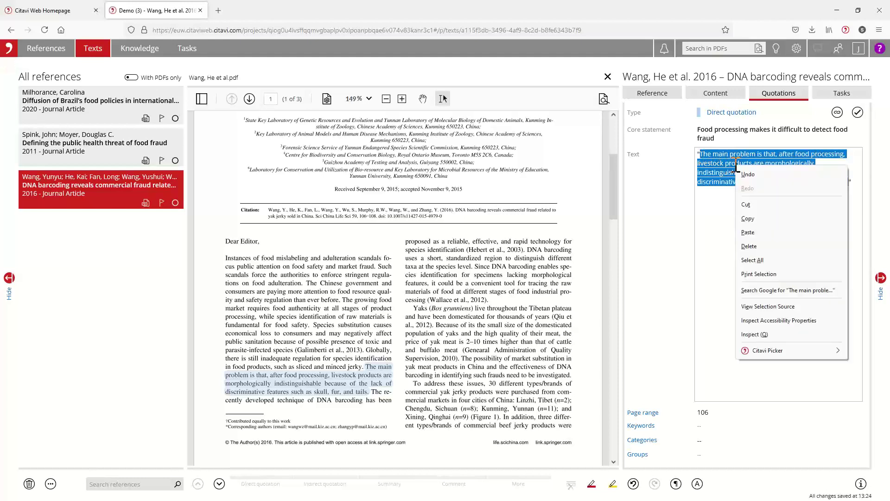
{"action": "key", "text": "Escape"}
{"action": "left_click", "coordinate": [704, 162]}
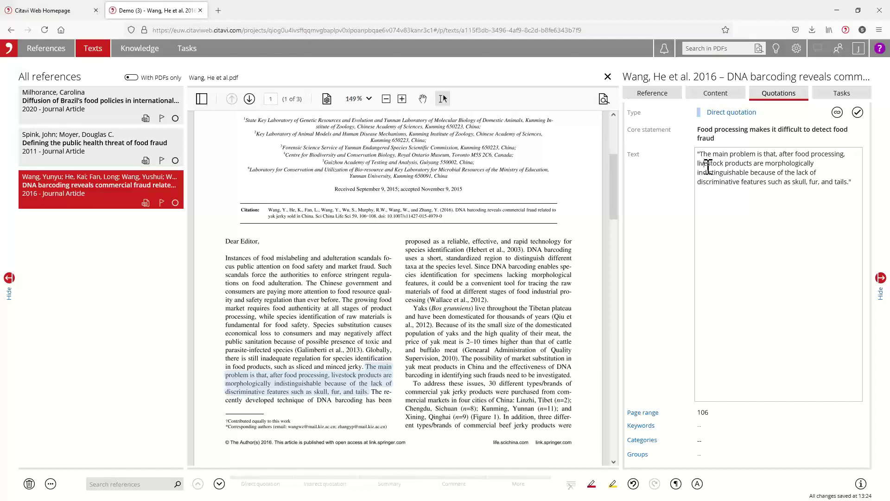
{"action": "right_click", "coordinate": [85, 188]}
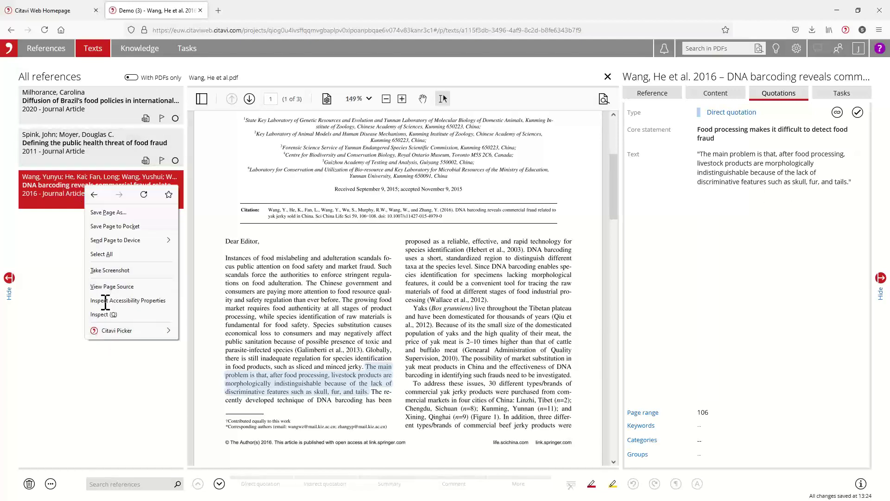
{"action": "left_click", "coordinate": [783, 173]}
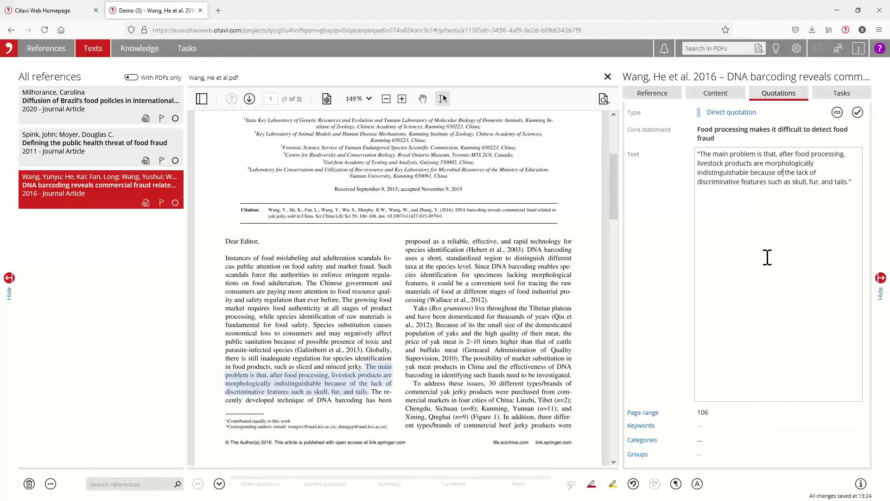
{"action": "left_click", "coordinate": [767, 228]}
{"action": "scroll", "coordinate": [464, 369], "scroll_direction": "down", "scroll_amount": 3}
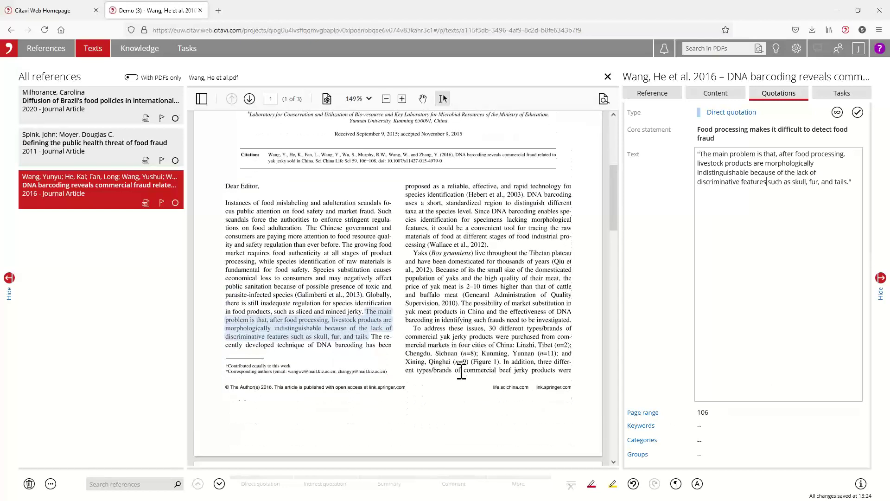
{"action": "scroll", "coordinate": [463, 368], "scroll_direction": "up", "scroll_amount": 3}
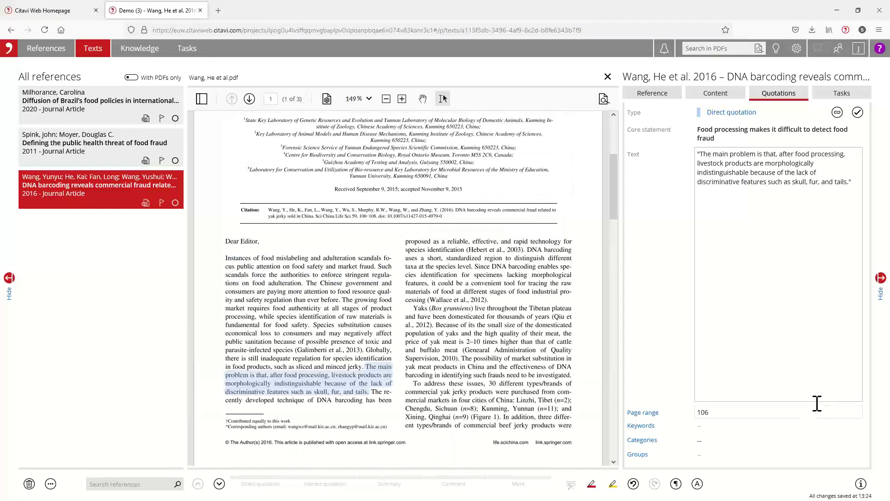
{"action": "left_click", "coordinate": [726, 446]}
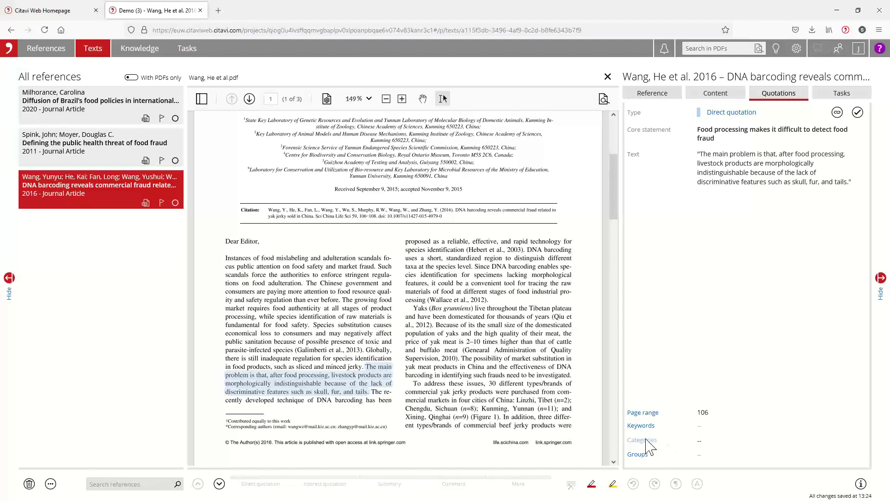
Step: Create a new category named Testing from the quotation's Categories panel
{"action": "left_click", "coordinate": [646, 446]}
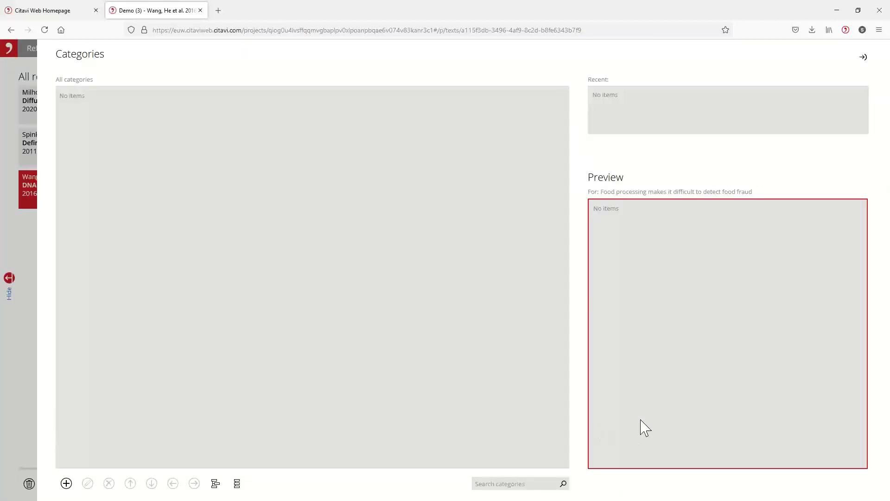
{"action": "left_click", "coordinate": [66, 484]}
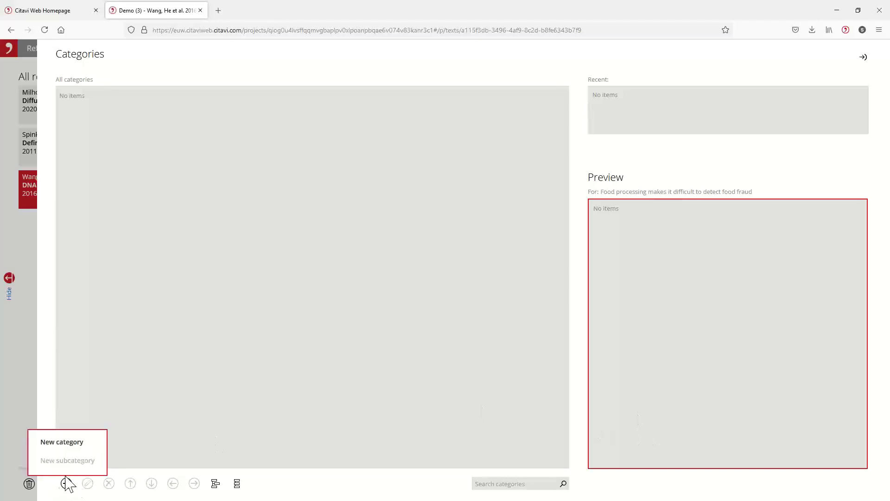
{"action": "left_click", "coordinate": [83, 443]}
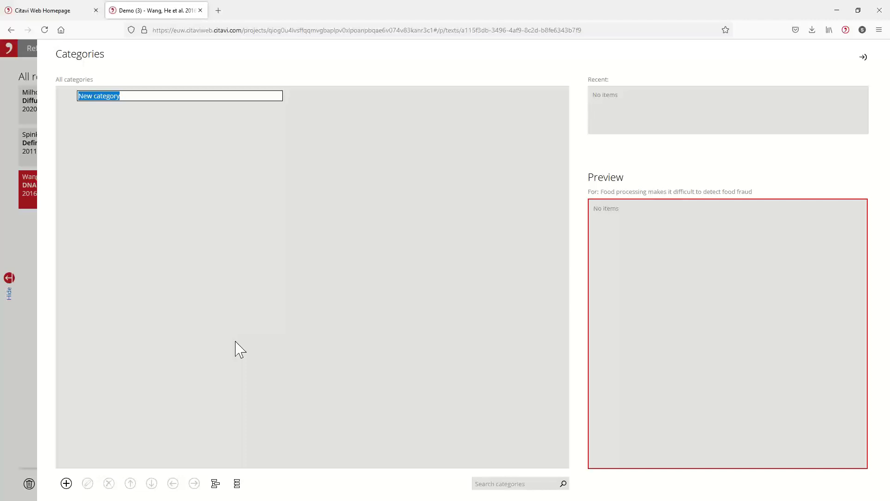
{"action": "type", "text": "Testing"}
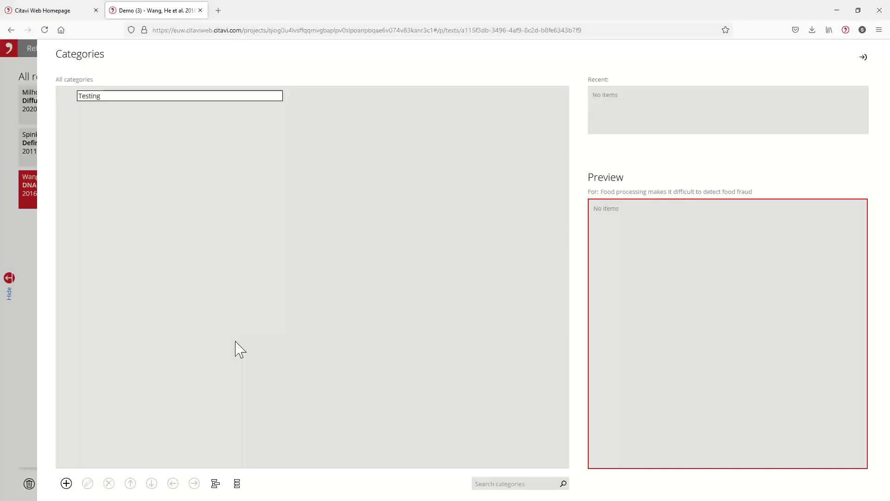
Step: Add a second category, New category, and return to the quotation details
{"action": "left_click", "coordinate": [66, 483]}
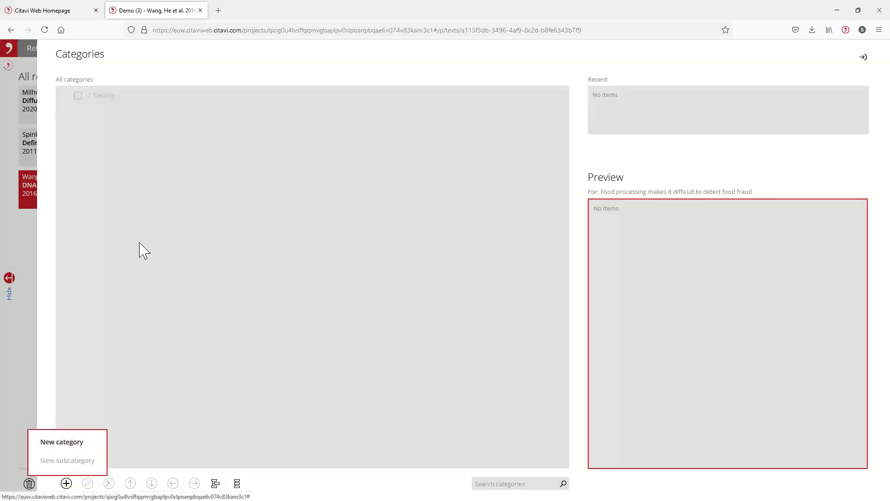
{"action": "left_click", "coordinate": [66, 483]}
{"action": "left_click", "coordinate": [63, 442]}
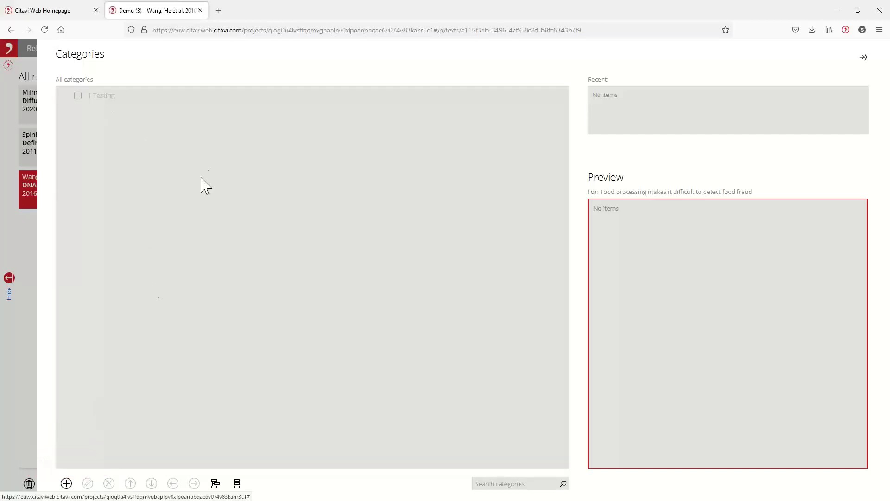
{"action": "key", "text": "Return"}
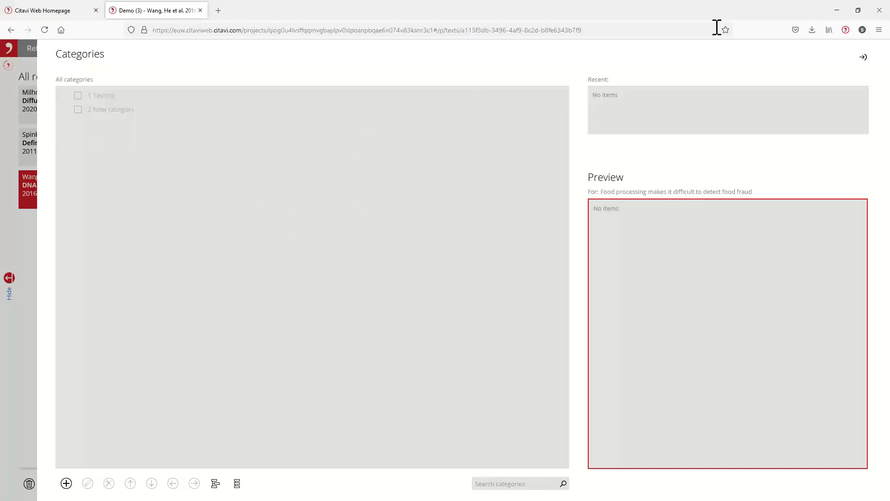
{"action": "left_click", "coordinate": [863, 59]}
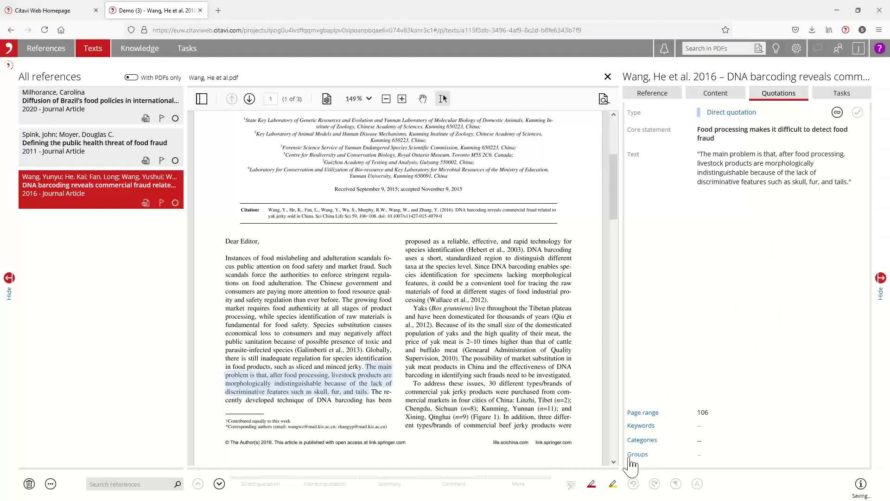
Step: Add one more new category for the quotation, then close Categories back to References
{"action": "left_click", "coordinate": [642, 440]}
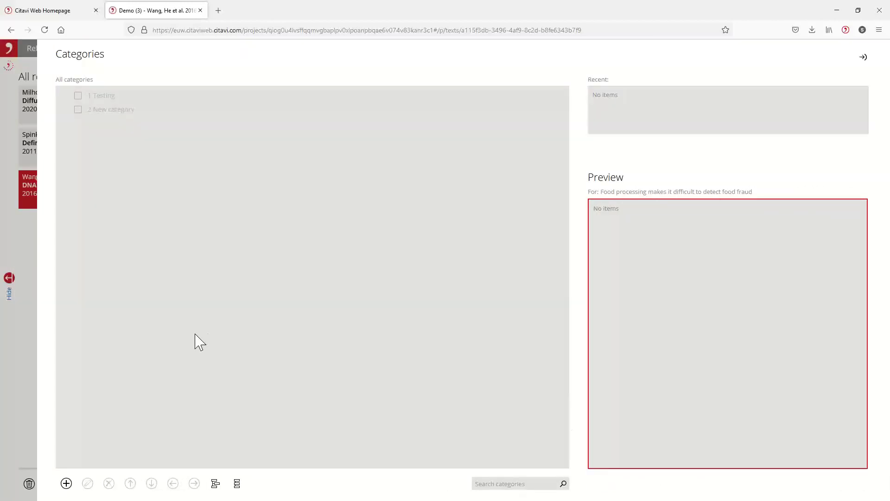
{"action": "left_click", "coordinate": [66, 483]}
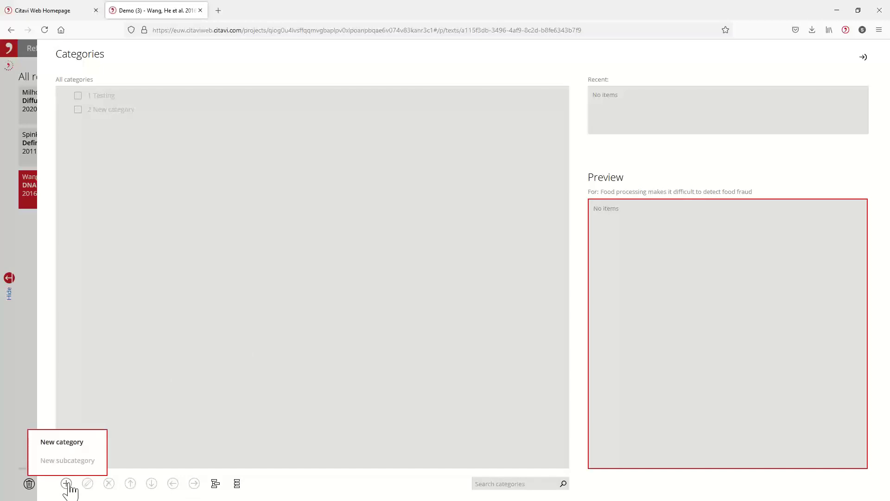
{"action": "left_click", "coordinate": [71, 445]}
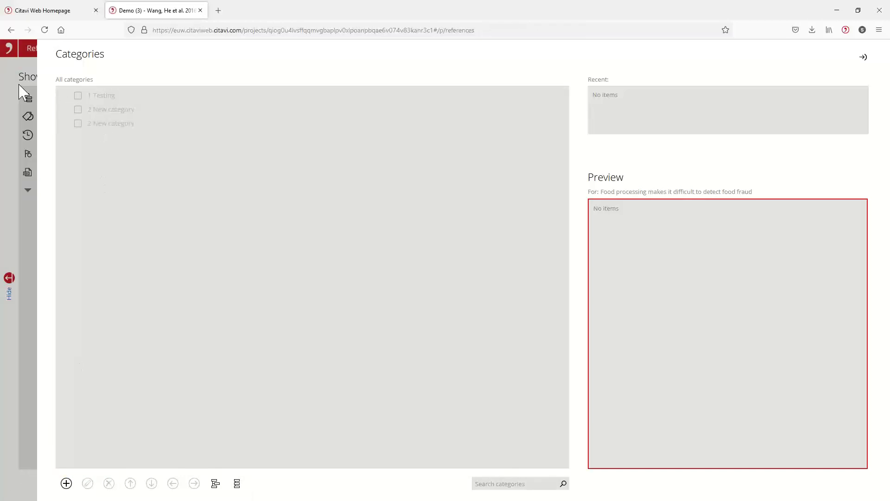
{"action": "left_click", "coordinate": [864, 57]}
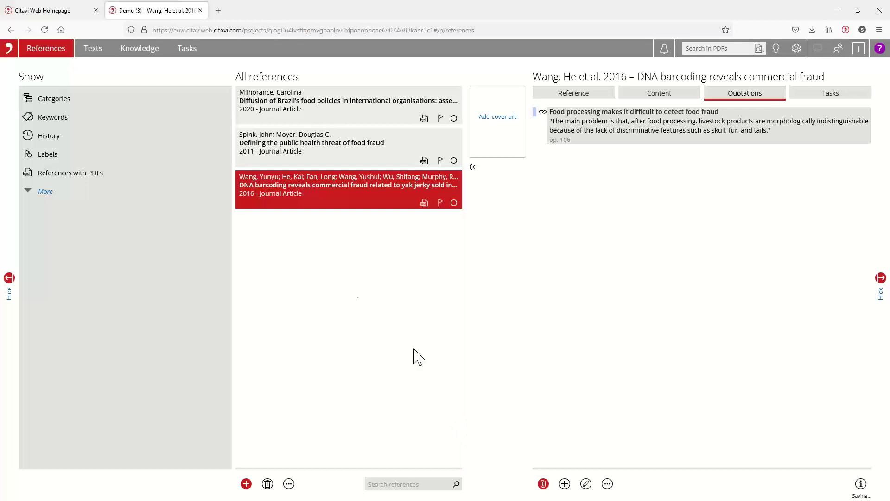
Step: Check the food-fraud quotation under Knowledge categories, then close and reopen the Demo (3) project
{"action": "left_click", "coordinate": [144, 54]}
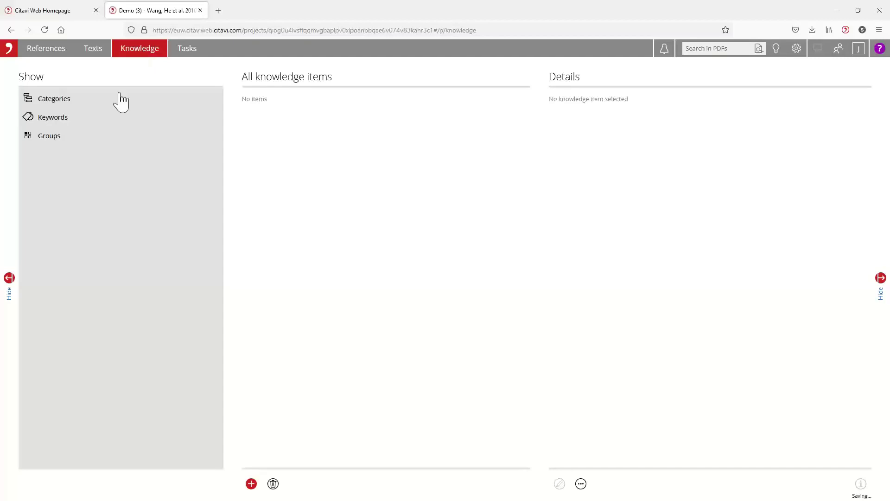
{"action": "left_click", "coordinate": [60, 104]}
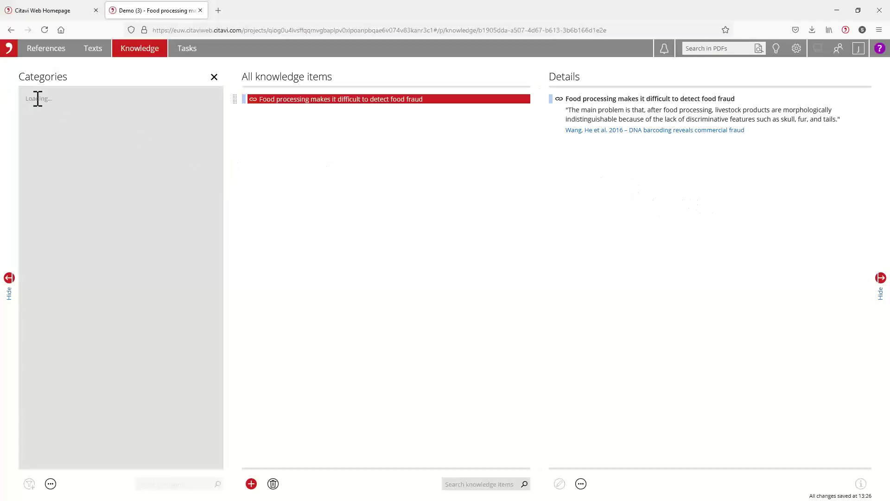
{"action": "left_click", "coordinate": [201, 11]}
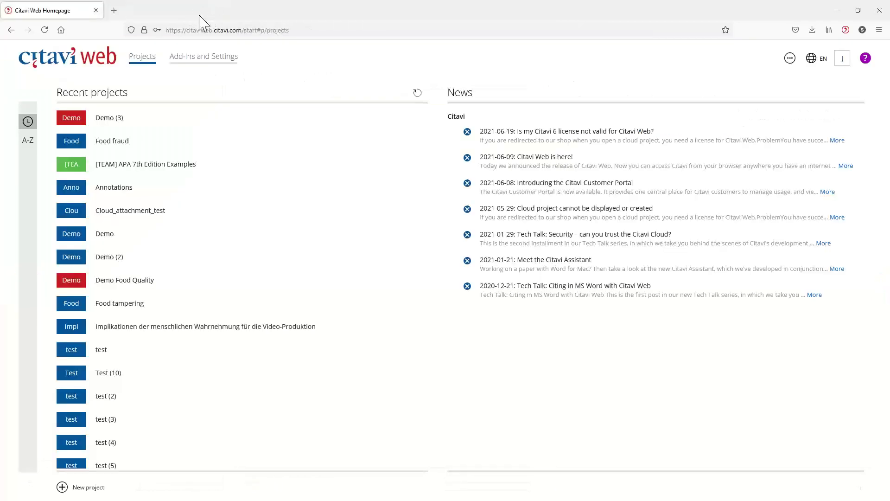
{"action": "left_click", "coordinate": [113, 122]}
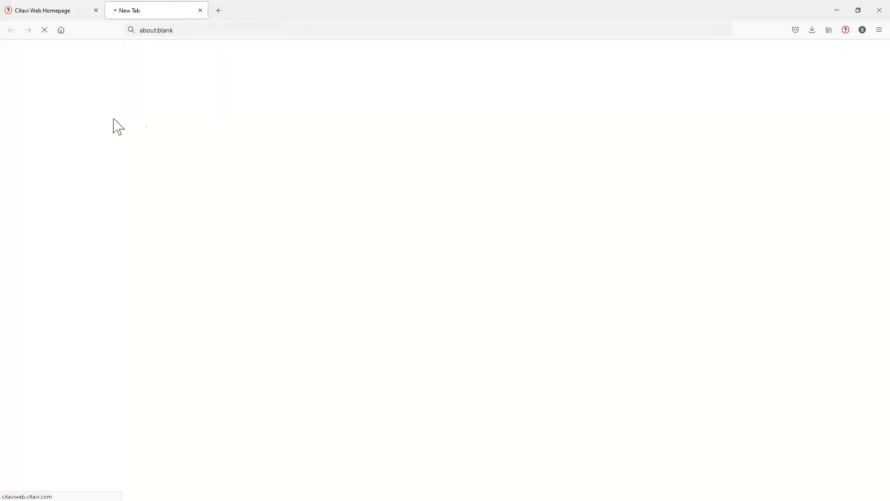
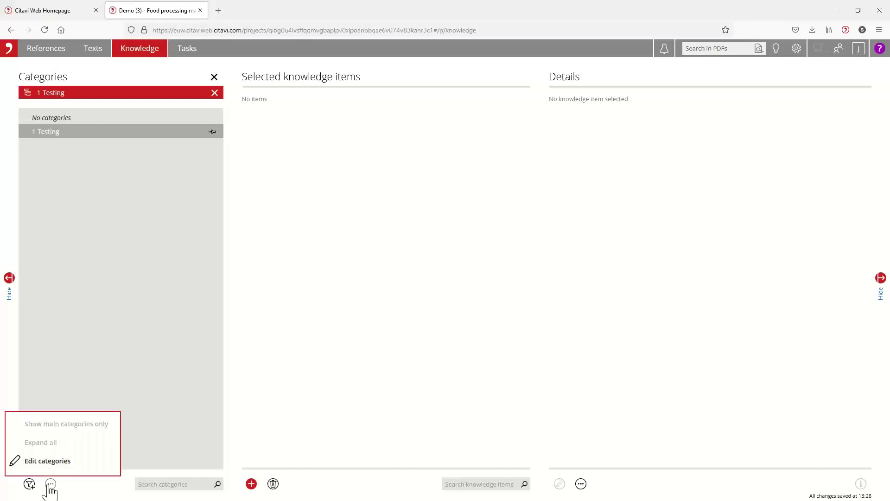
Step: Add a new top-level category named 'By geography' below 1 Testing
{"action": "left_click", "coordinate": [55, 461]}
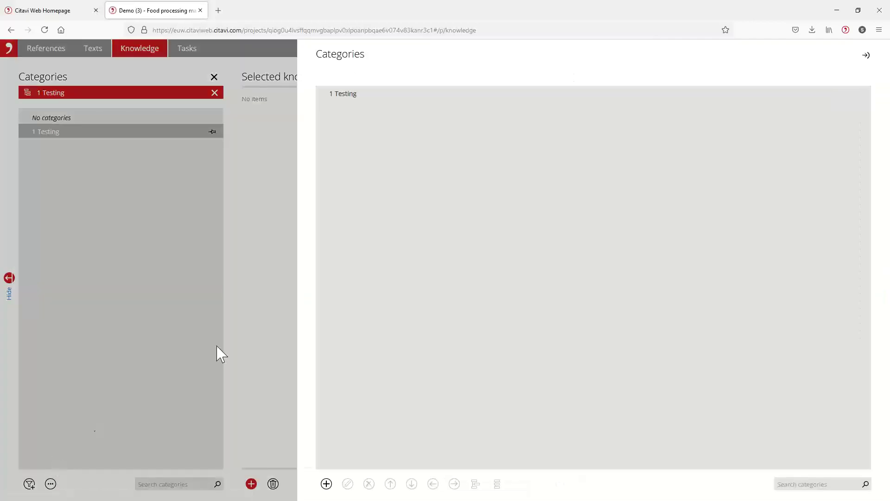
{"action": "left_click", "coordinate": [326, 483]}
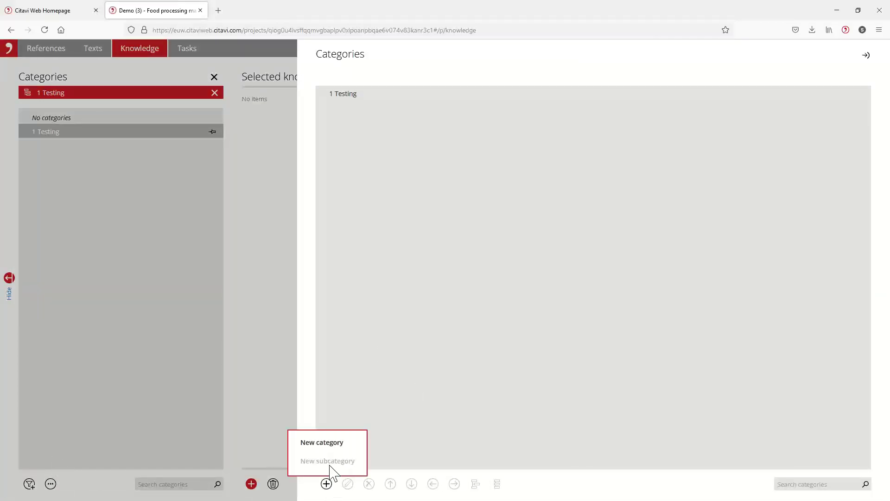
{"action": "left_click", "coordinate": [331, 443]}
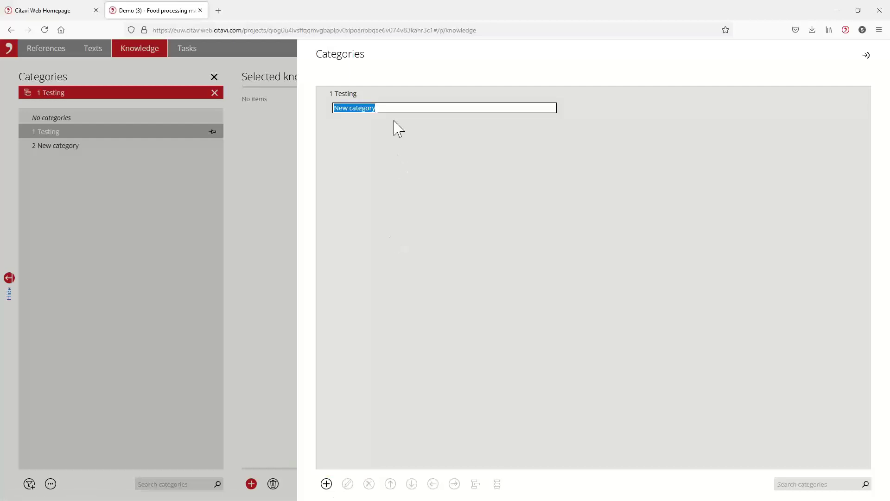
{"action": "type", "text": "Gl"}
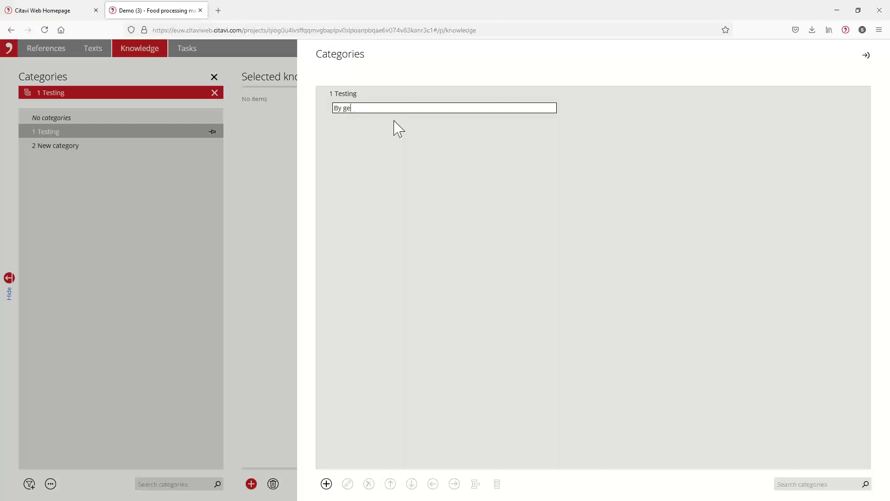
{"action": "type", "text": " geography"}
{"action": "key", "text": "Return"}
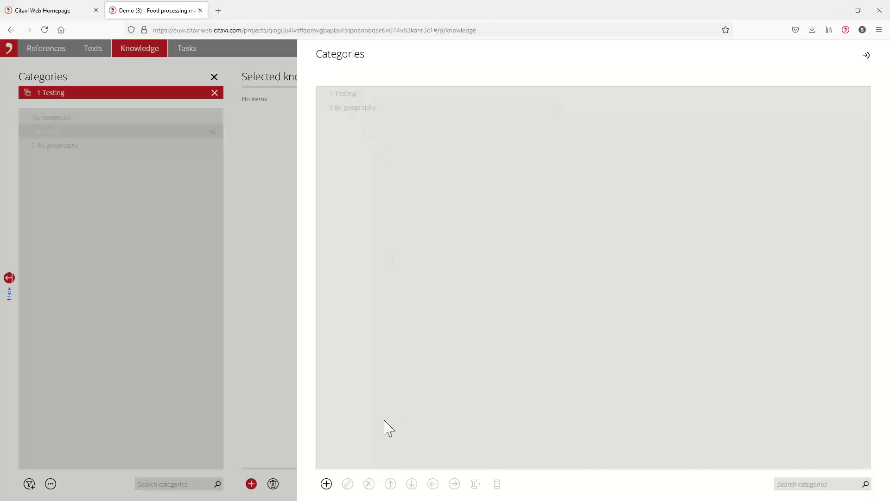
Step: Add a subcategory 'U.S.' under By geography
{"action": "left_click", "coordinate": [350, 109]}
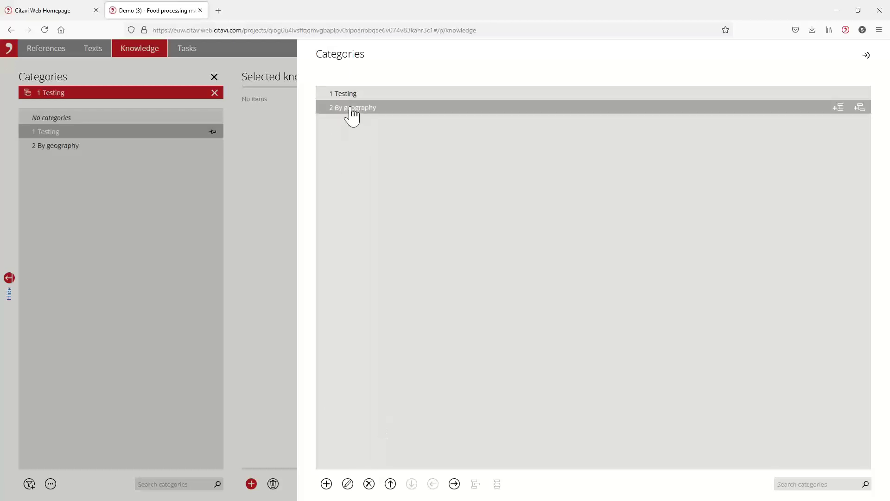
{"action": "left_click", "coordinate": [326, 483]}
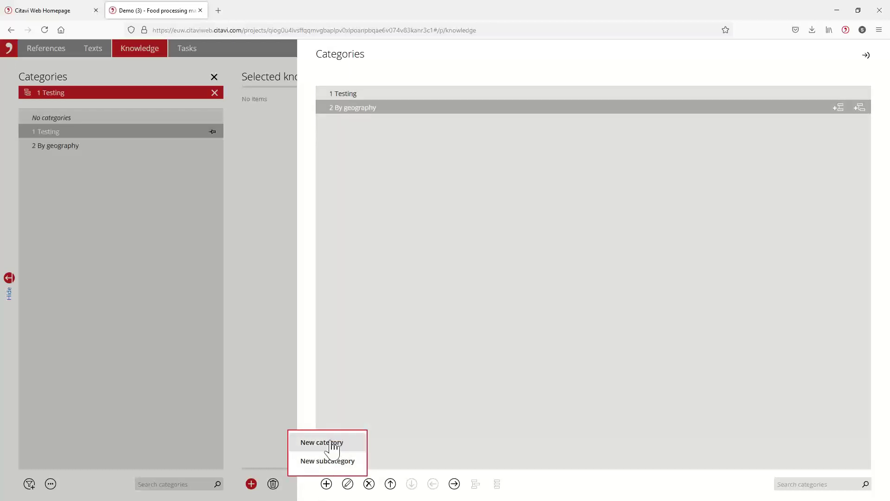
{"action": "left_click", "coordinate": [332, 461]}
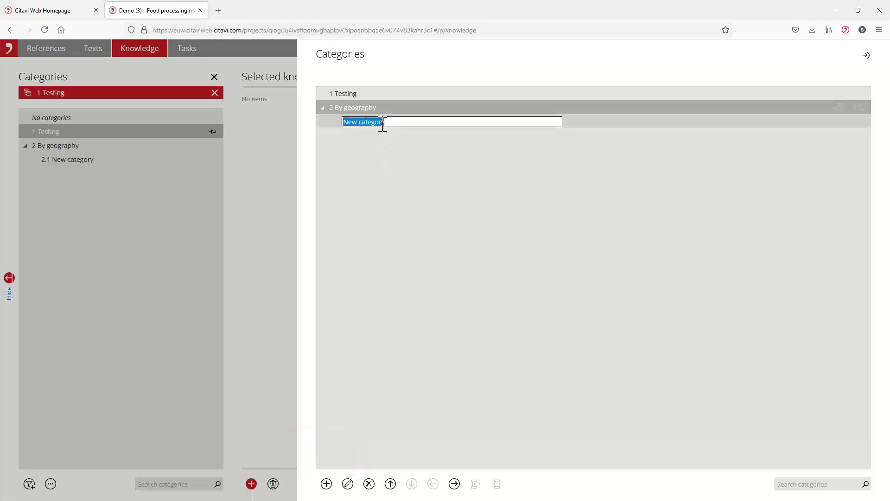
{"action": "left_click", "coordinate": [393, 122]}
{"action": "left_click_drag", "start_coordinate": [393, 122], "coordinate": [337, 141]}
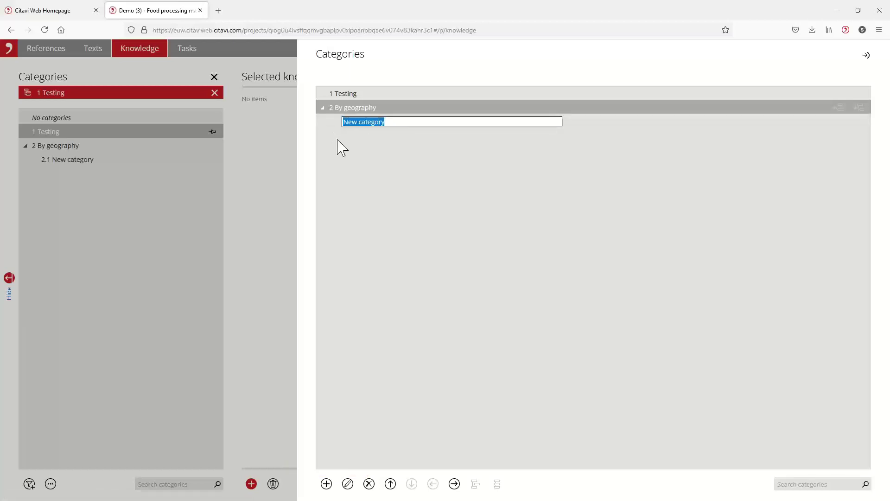
{"action": "type", "text": "U.S."}
{"action": "key", "text": "Return"}
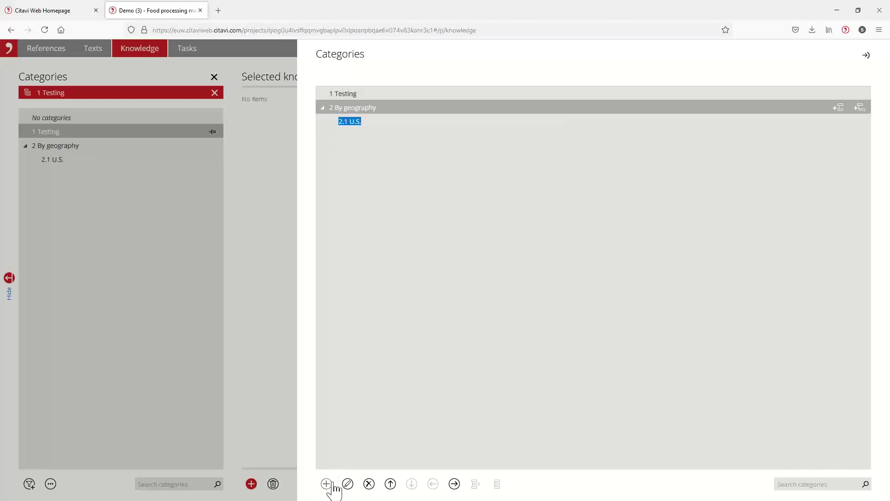
Step: Add subcategories China and Switzerland, then nest By geography under 1 Testing as 1.1
{"action": "left_click", "coordinate": [326, 483]}
{"action": "left_click", "coordinate": [340, 460]}
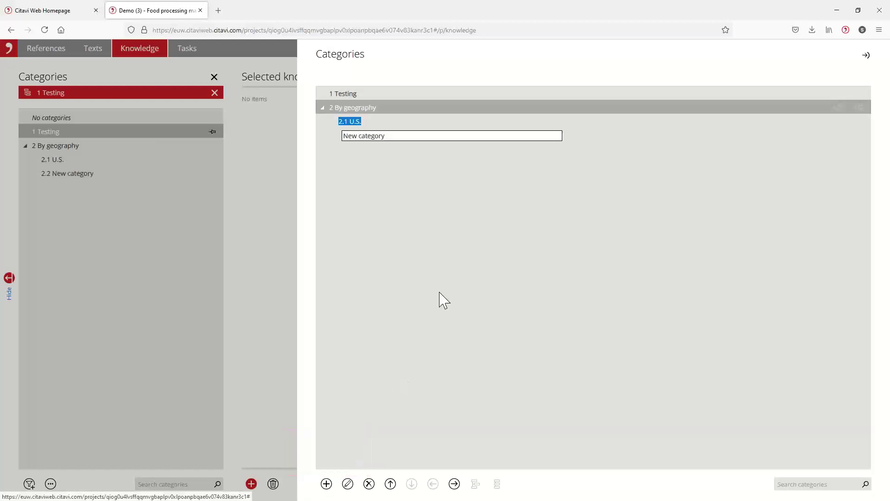
{"action": "type", "text": "Ch"}
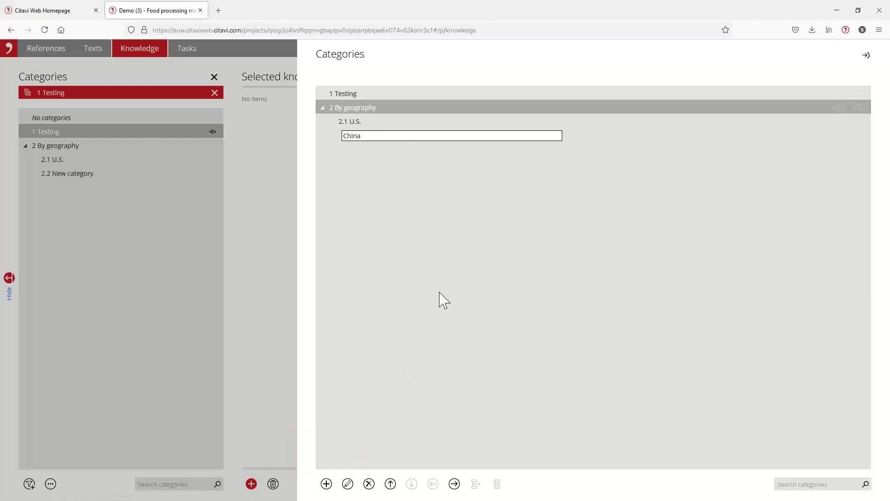
{"action": "type", "text": "ina"}
{"action": "key", "text": "Return"}
{"action": "left_click", "coordinate": [328, 484]}
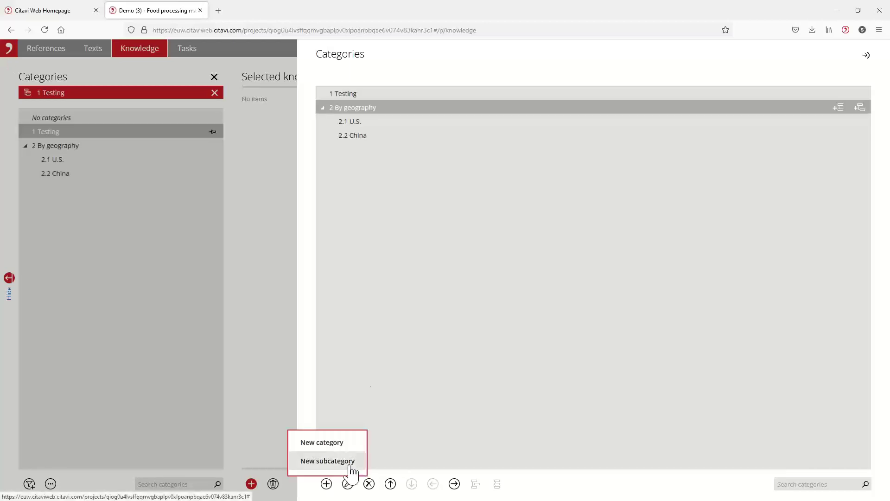
{"action": "left_click", "coordinate": [351, 466]}
{"action": "type", "text": "S"}
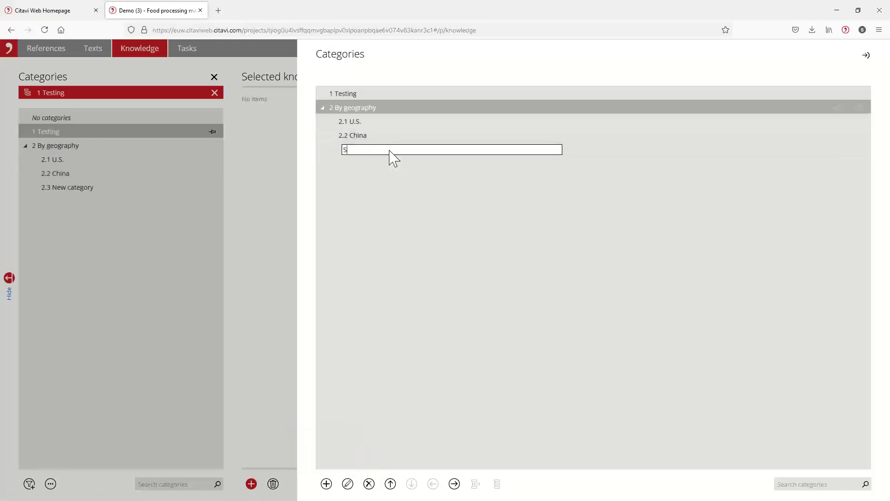
{"action": "type", "text": "witzerland"}
{"action": "key", "text": "Return"}
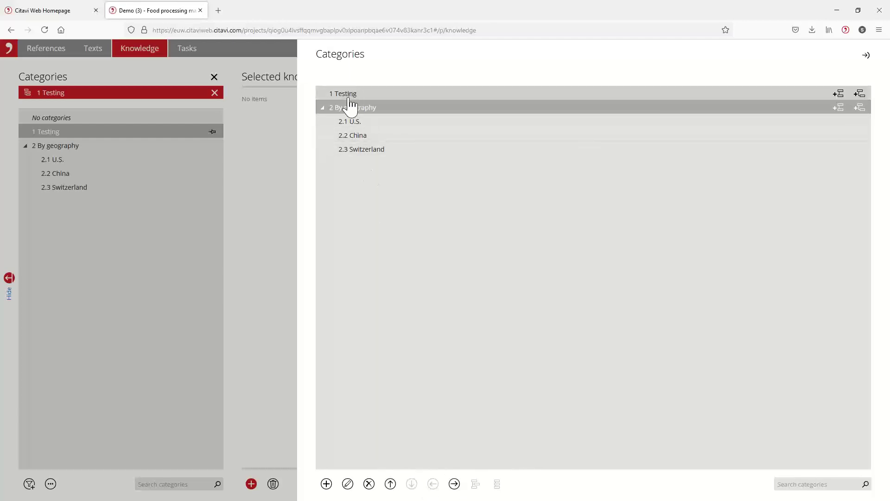
{"action": "left_click", "coordinate": [456, 485]}
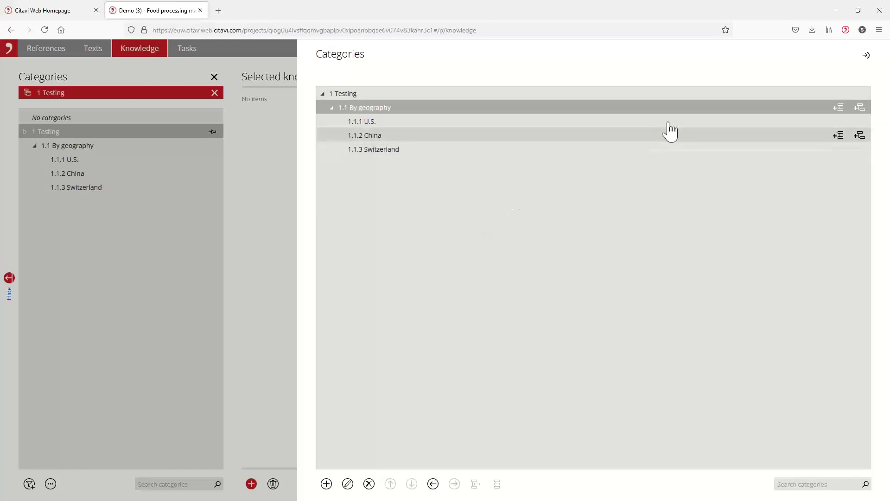
Step: In the Texts view, show the Wang et al. 2016 PDF and open its food-fraud quotation for editing
{"action": "left_click", "coordinate": [868, 55]}
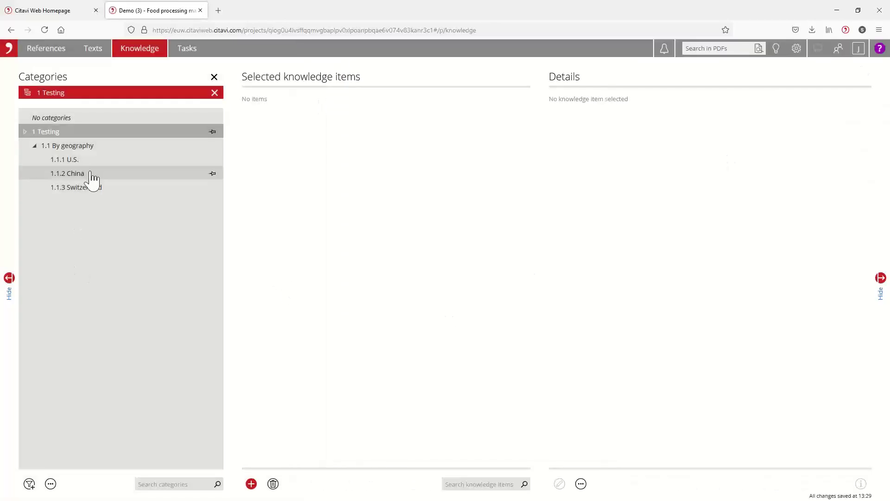
{"action": "left_click", "coordinate": [45, 55]}
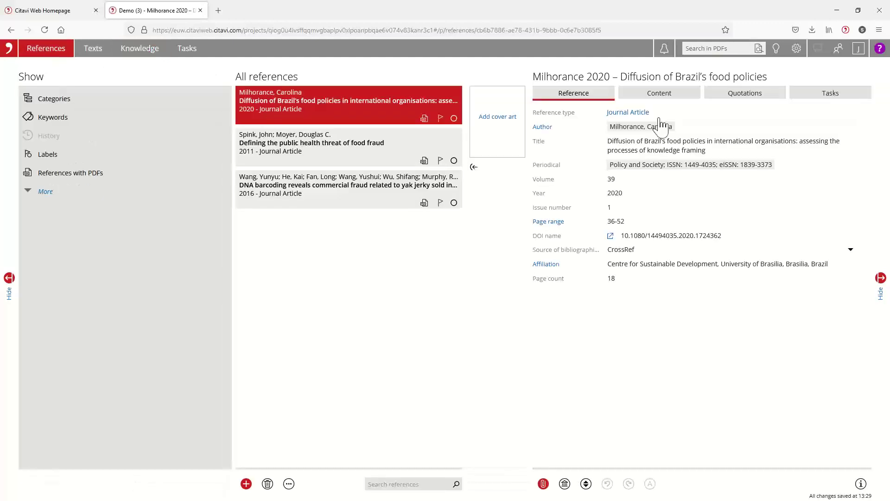
{"action": "left_click", "coordinate": [98, 55]}
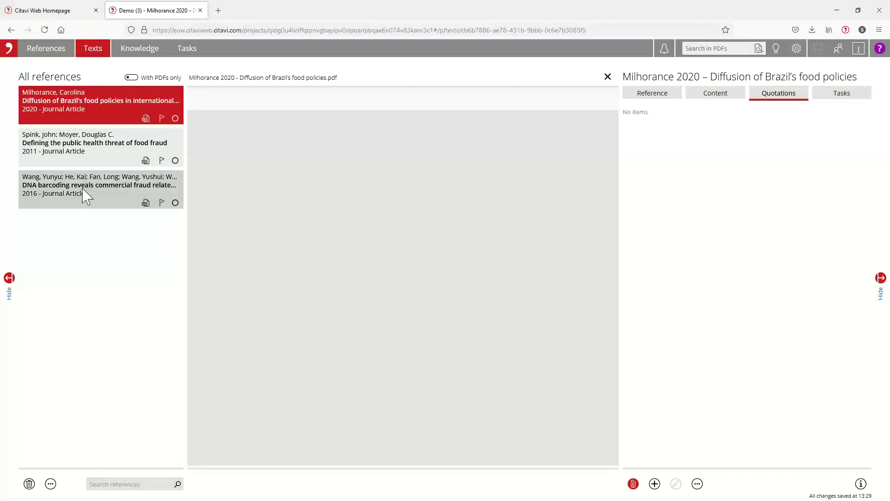
{"action": "left_click", "coordinate": [74, 190]}
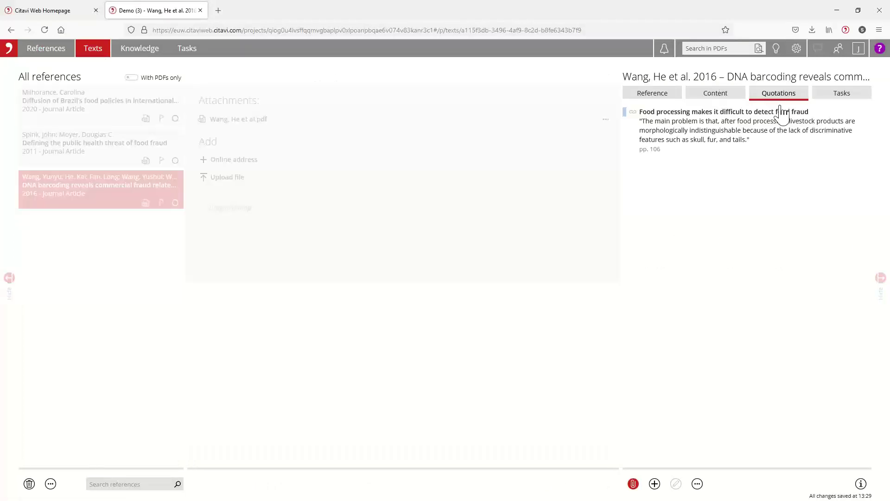
{"action": "left_click", "coordinate": [756, 134]}
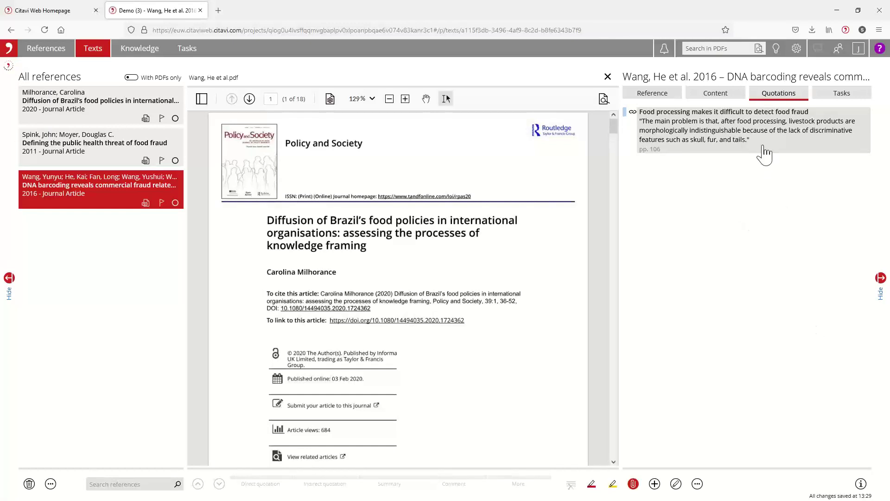
{"action": "left_click", "coordinate": [756, 131]}
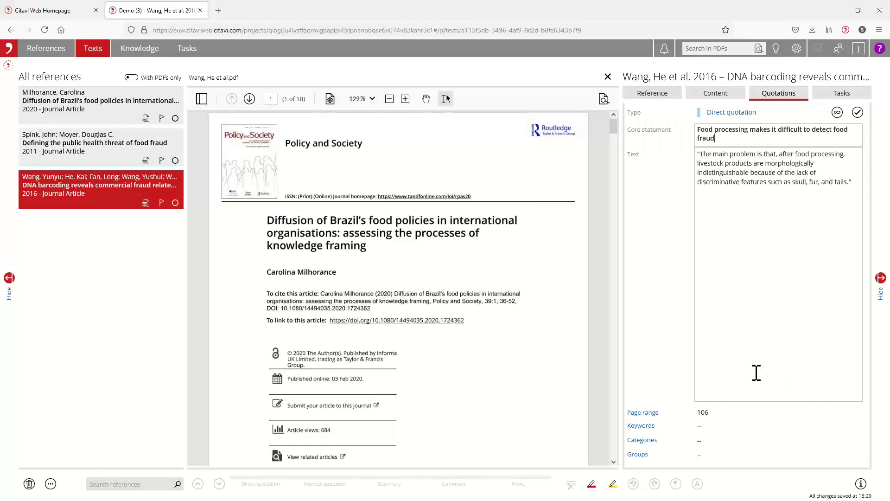
Step: Assign the food-fraud quotation to category 1.1.2 China under Testing > By geography
{"action": "left_click", "coordinate": [638, 446]}
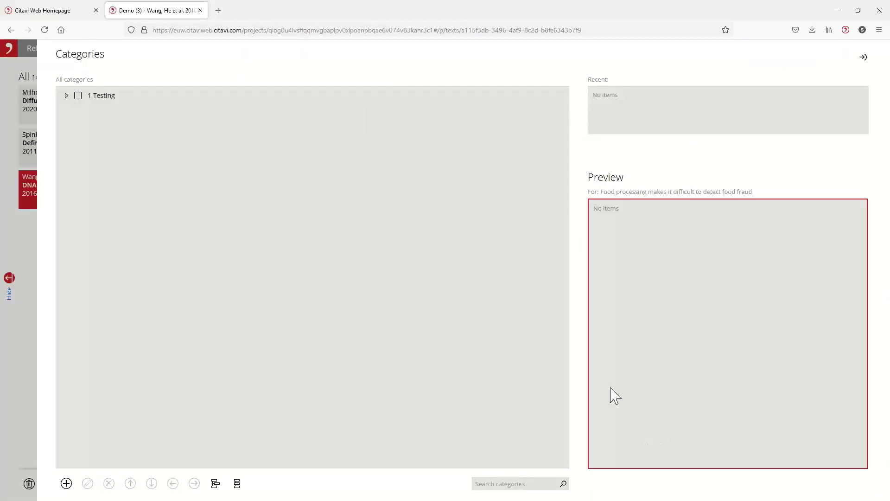
{"action": "left_click", "coordinate": [66, 96]}
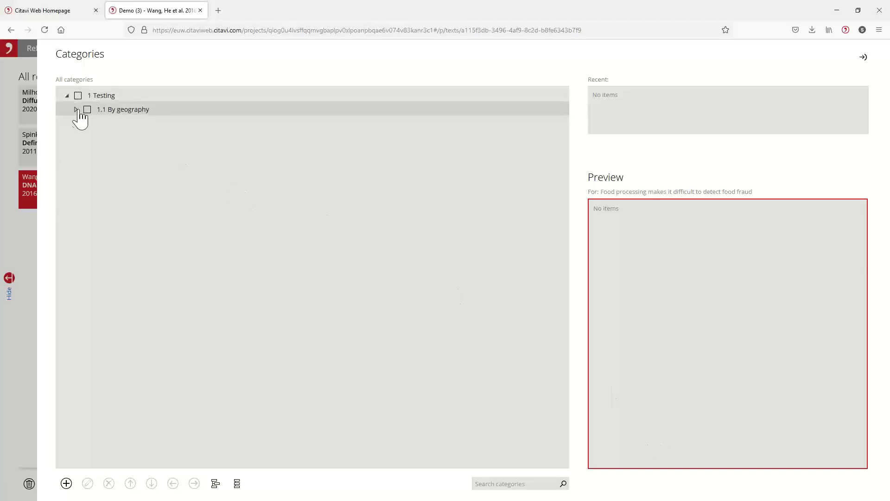
{"action": "left_click", "coordinate": [76, 109]}
{"action": "left_click", "coordinate": [101, 139]}
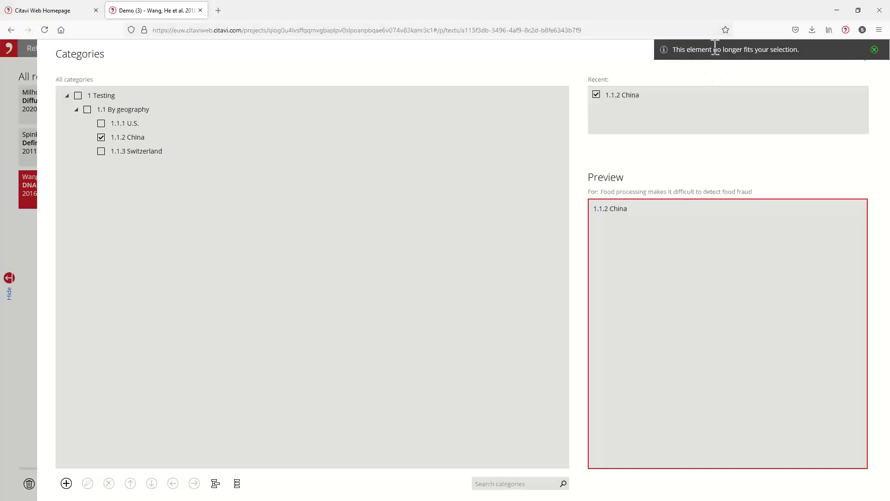
{"action": "left_click", "coordinate": [876, 50]}
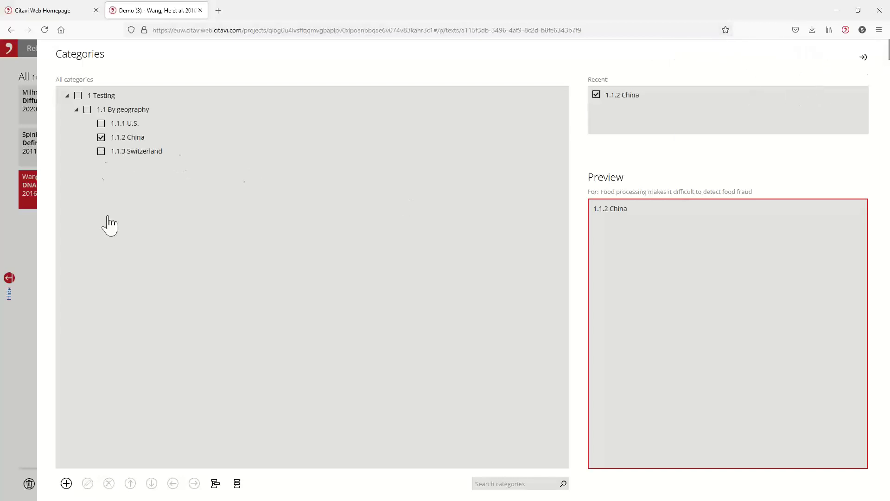
{"action": "left_click", "coordinate": [864, 58]}
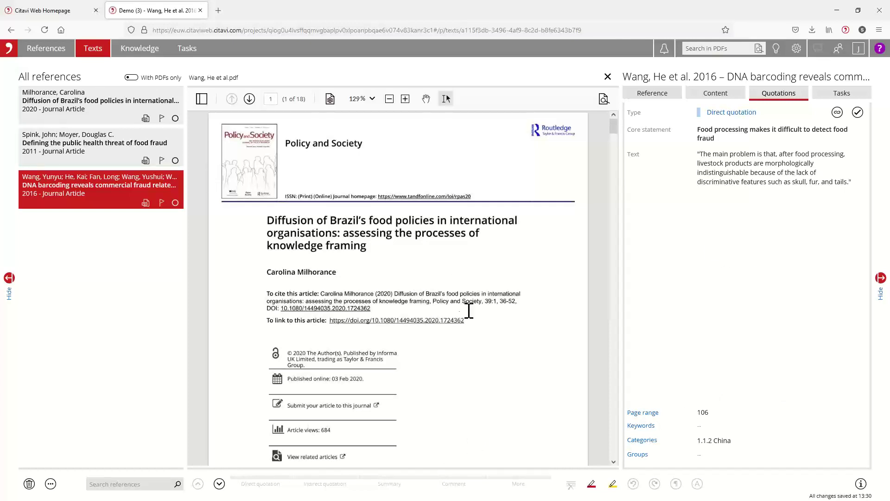
Step: Select the page-4 paragraph beginning 'The second is the bureaucrats in the FAO and CPLP'
{"action": "scroll", "coordinate": [453, 309], "scroll_direction": "down", "scroll_amount": 15}
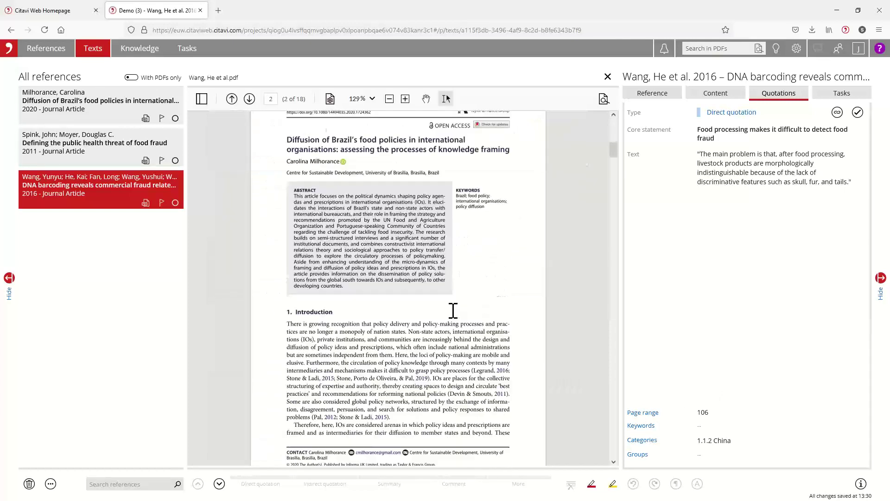
{"action": "scroll", "coordinate": [432, 312], "scroll_direction": "down", "scroll_amount": 10}
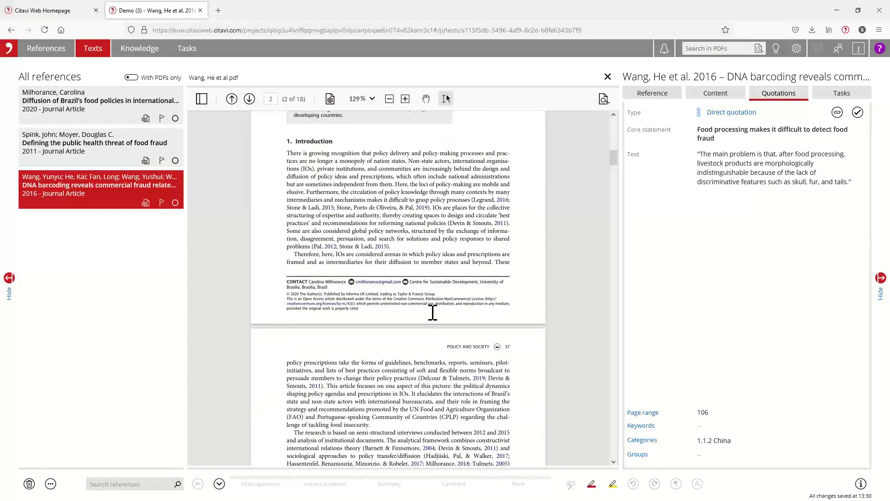
{"action": "scroll", "coordinate": [432, 315], "scroll_direction": "down", "scroll_amount": 6}
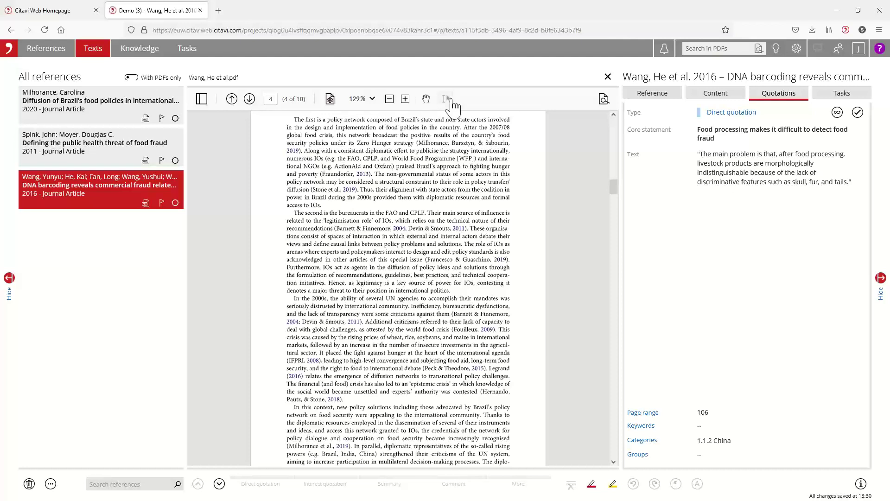
{"action": "left_click_drag", "start_coordinate": [290, 213], "coordinate": [457, 293]}
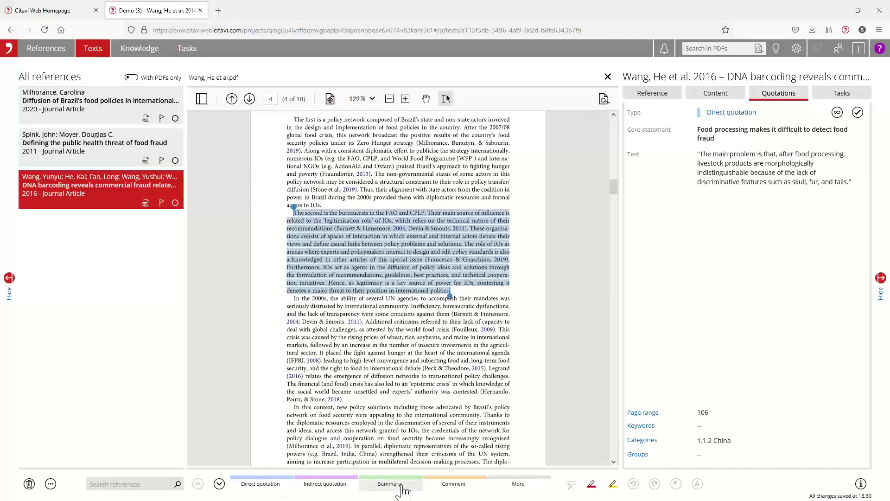
Step: Make the selection a comment with core statement 'Bureaucracy is a problem in food fraud detection'
{"action": "left_click", "coordinate": [454, 484]}
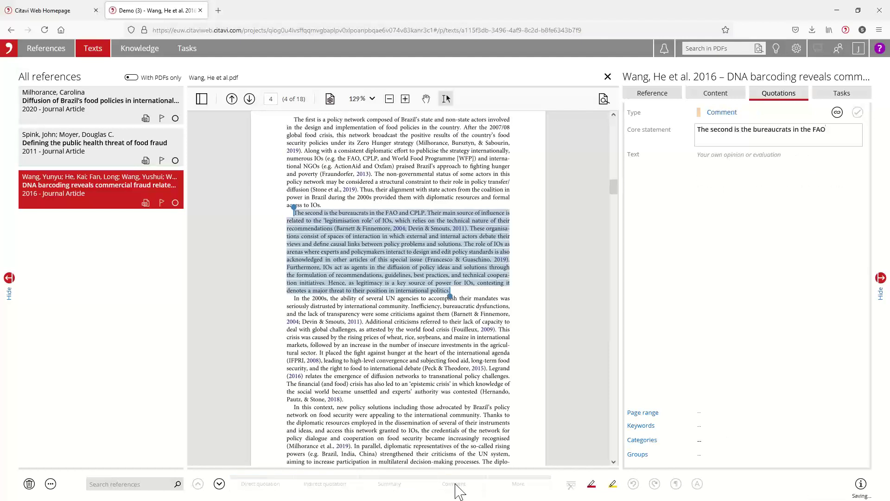
{"action": "left_click", "coordinate": [830, 131]}
{"action": "left_click_drag", "start_coordinate": [827, 131], "coordinate": [697, 131]}
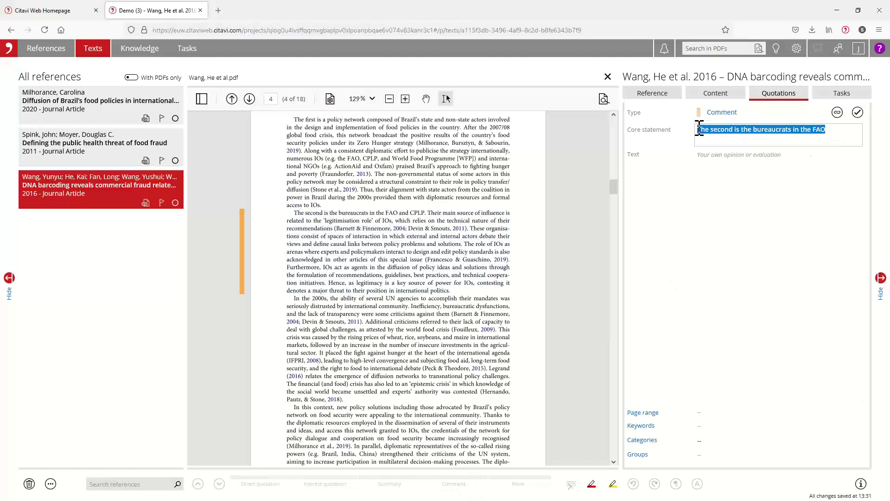
{"action": "key", "text": "BackSpace"}
{"action": "type", "text": "B"}
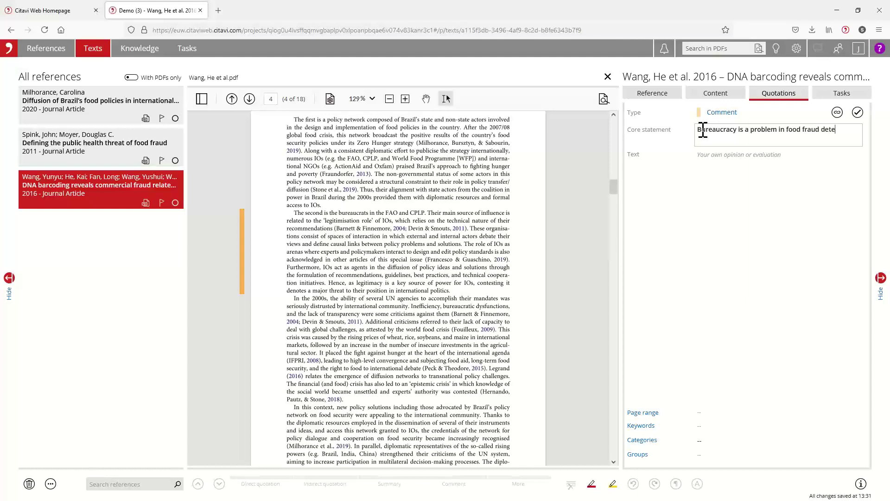
Step: Write the comment text noting China and the US have bureaucracy issues affecting food fraud
{"action": "left_click", "coordinate": [726, 172]}
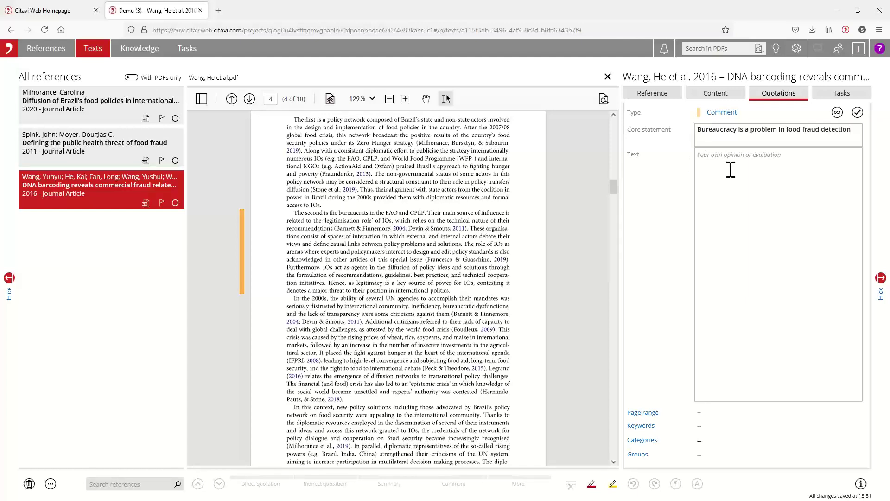
{"action": "type", "text": "It seem"}
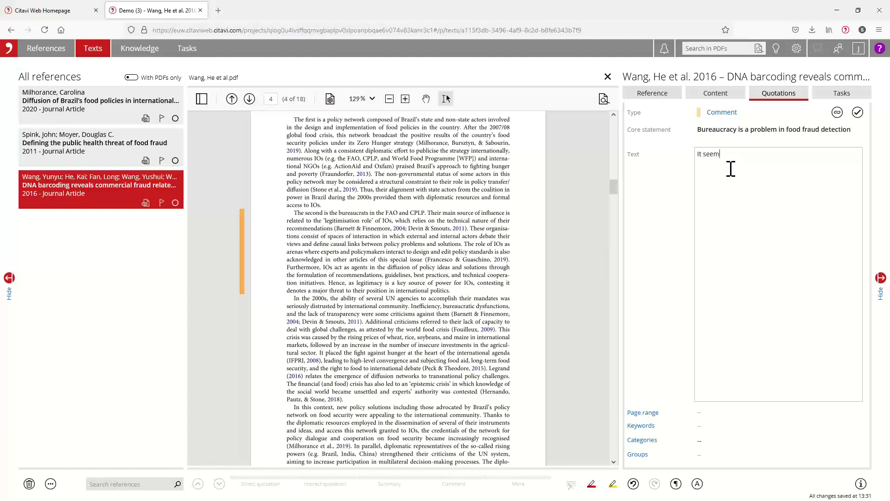
{"action": "type", "text": "s like Ch"}
{"action": "key", "text": "BackSpace"}
{"action": "type", "text": "th ha"}
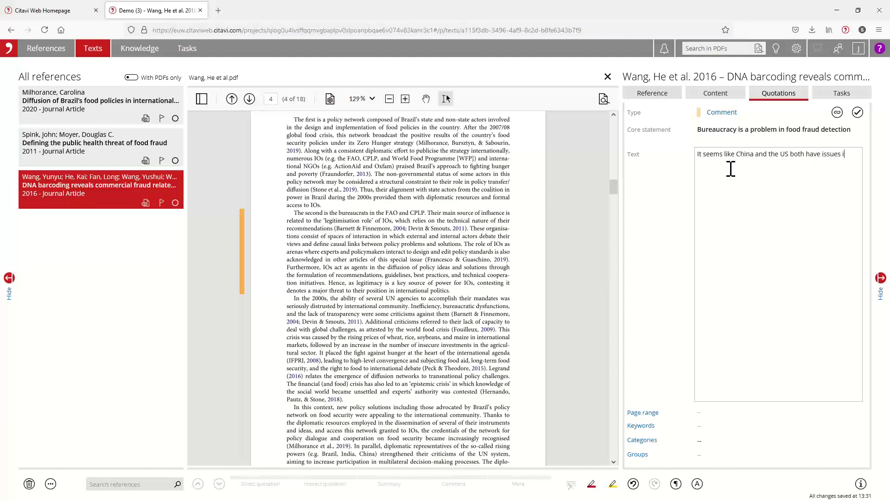
{"action": "type", "text": "ve issues with bureaucracy affection food fre"}
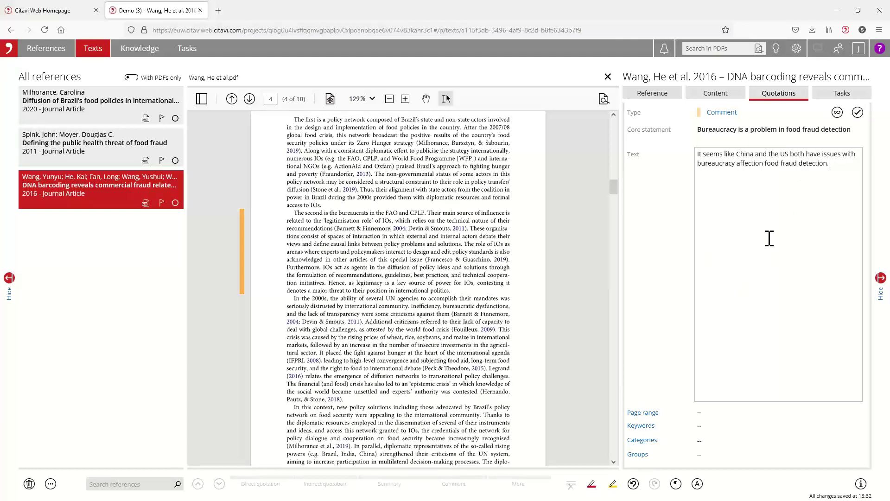
Step: Set the comment's page range to 38 and accept the page warning
{"action": "left_click", "coordinate": [712, 413]}
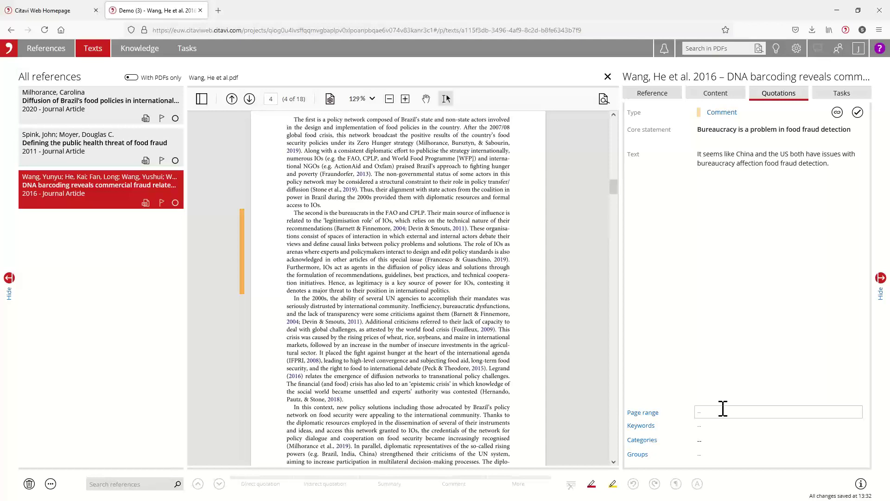
{"action": "scroll", "coordinate": [455, 415], "scroll_direction": "down", "scroll_amount": 3}
{"action": "scroll", "coordinate": [461, 415], "scroll_direction": "up", "scroll_amount": 6}
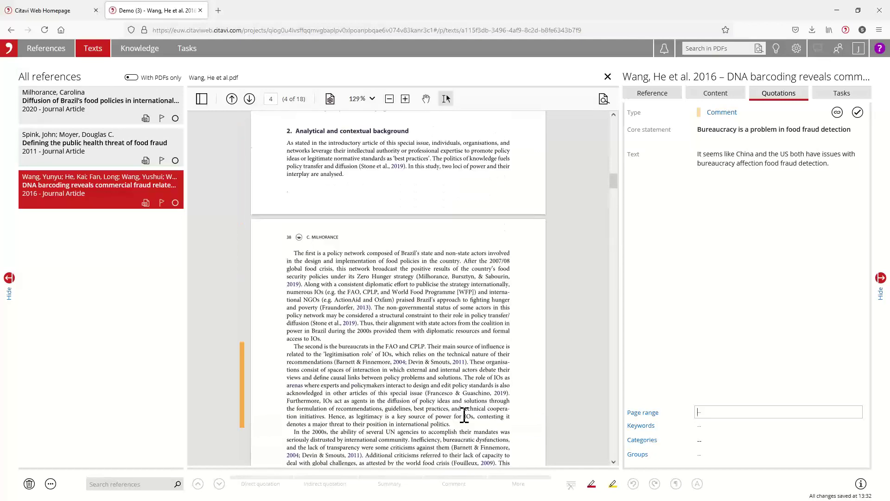
{"action": "scroll", "coordinate": [464, 414], "scroll_direction": "down", "scroll_amount": 3}
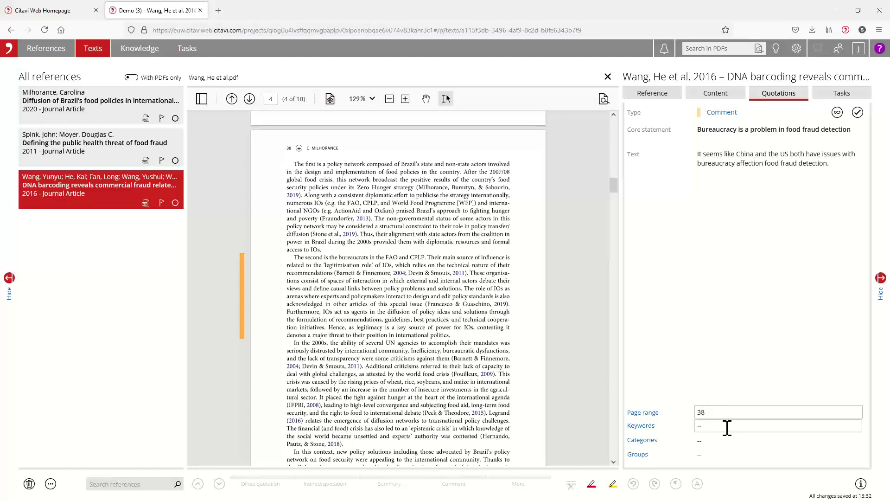
{"action": "left_click", "coordinate": [725, 426]}
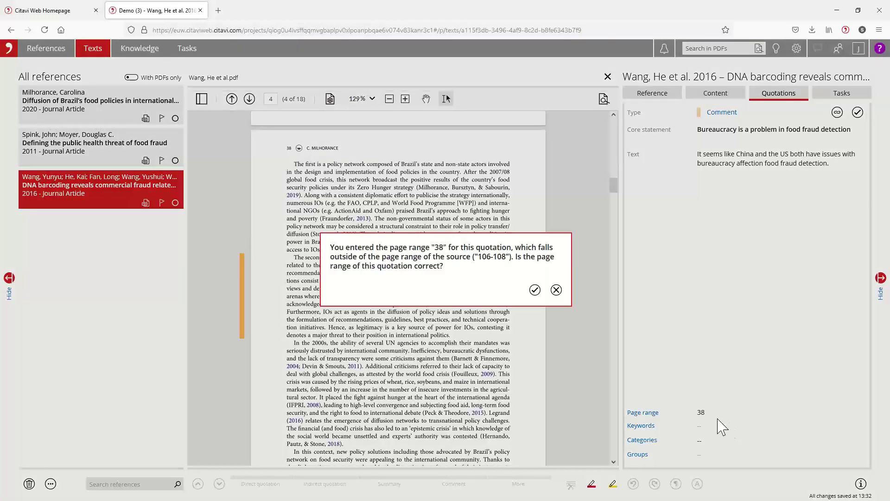
{"action": "left_click", "coordinate": [534, 291]}
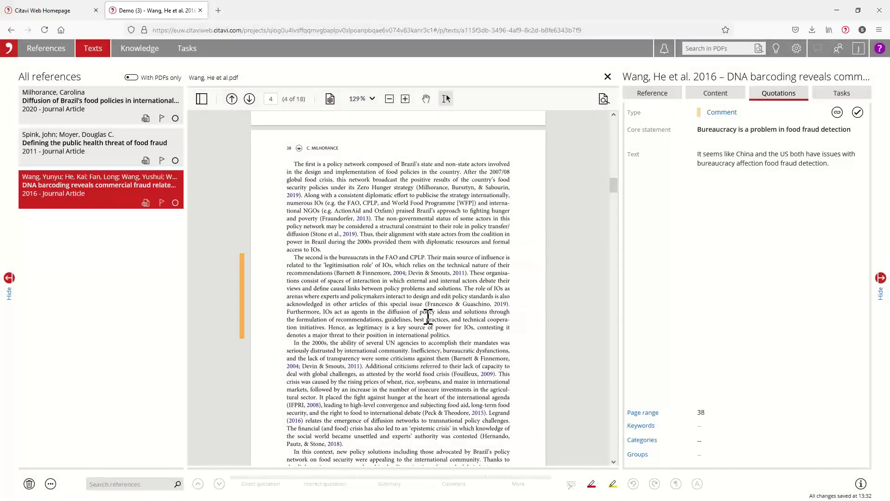
{"action": "scroll", "coordinate": [428, 318], "scroll_direction": "down", "scroll_amount": 4}
{"action": "scroll", "coordinate": [441, 315], "scroll_direction": "up", "scroll_amount": 4}
Step: Change the reference's page range from 106-108 to 36-52
{"action": "left_click", "coordinate": [654, 95]}
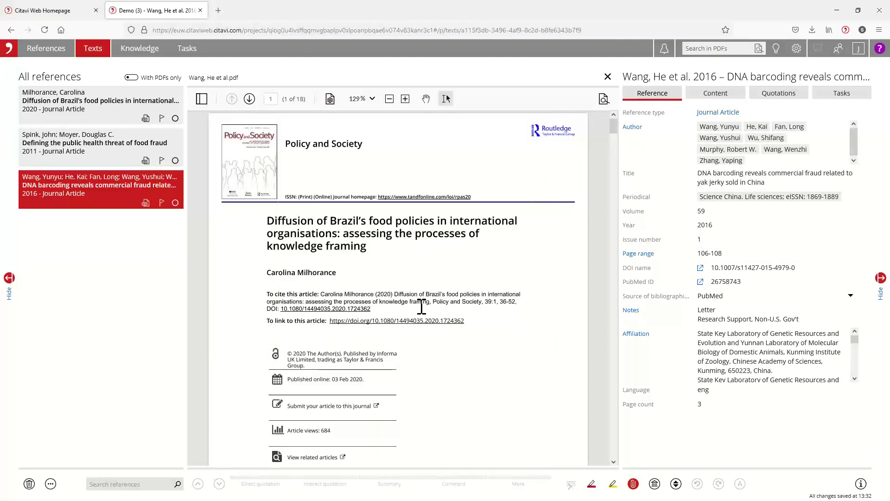
{"action": "scroll", "coordinate": [421, 306], "scroll_direction": "down", "scroll_amount": 10}
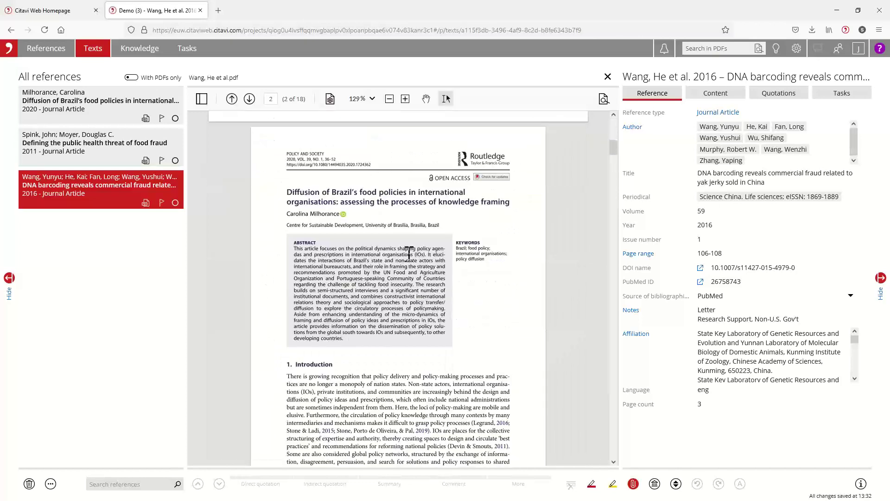
{"action": "scroll", "coordinate": [423, 255], "scroll_direction": "down", "scroll_amount": 2}
{"action": "scroll", "coordinate": [423, 255], "scroll_direction": "up", "scroll_amount": 3}
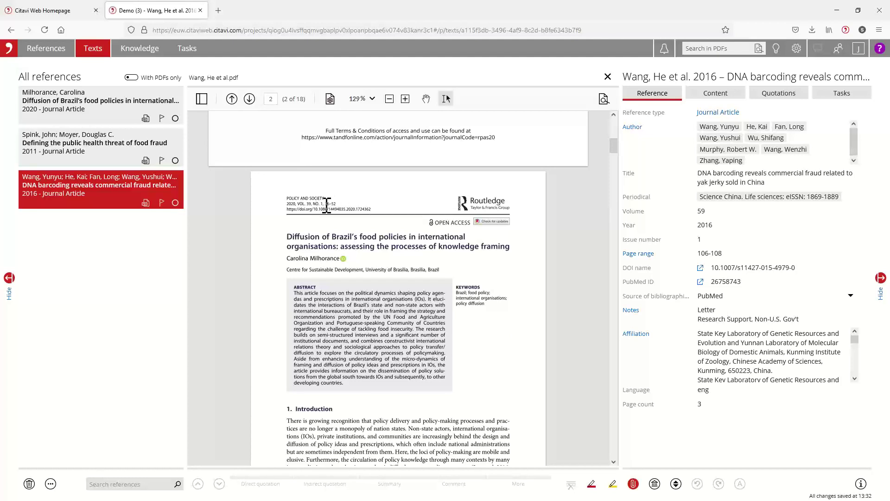
{"action": "left_click", "coordinate": [725, 255]}
{"action": "left_click_drag", "start_coordinate": [727, 253], "coordinate": [680, 260]}
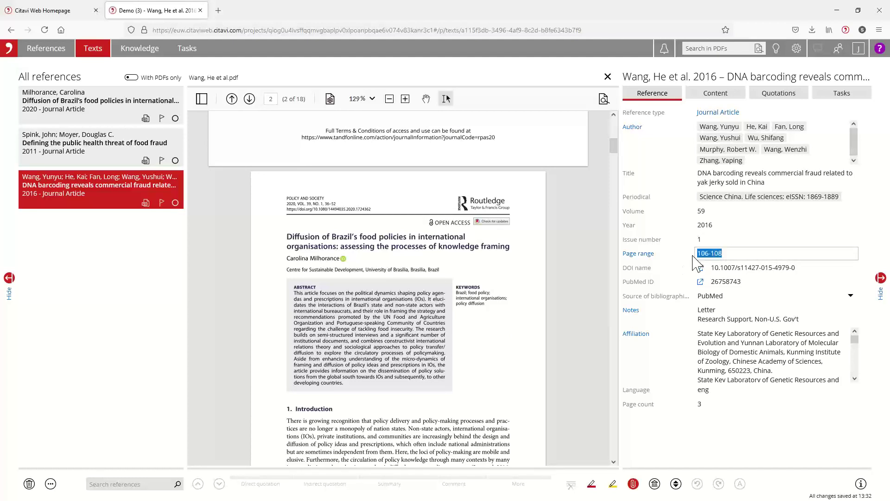
{"action": "type", "text": "36-52"}
Step: Return to the reference's quotations and select the Bureaucracy comment
{"action": "scroll", "coordinate": [419, 308], "scroll_direction": "down", "scroll_amount": 1}
{"action": "scroll", "coordinate": [420, 309], "scroll_direction": "down", "scroll_amount": 1}
{"action": "scroll", "coordinate": [427, 325], "scroll_direction": "down", "scroll_amount": 5}
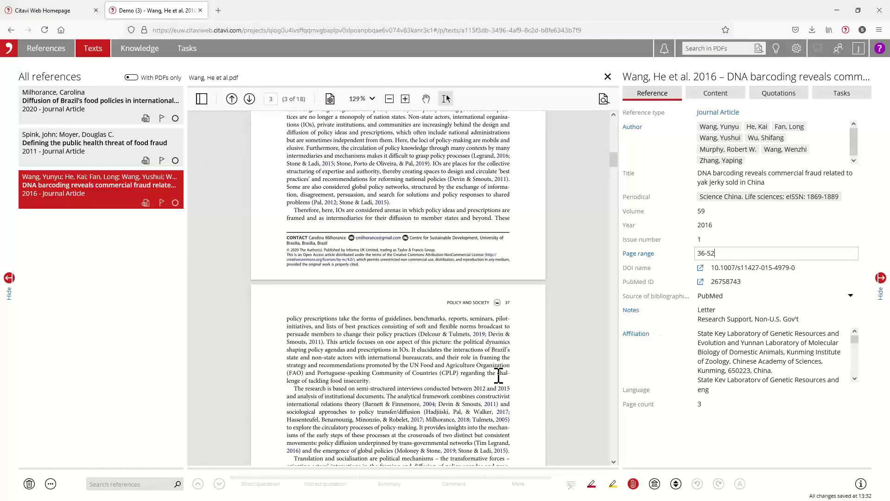
{"action": "scroll", "coordinate": [498, 373], "scroll_direction": "up", "scroll_amount": 4}
{"action": "left_click", "coordinate": [791, 94]}
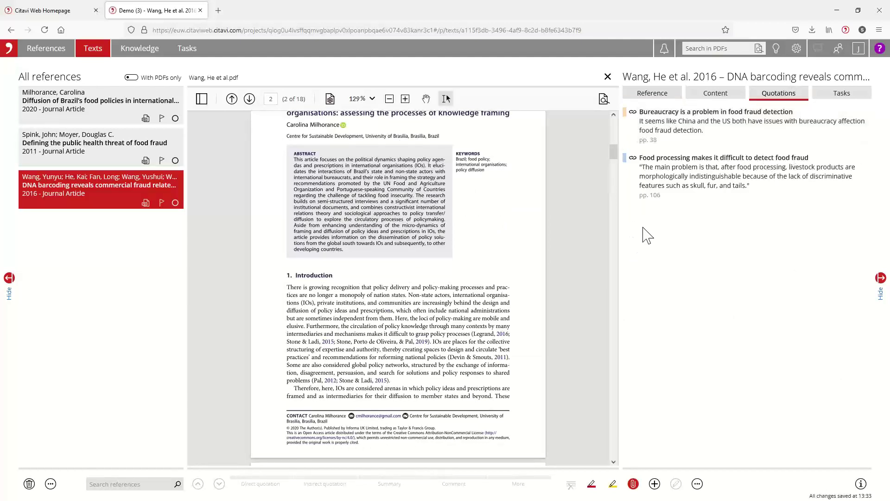
{"action": "left_click", "coordinate": [709, 138]}
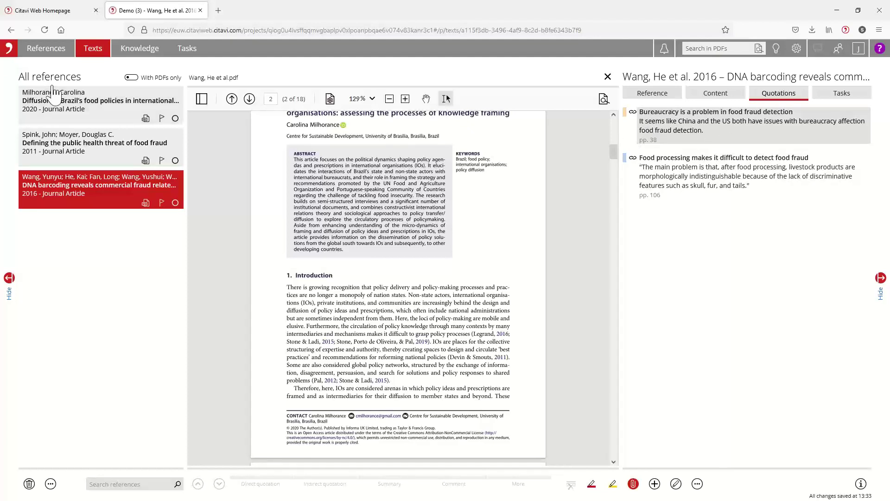
Step: File the uncategorized bureaucracy comment under 1.1 By geography in the Knowledge view
{"action": "left_click", "coordinate": [131, 50]}
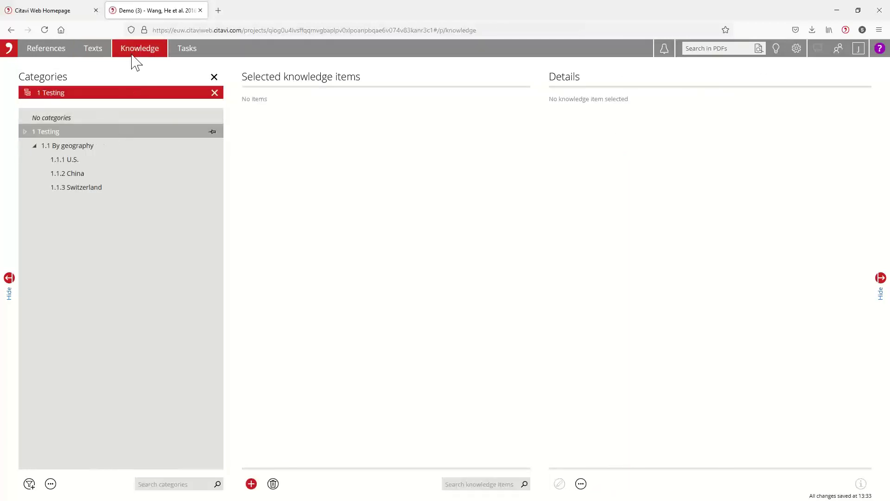
{"action": "left_click", "coordinate": [60, 119]}
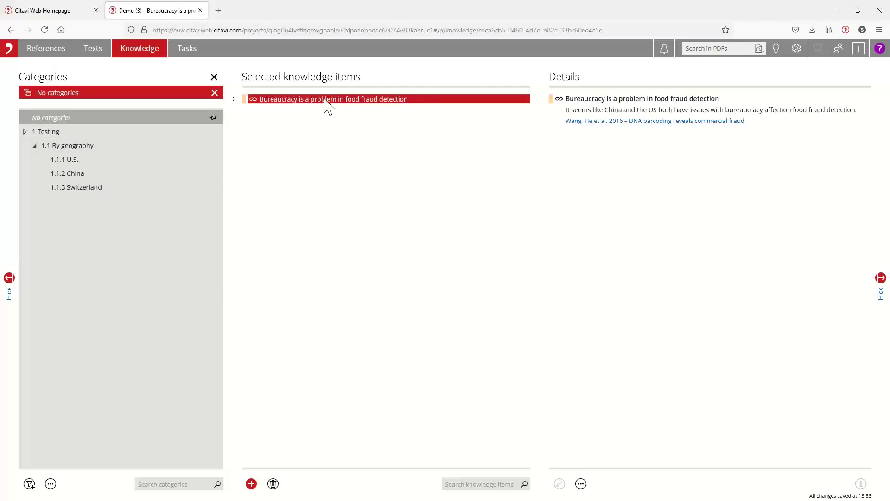
{"action": "left_click_drag", "start_coordinate": [324, 105], "coordinate": [288, 111]}
{"action": "mouse_move", "coordinate": [235, 99]}
{"action": "left_mouse_down"}
{"action": "mouse_move", "coordinate": [234, 114]}
{"action": "mouse_move", "coordinate": [241, 104]}
{"action": "left_mouse_up"}
{"action": "left_click_drag", "start_coordinate": [235, 98], "coordinate": [48, 130]}
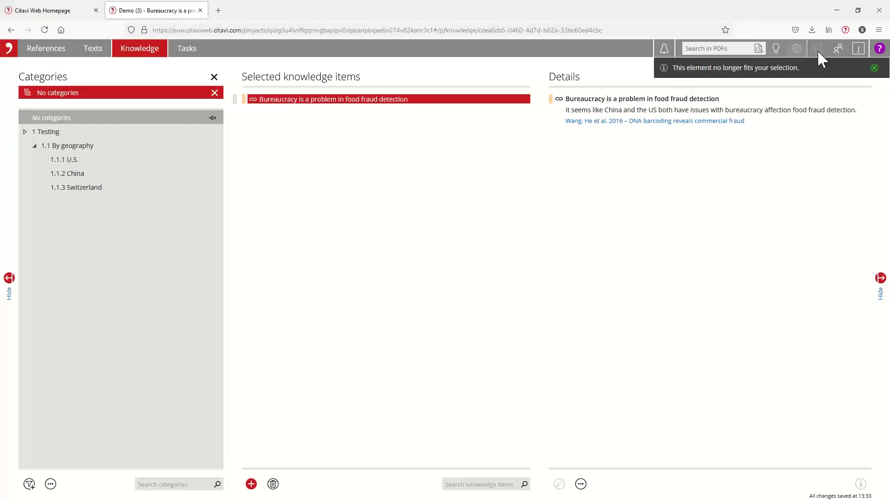
{"action": "left_click", "coordinate": [874, 68]}
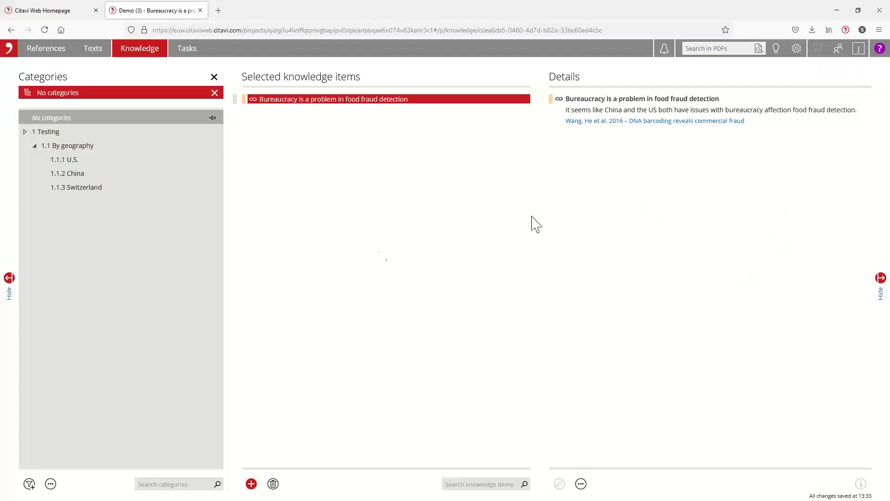
Step: Check the items in 1 Testing and 1.1.2 China, then return to the Texts view
{"action": "left_click", "coordinate": [54, 133]}
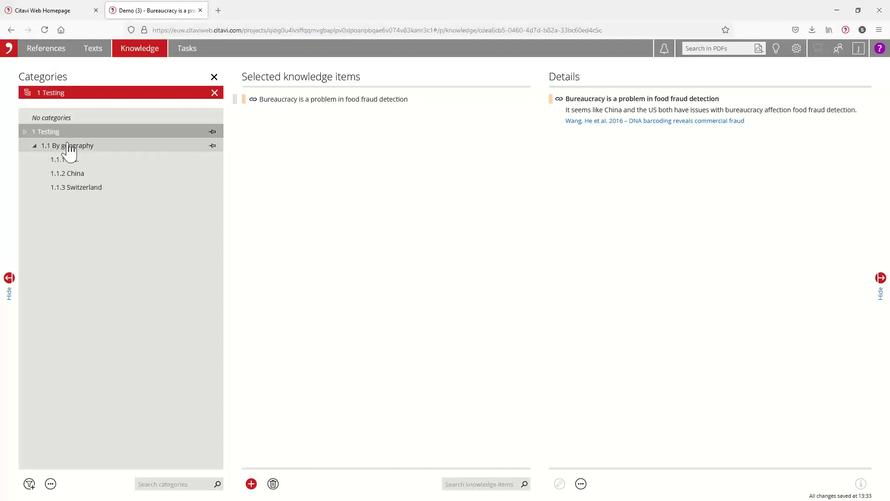
{"action": "left_click", "coordinate": [79, 174]}
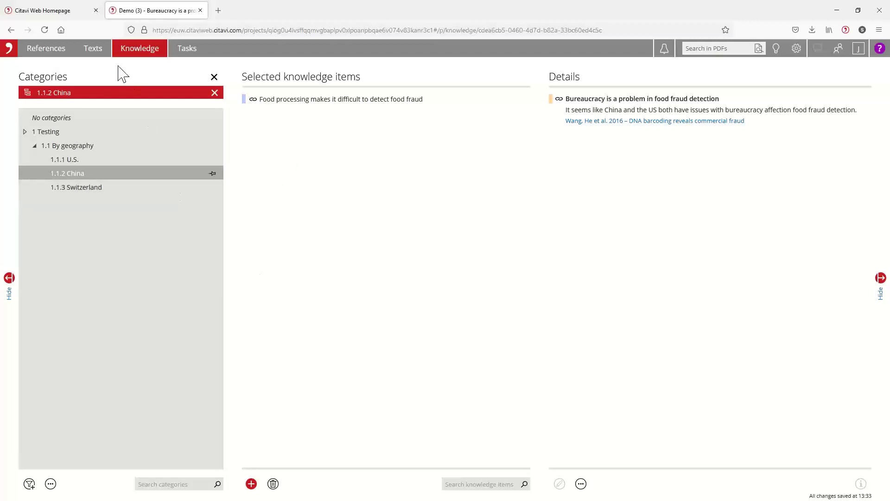
{"action": "left_click", "coordinate": [95, 55]}
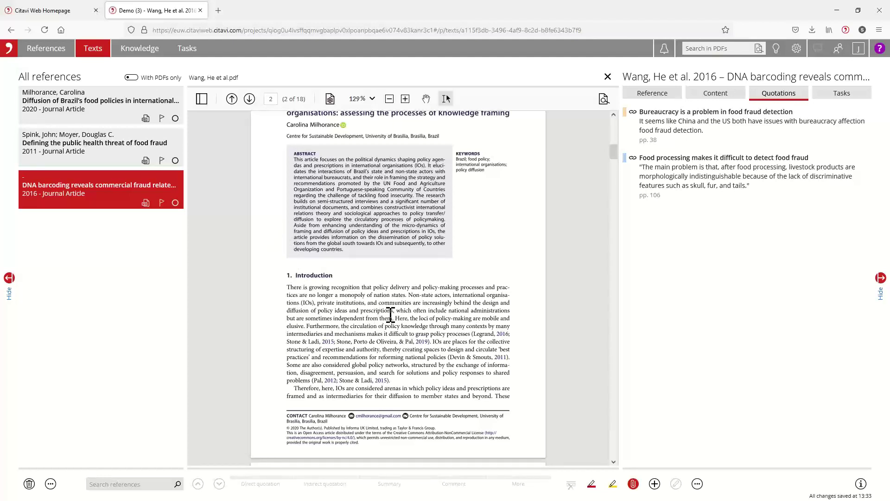
Step: Create a new task 'Let's review the discussion section' for the Wang, He et al. reference
{"action": "left_click", "coordinate": [851, 97]}
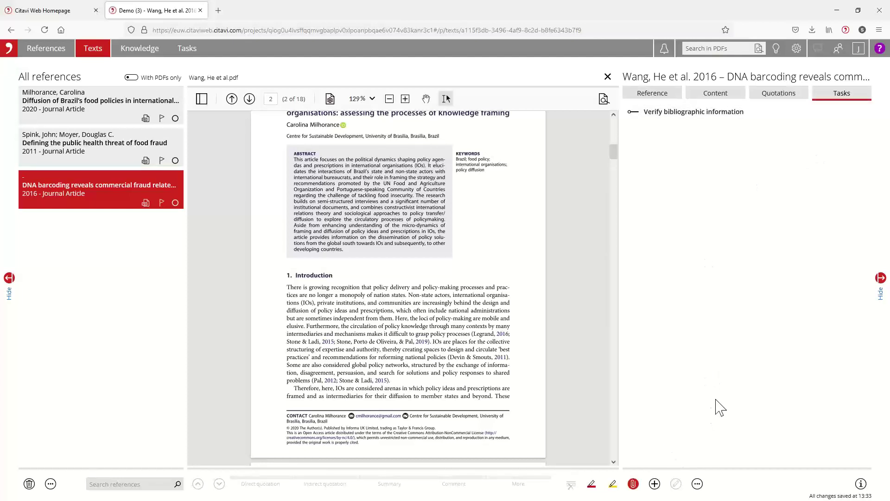
{"action": "left_click", "coordinate": [654, 484]}
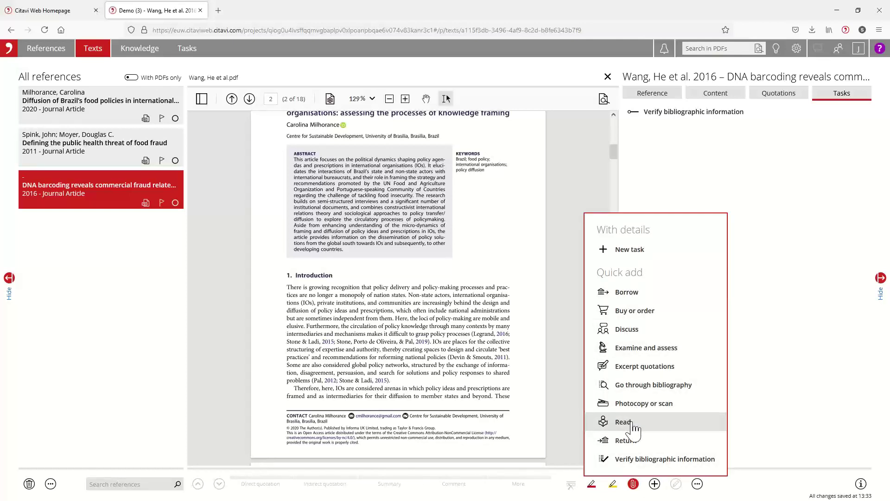
{"action": "left_click", "coordinate": [630, 250]}
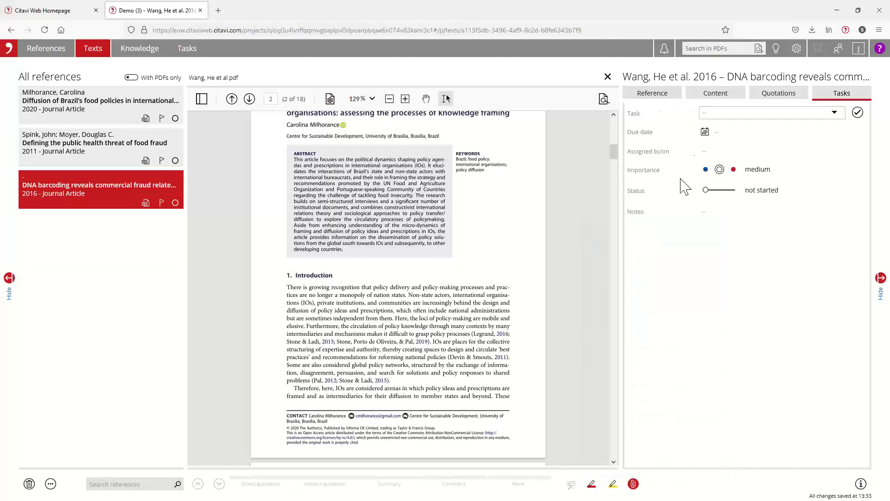
{"action": "left_click", "coordinate": [720, 112]}
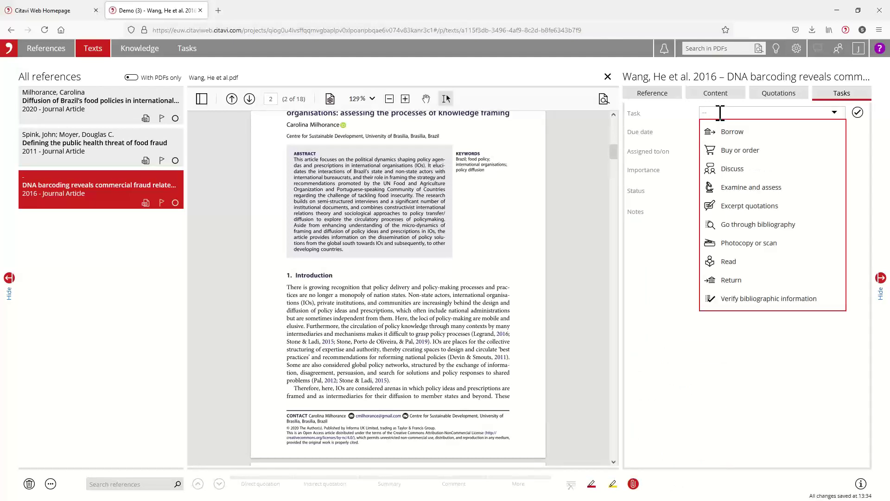
{"action": "type", "text": "Let"}
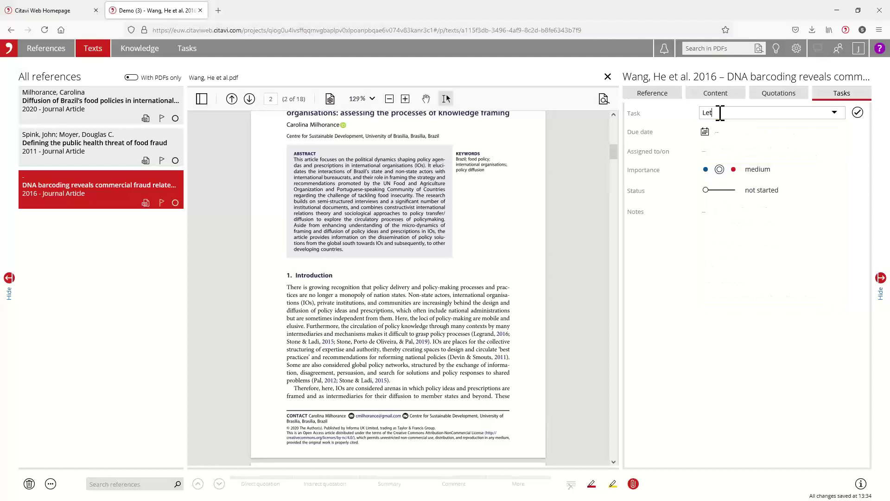
{"action": "type", "text": "t"}
{"action": "type", "text": "s review the discussion section"}
Step: Set the task's assignment to Unconfirmed and save it
{"action": "left_click", "coordinate": [704, 152]}
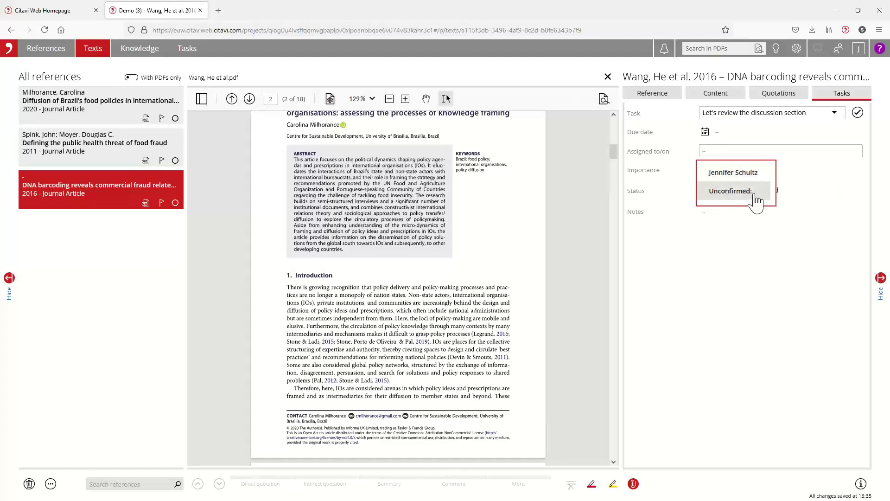
{"action": "left_click", "coordinate": [726, 197]}
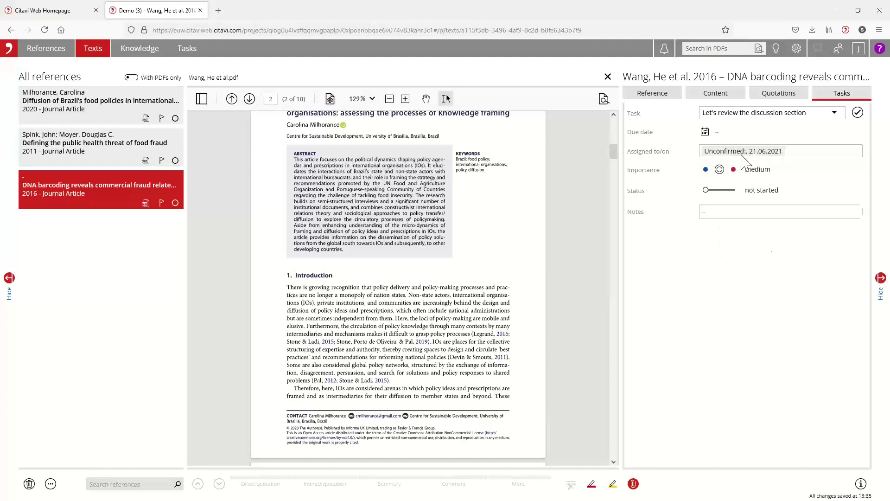
{"action": "left_click", "coordinate": [742, 271]}
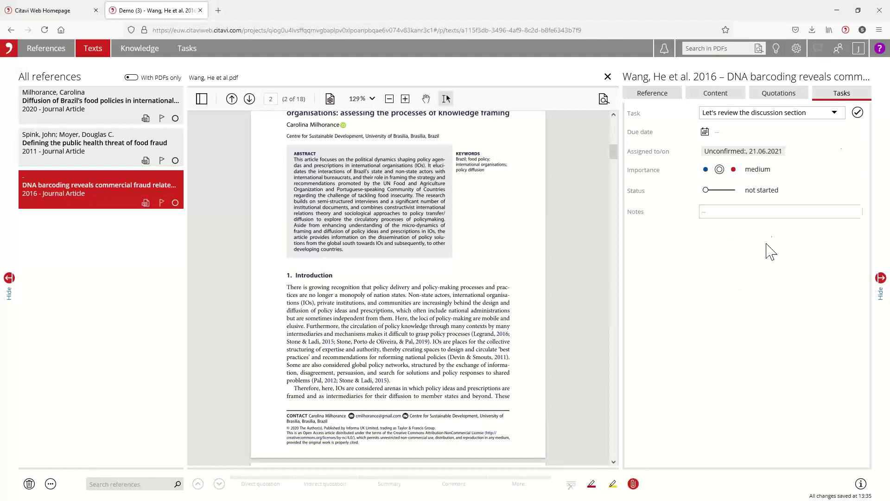
{"action": "left_click", "coordinate": [857, 114]}
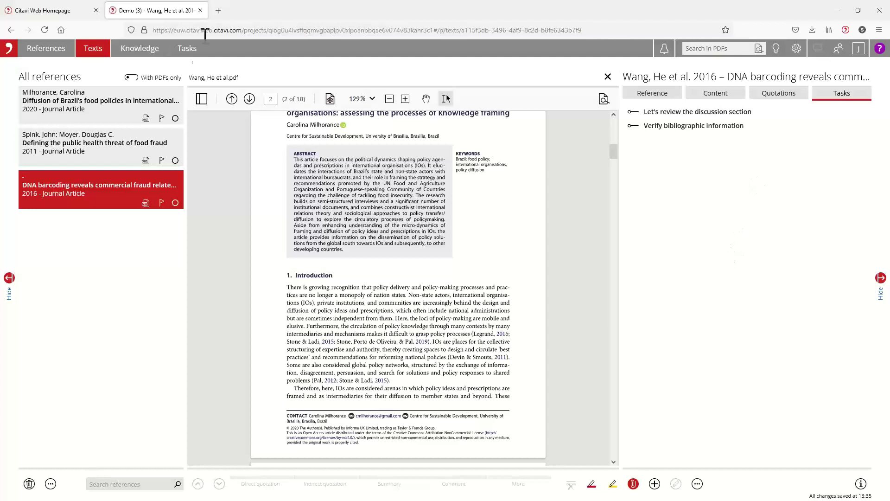
{"action": "left_click", "coordinate": [192, 49]}
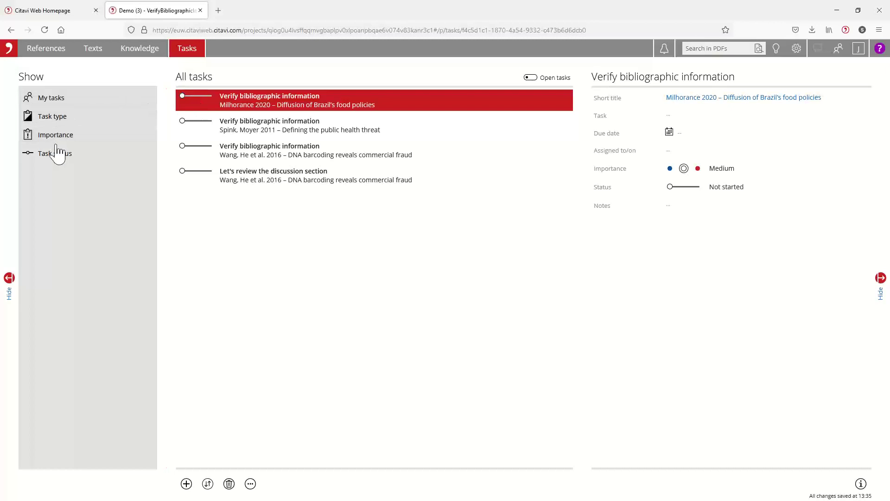
Step: Filter tasks by Assigned to me, All, then Created by me, and open the discussion-review task
{"action": "left_click", "coordinate": [48, 96]}
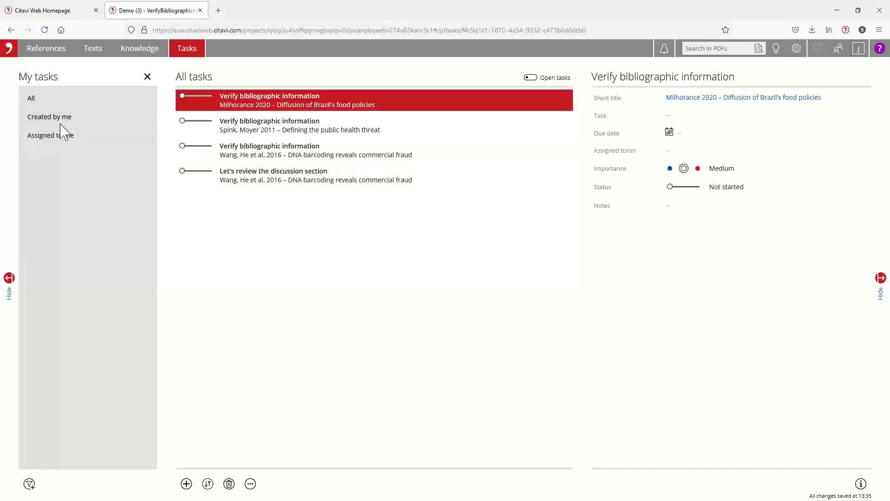
{"action": "left_click", "coordinate": [51, 137]}
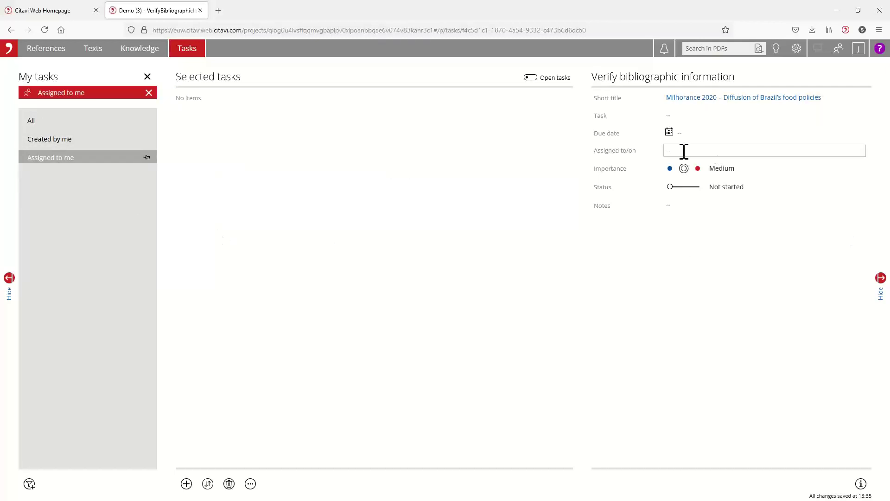
{"action": "left_click", "coordinate": [55, 122]}
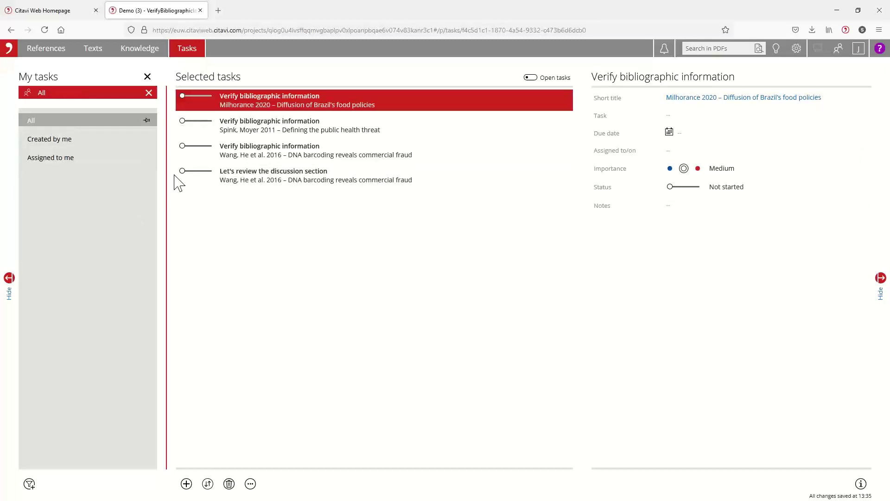
{"action": "left_click", "coordinate": [58, 139]}
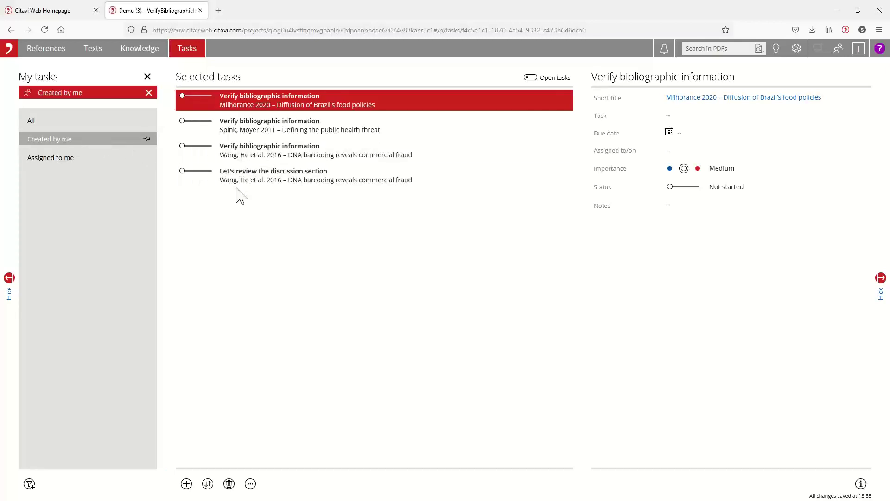
{"action": "left_click", "coordinate": [294, 179]}
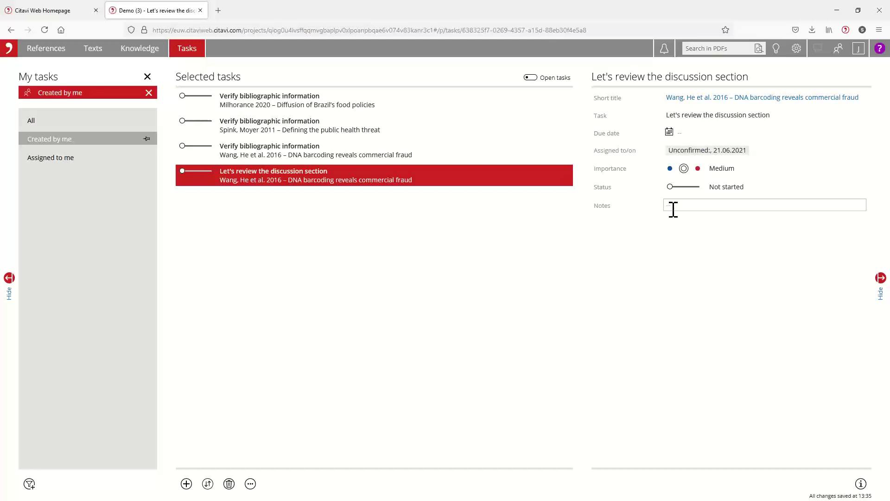
Step: Set the discussion-review task's due date to 20 June 2021 and its status to Done
{"action": "left_click", "coordinate": [669, 132]}
{"action": "left_click", "coordinate": [679, 206]}
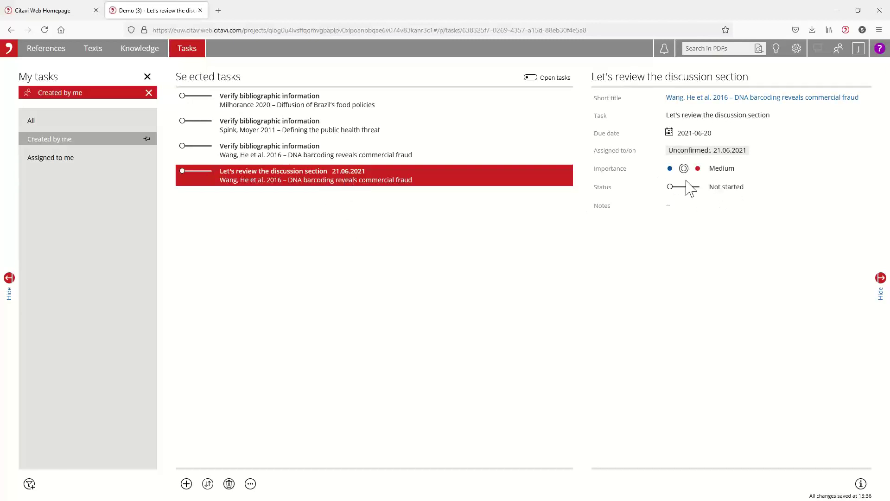
{"action": "left_click", "coordinate": [696, 133]}
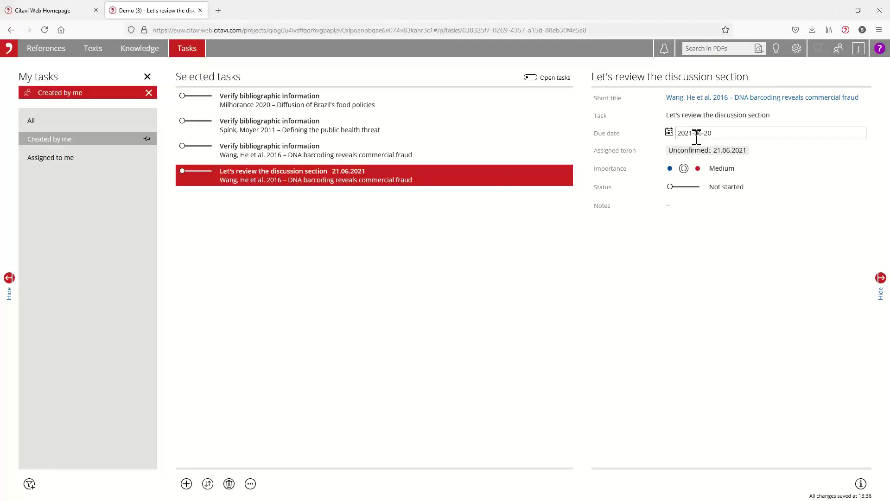
{"action": "left_click", "coordinate": [667, 194]}
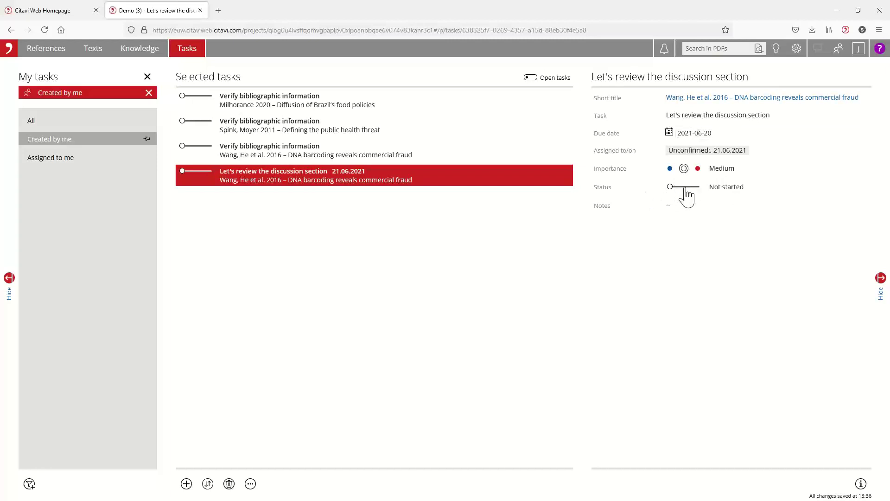
{"action": "left_click", "coordinate": [684, 187]}
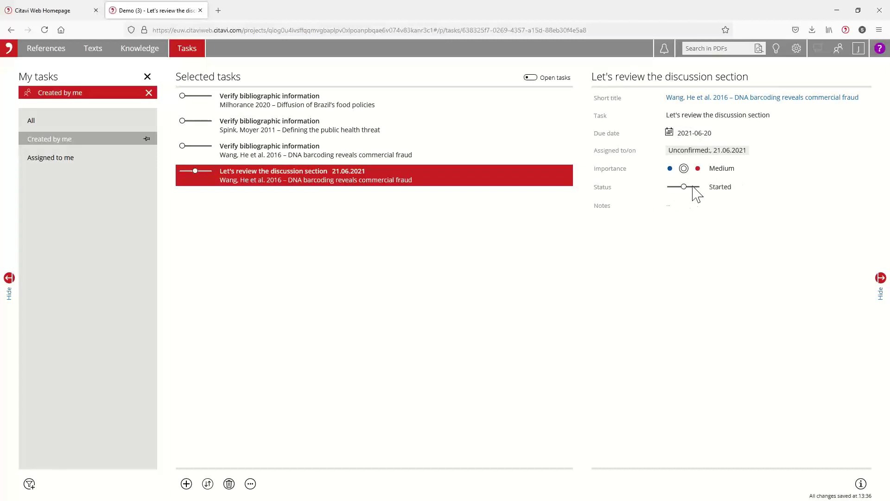
{"action": "left_click", "coordinate": [697, 187]}
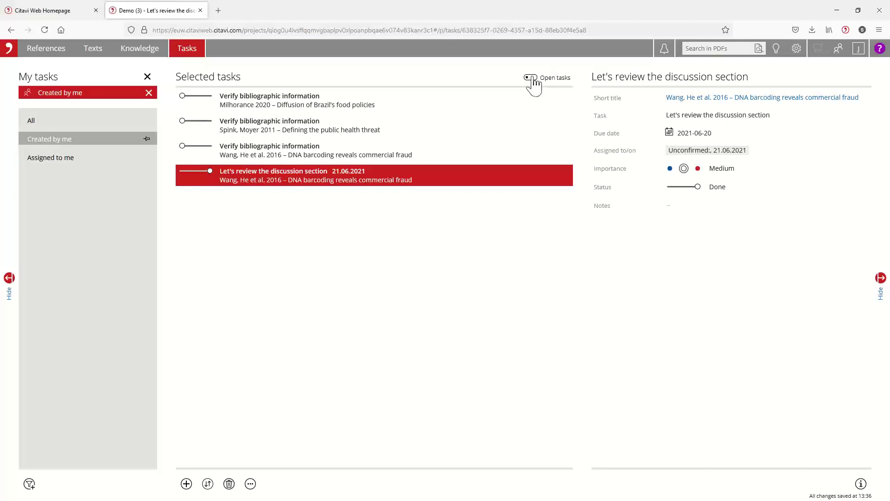
Step: Toggle the Open tasks filter on and off, then return to the References area
{"action": "left_click", "coordinate": [533, 79]}
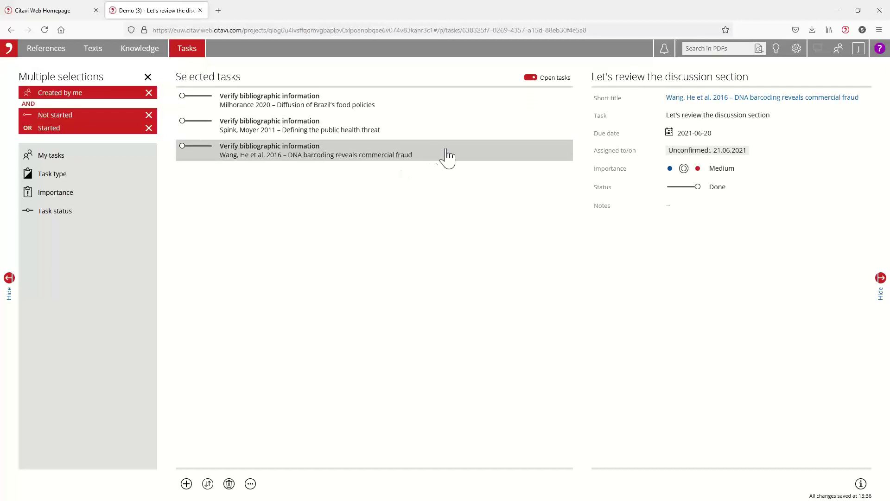
{"action": "left_click", "coordinate": [529, 78]}
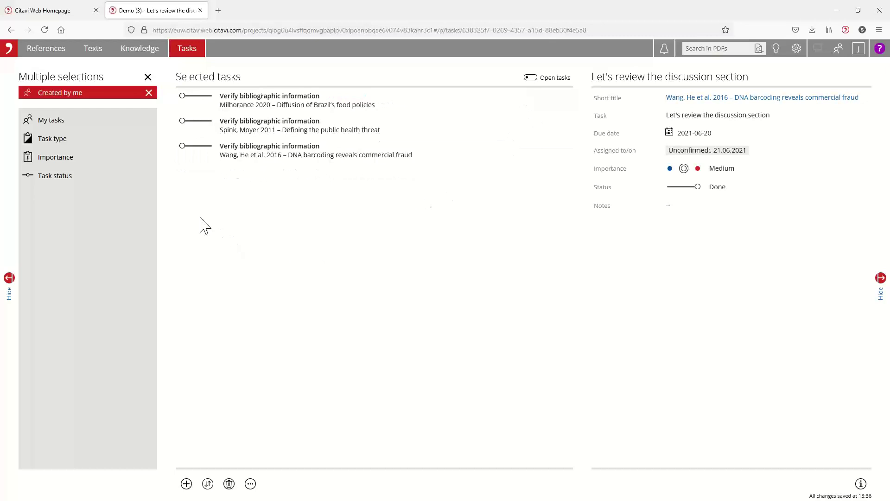
{"action": "left_click", "coordinate": [50, 52]}
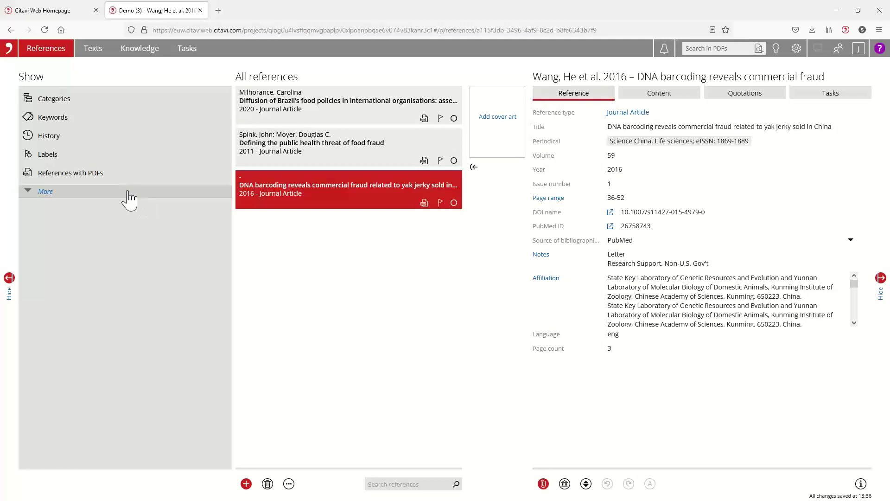
Step: Expand the Show panel to list all filters, including Groups, Year of publication and Periodicals
{"action": "left_click", "coordinate": [52, 199]}
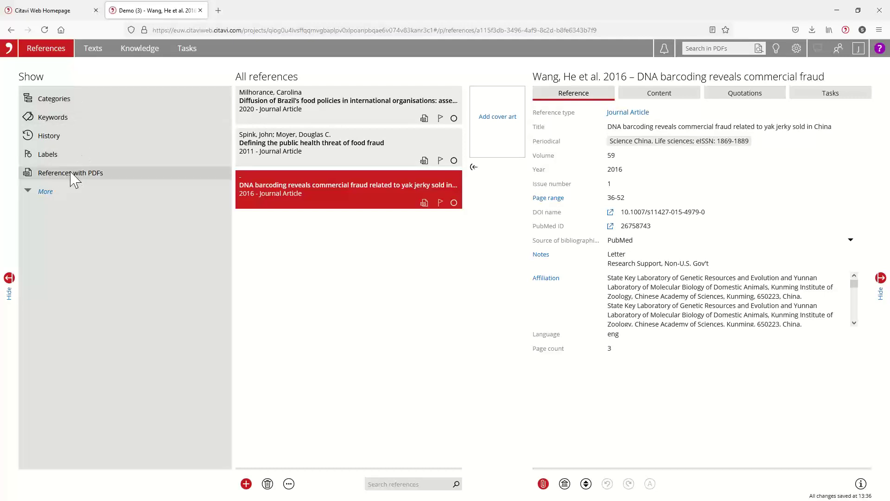
{"action": "left_click", "coordinate": [45, 191]}
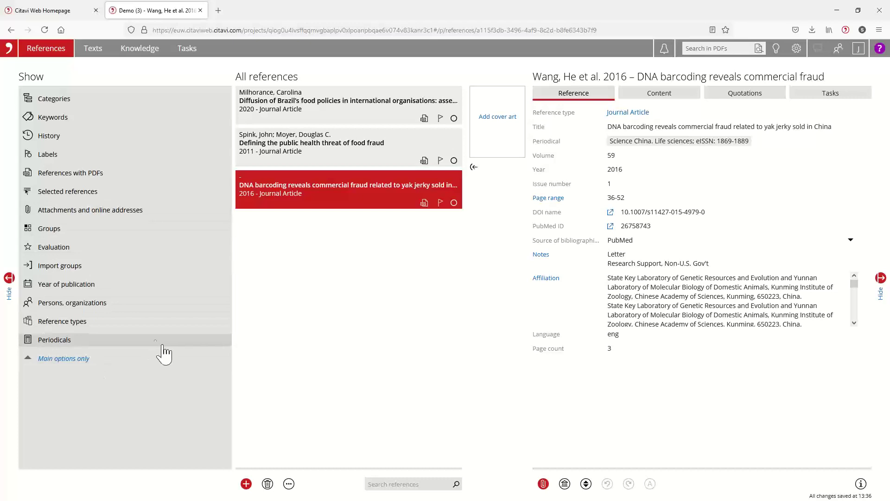
{"action": "left_click", "coordinate": [70, 359]}
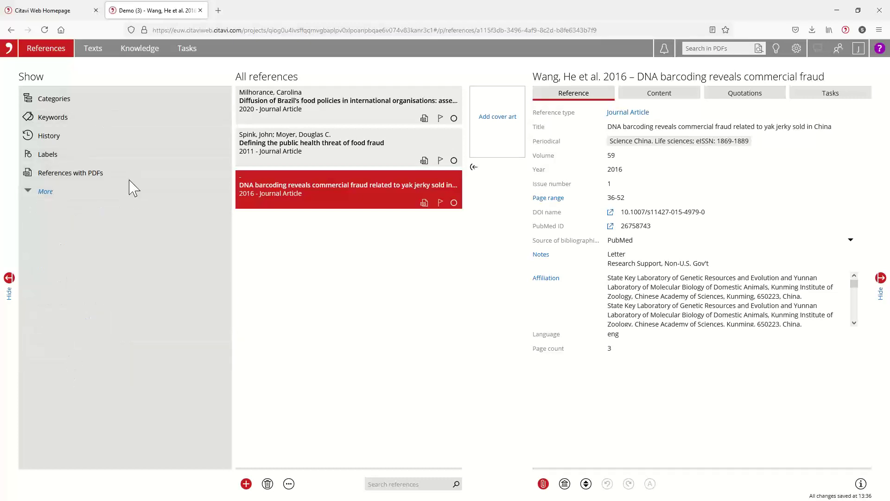
{"action": "left_click", "coordinate": [46, 192]}
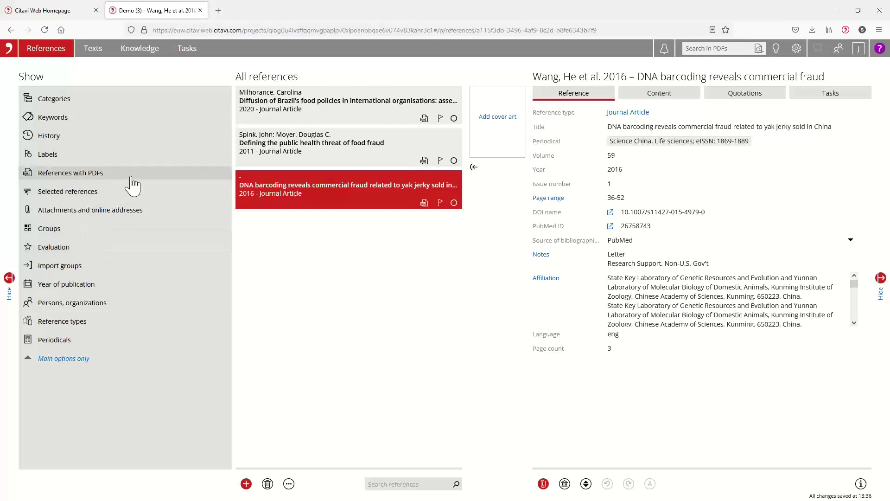
Step: Clear the 1.1.2 China filter and file the Wang 2016 reference under 1.1.2 China
{"action": "left_click", "coordinate": [56, 103]}
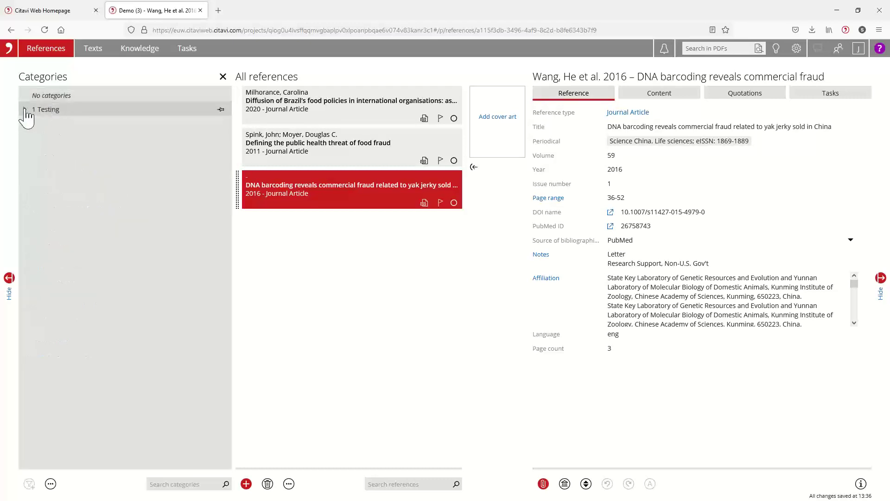
{"action": "left_click", "coordinate": [24, 109]}
{"action": "left_click", "coordinate": [34, 123]}
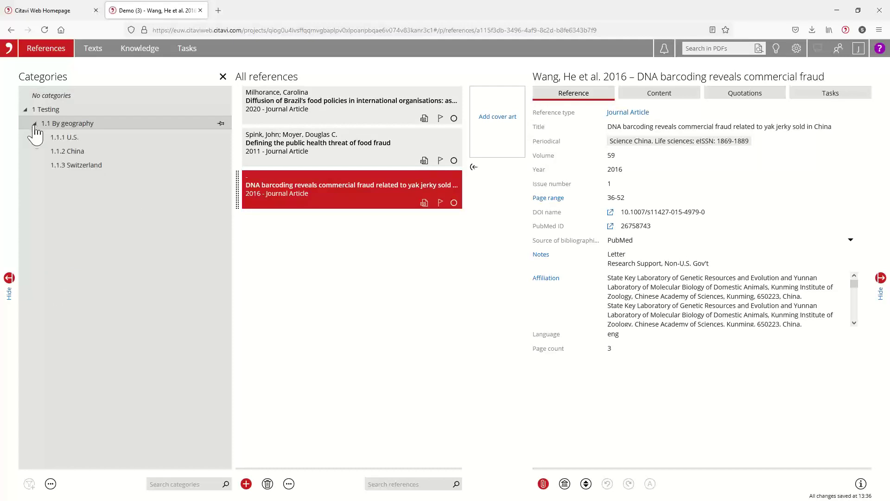
{"action": "left_click", "coordinate": [69, 152]}
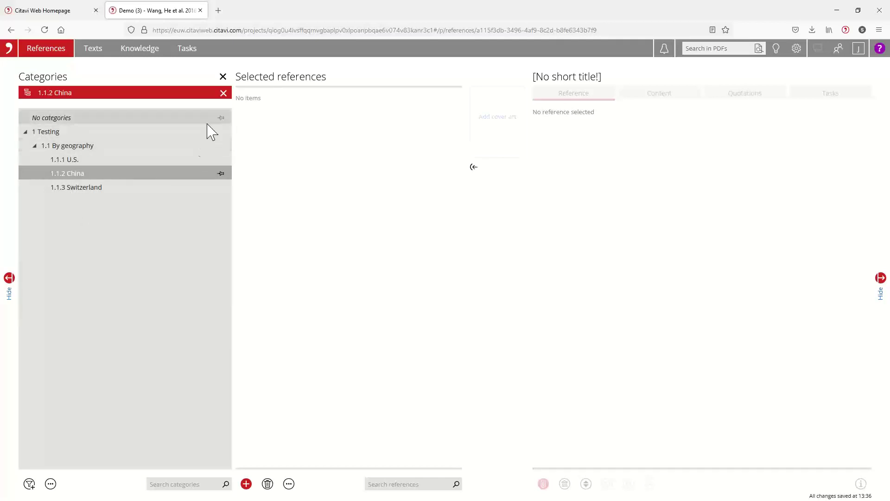
{"action": "left_click", "coordinate": [223, 93]}
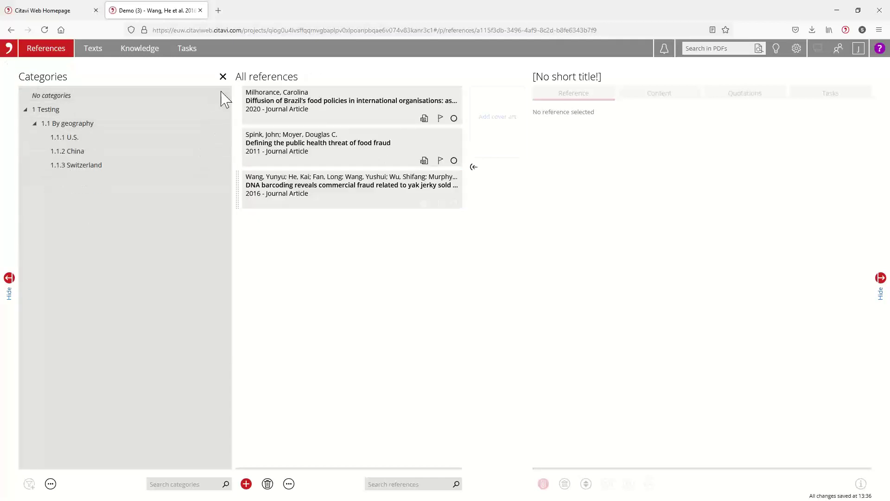
{"action": "left_click", "coordinate": [255, 204]}
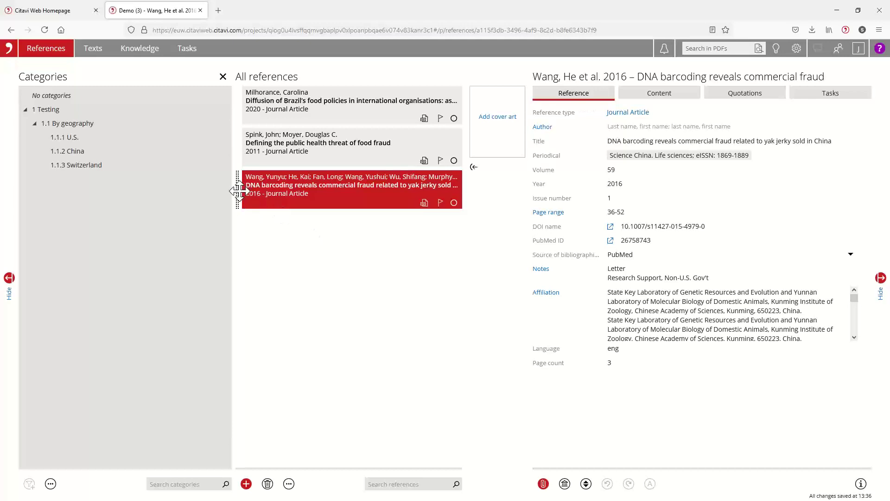
{"action": "left_click_drag", "start_coordinate": [239, 190], "coordinate": [85, 151]}
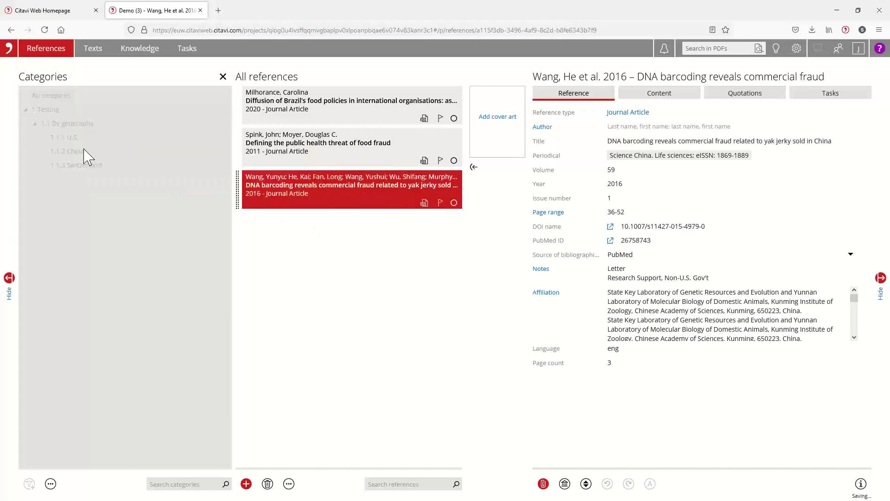
Step: File Milhorance and Spink under 1 Testing, then check and clear the China filter
{"action": "left_click", "coordinate": [297, 106]}
{"action": "left_click", "coordinate": [297, 155], "text": "ctrl"}
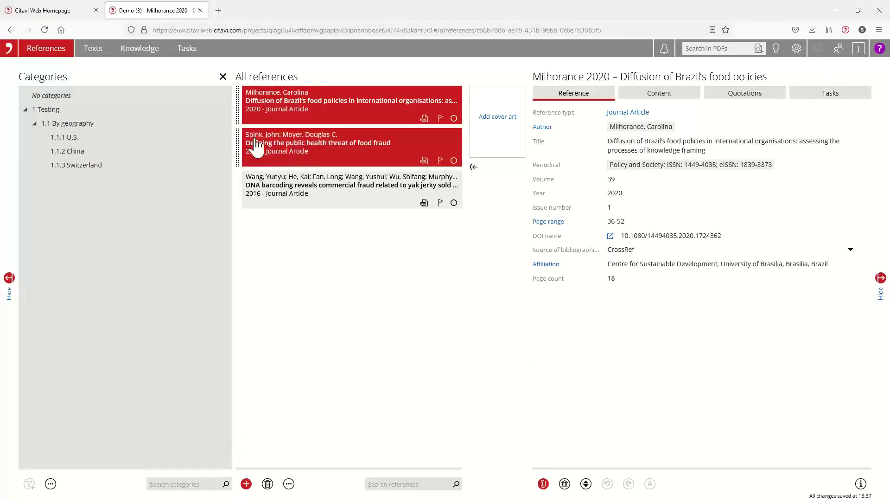
{"action": "left_click_drag", "start_coordinate": [238, 107], "coordinate": [61, 115]}
{"action": "left_click", "coordinate": [223, 77]}
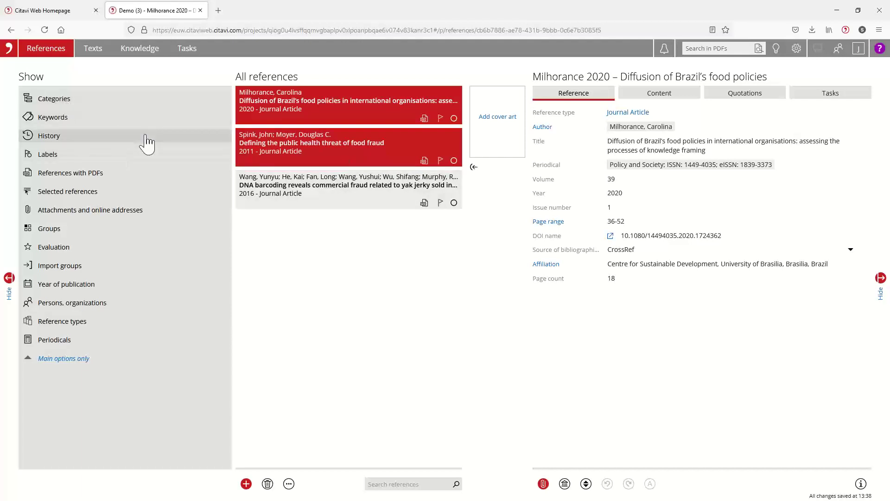
{"action": "left_click", "coordinate": [54, 102]}
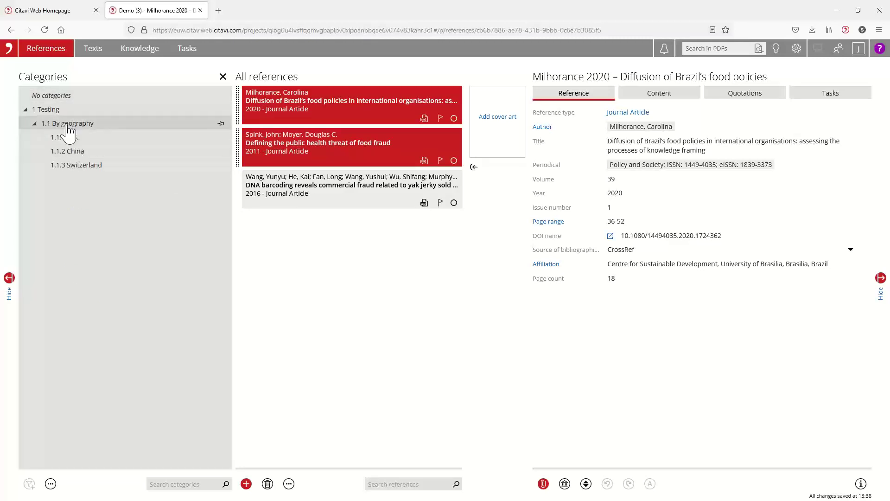
{"action": "left_click", "coordinate": [76, 152]}
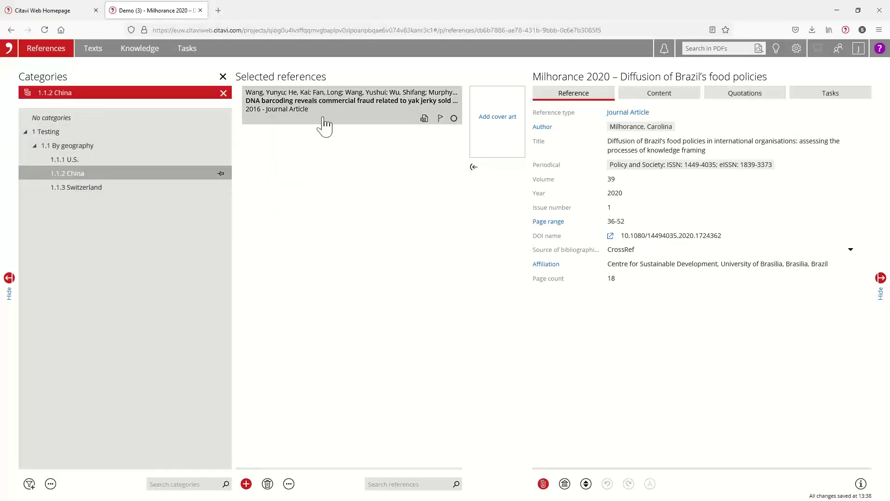
{"action": "left_click", "coordinate": [223, 93]}
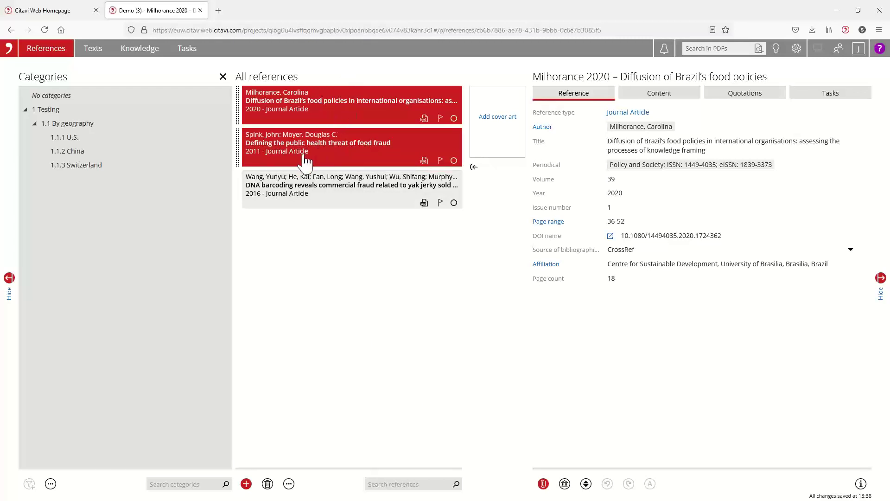
Step: Filter to 1 Testing and narrow the results to Year of publication: this year and last year
{"action": "left_click", "coordinate": [223, 77]}
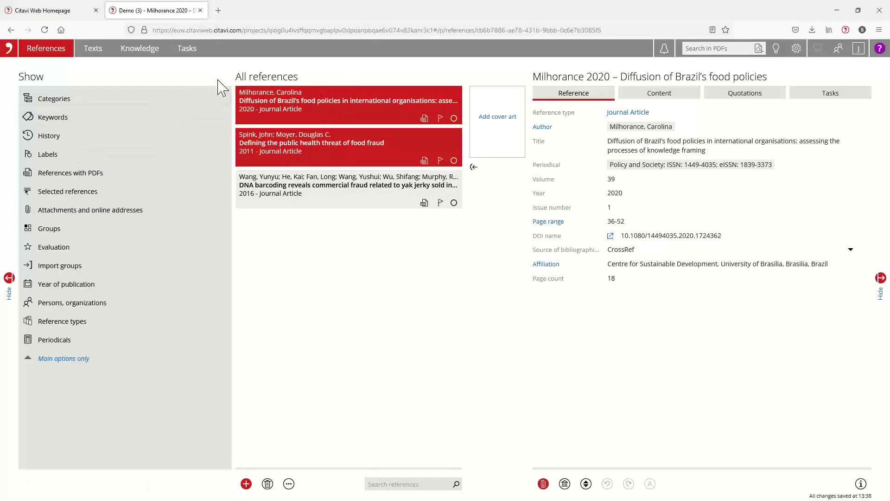
{"action": "left_click", "coordinate": [56, 98]}
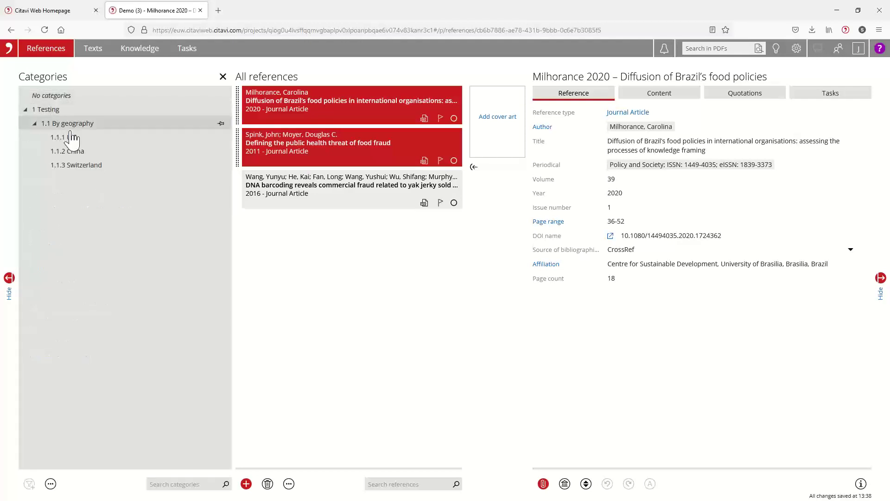
{"action": "left_click", "coordinate": [46, 110]}
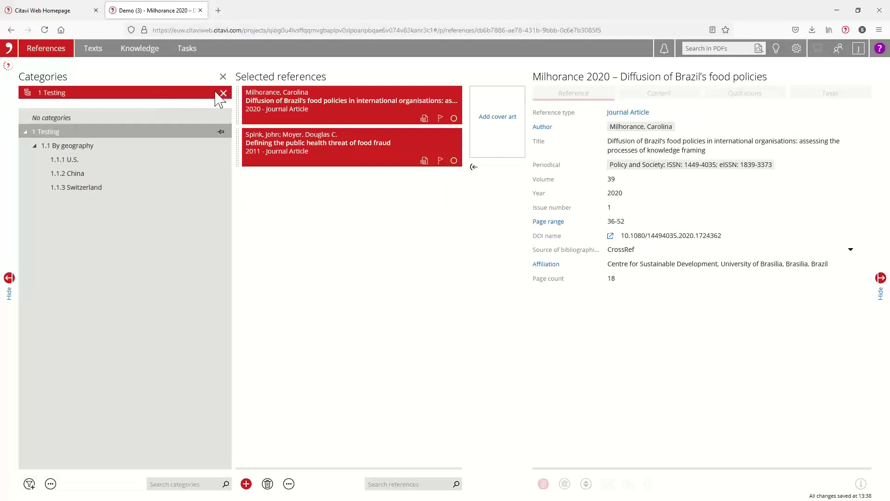
{"action": "left_click", "coordinate": [29, 483]}
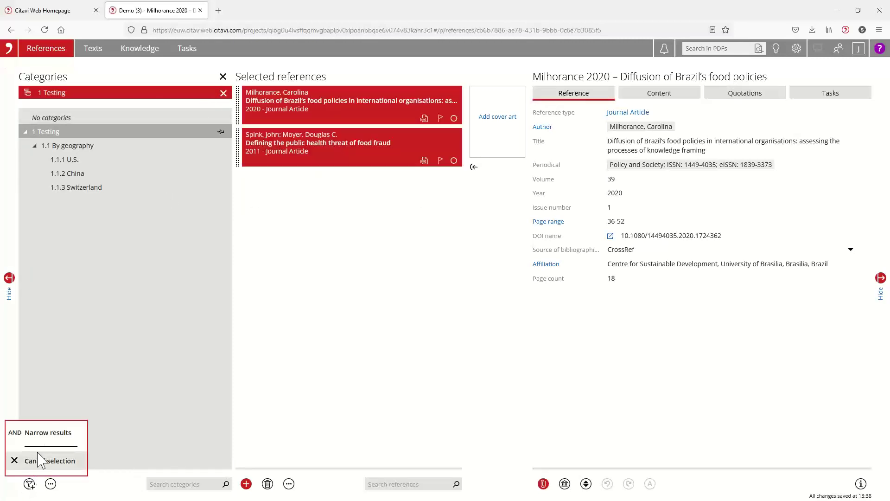
{"action": "left_click", "coordinate": [48, 433]}
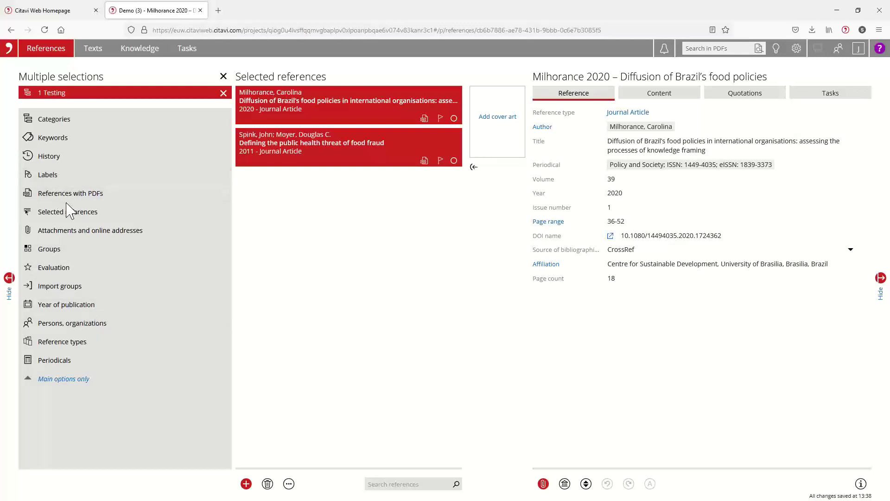
{"action": "left_click", "coordinate": [73, 308]}
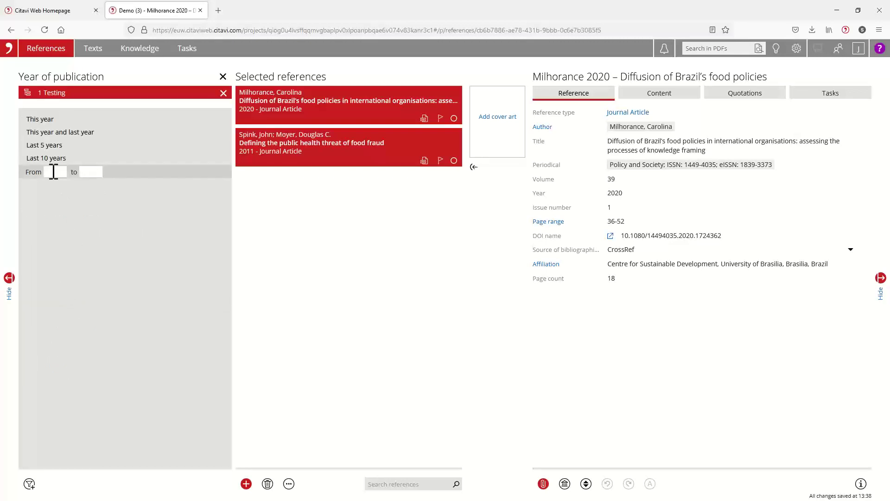
{"action": "left_click", "coordinate": [52, 133]}
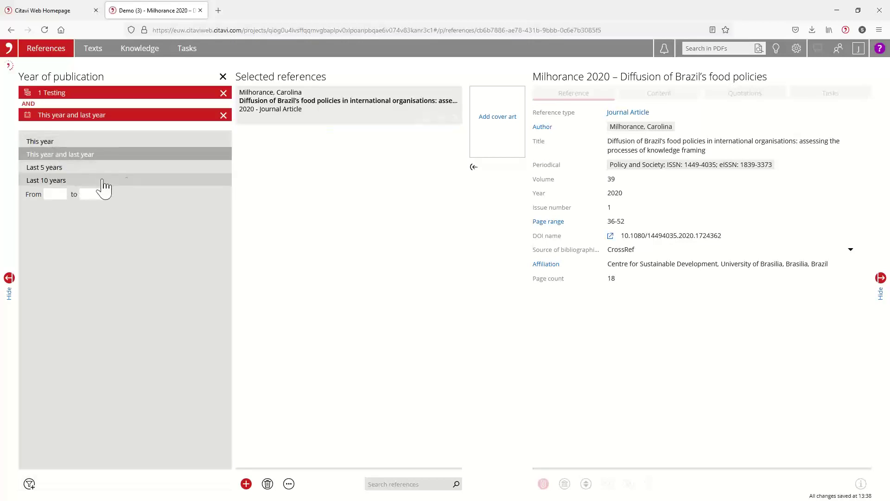
Step: Select the remaining Milhorance reference, then remove both filter chips
{"action": "left_click", "coordinate": [308, 119]}
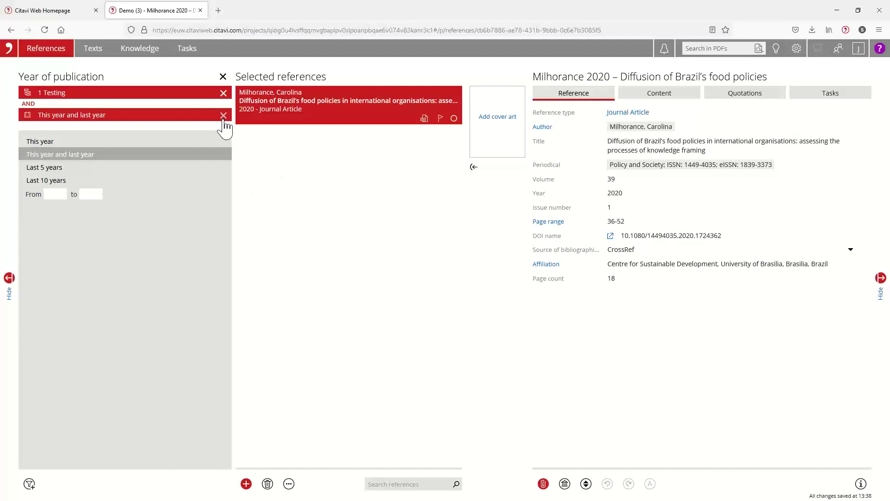
{"action": "left_click", "coordinate": [223, 116]}
{"action": "left_click", "coordinate": [223, 93]}
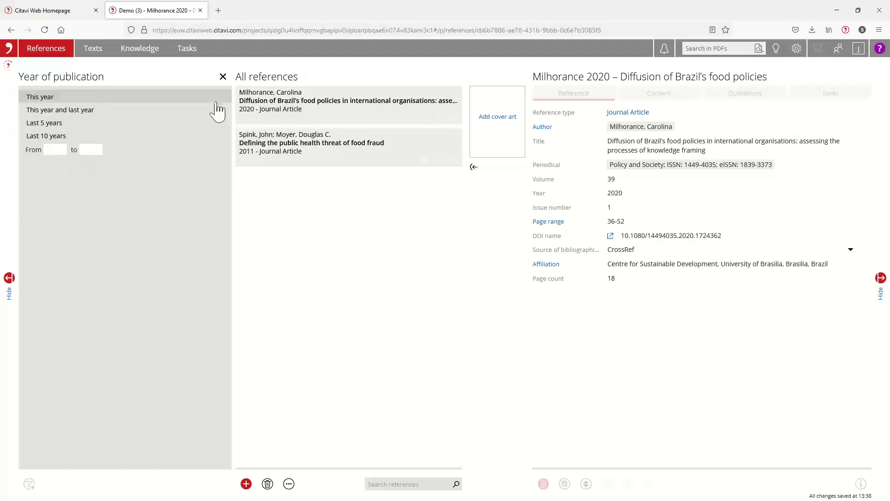
Step: Close the Year of publication options to return to the full filter list
{"action": "left_click", "coordinate": [223, 77]}
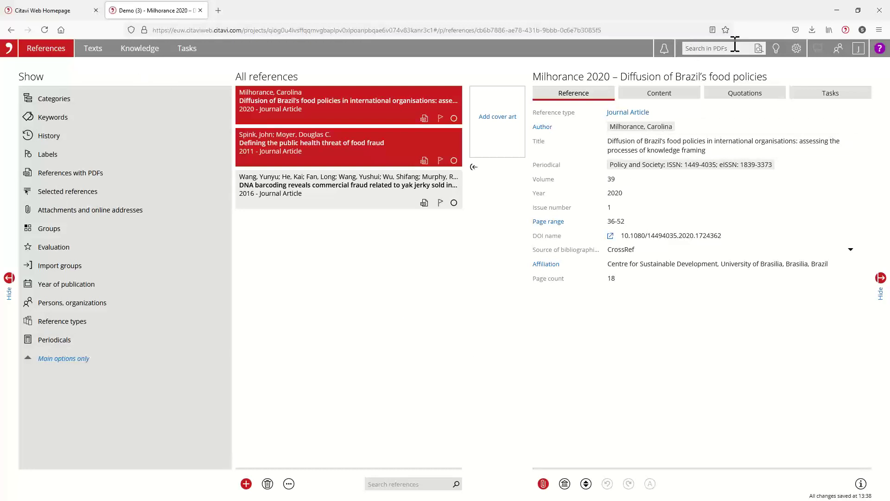
Step: Search all PDFs for 'Yak', step through its hits in the Wang 2016 PDF, and close the results
{"action": "left_click", "coordinate": [717, 48]}
{"action": "type", "text": "Yak"}
{"action": "key", "text": "Return"}
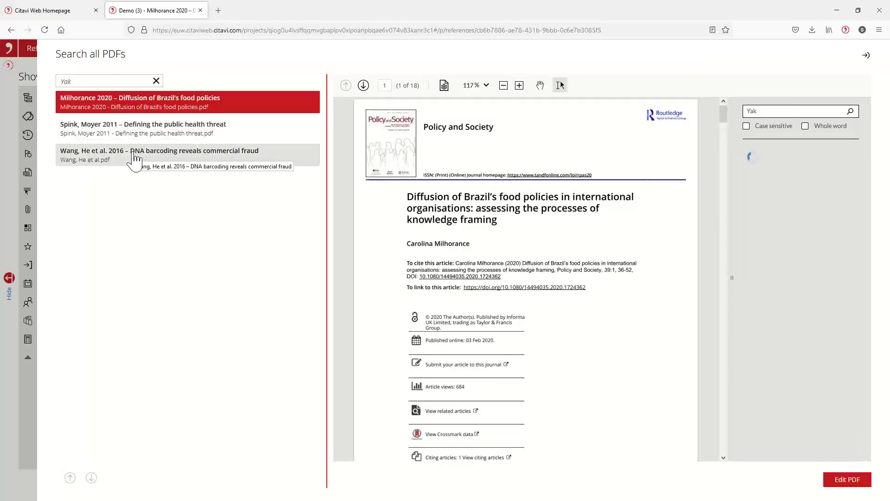
{"action": "left_click", "coordinate": [134, 160]}
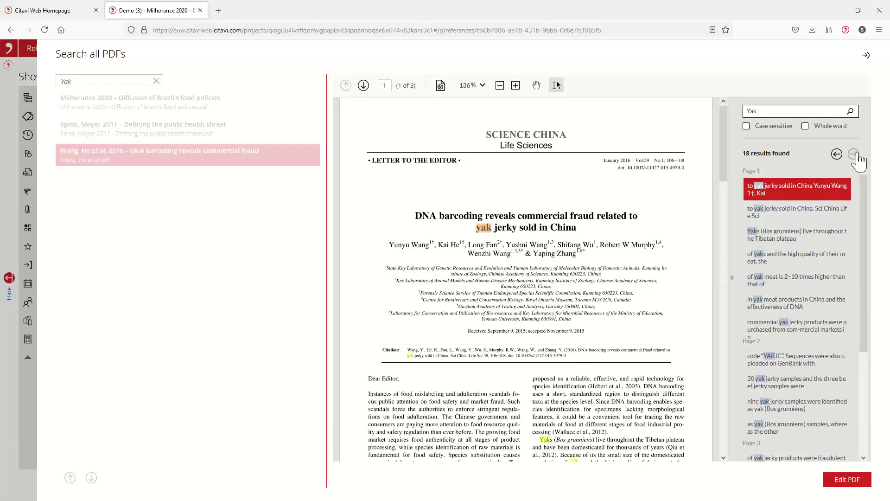
{"action": "left_click", "coordinate": [853, 154]}
{"action": "left_click", "coordinate": [854, 154]}
{"action": "left_click", "coordinate": [854, 154]}
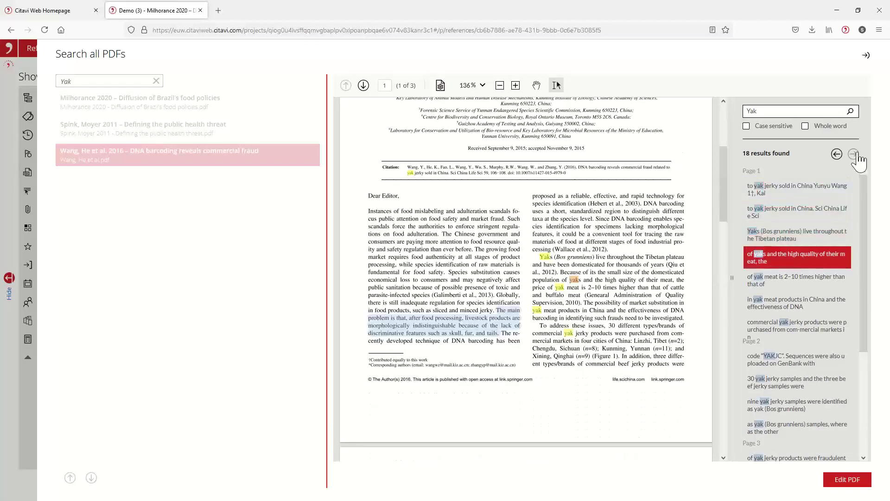
{"action": "left_click", "coordinate": [854, 154]}
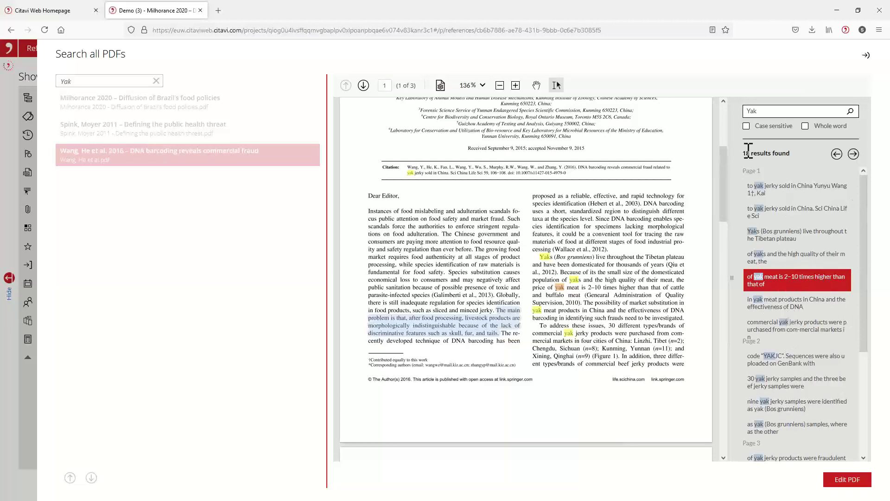
{"action": "left_click", "coordinate": [866, 55]}
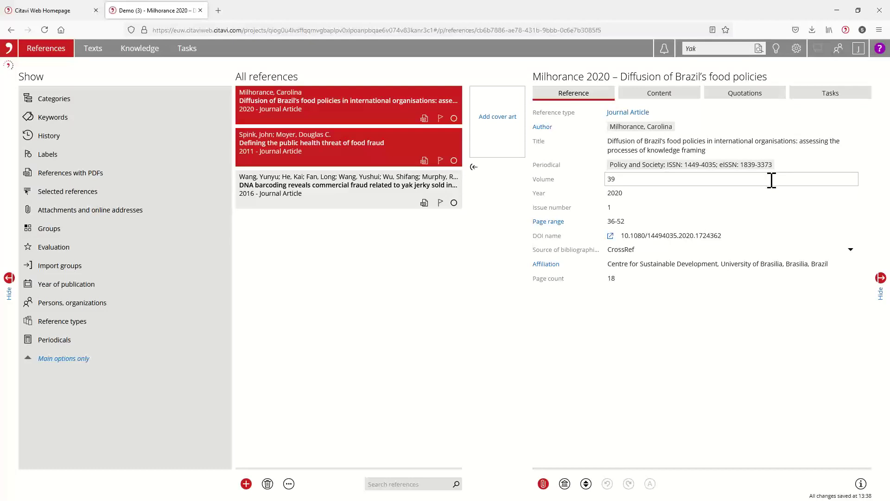
Step: Search the references for 'food policy', which returns no results
{"action": "left_click", "coordinate": [398, 484]}
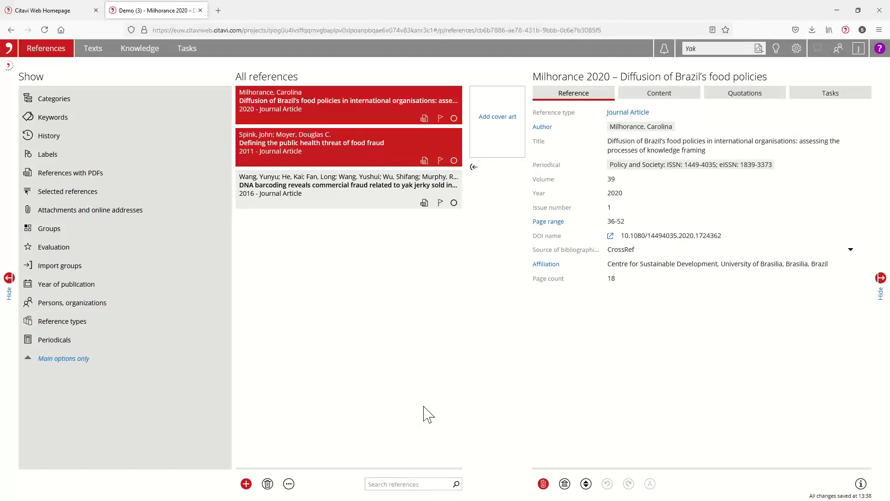
{"action": "type", "text": "\"food policy"}
{"action": "key", "text": "Return"}
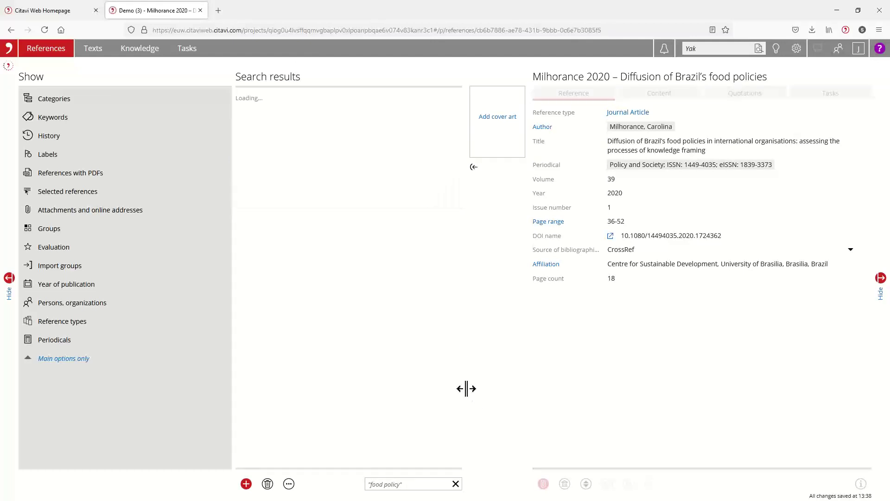
{"action": "key", "text": "Return"}
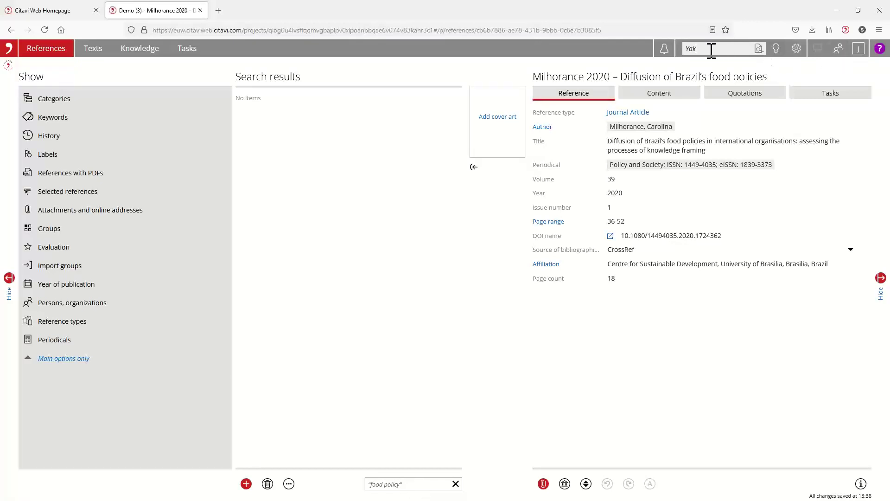
Step: Delete 'Yak' from the PDF search and clear the 'food policy' reference search
{"action": "left_click", "coordinate": [685, 49]}
{"action": "key", "text": "BackSpace"}
{"action": "left_click", "coordinate": [420, 484]}
{"action": "left_click_drag", "start_coordinate": [407, 483], "coordinate": [349, 463]}
{"action": "type", "text": "food po"}
{"action": "left_click", "coordinate": [456, 484]}
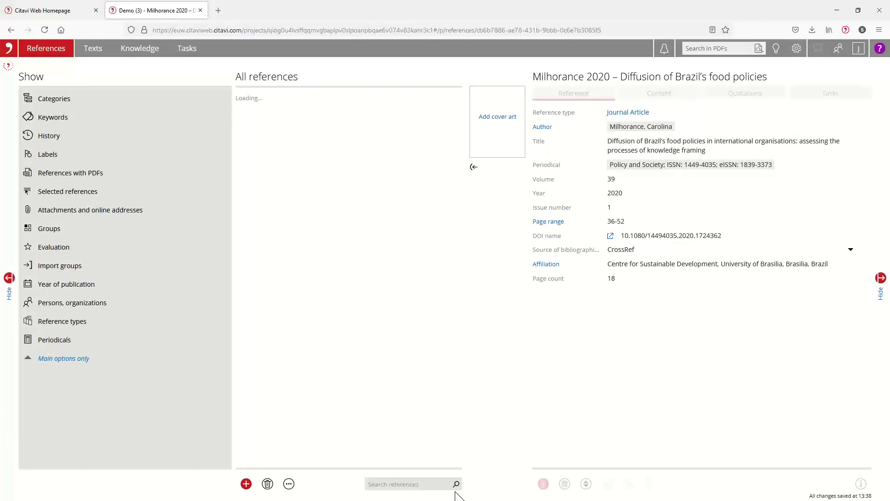
{"action": "left_click", "coordinate": [374, 483]}
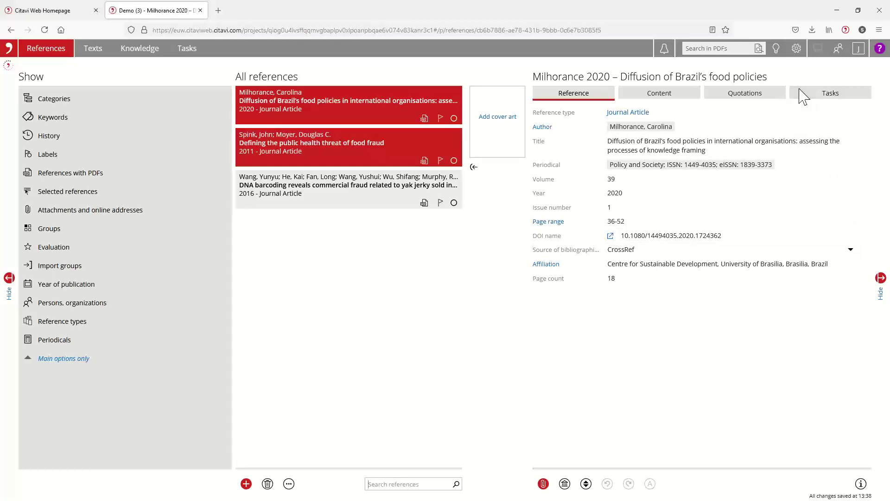
{"action": "left_click", "coordinate": [670, 47]}
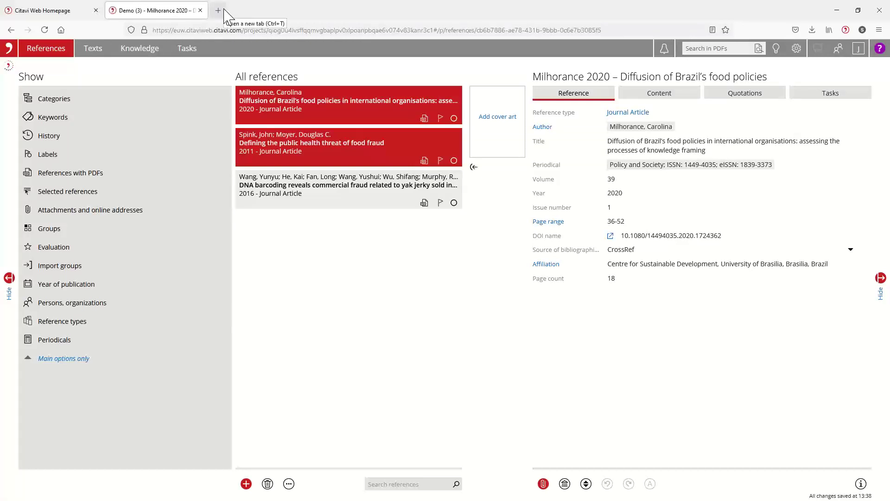
Step: Load citavi.com in a new tab and go to Resources > Support
{"action": "left_click", "coordinate": [224, 9]}
{"action": "type", "text": "citavi"}
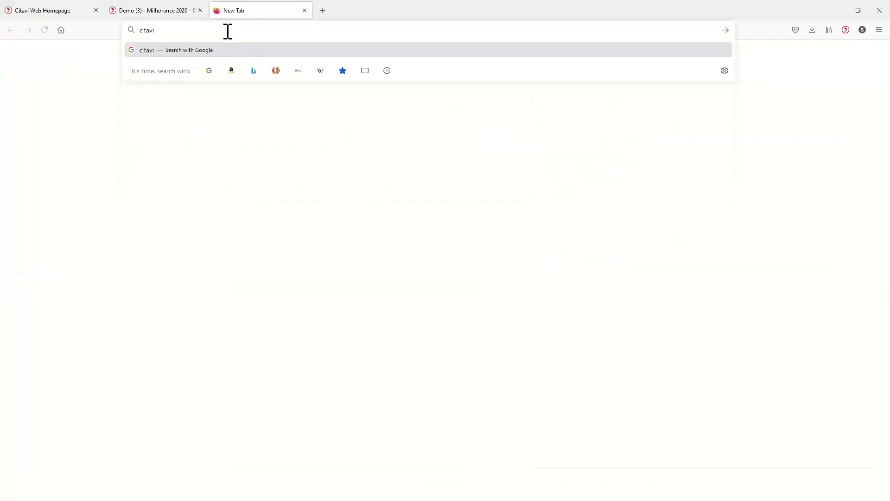
{"action": "type", "text": ".com"}
{"action": "key", "text": "Return"}
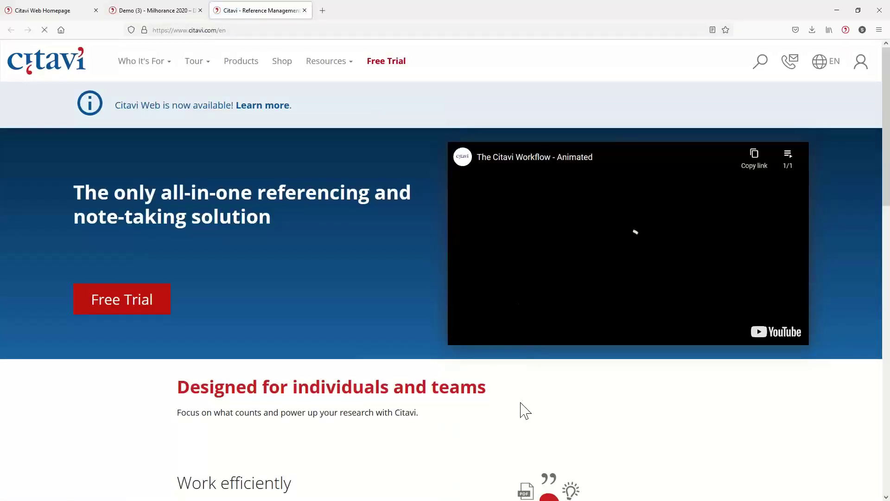
{"action": "scroll", "coordinate": [525, 410], "scroll_direction": "down", "scroll_amount": 4}
{"action": "scroll", "coordinate": [343, 261], "scroll_direction": "up", "scroll_amount": 4}
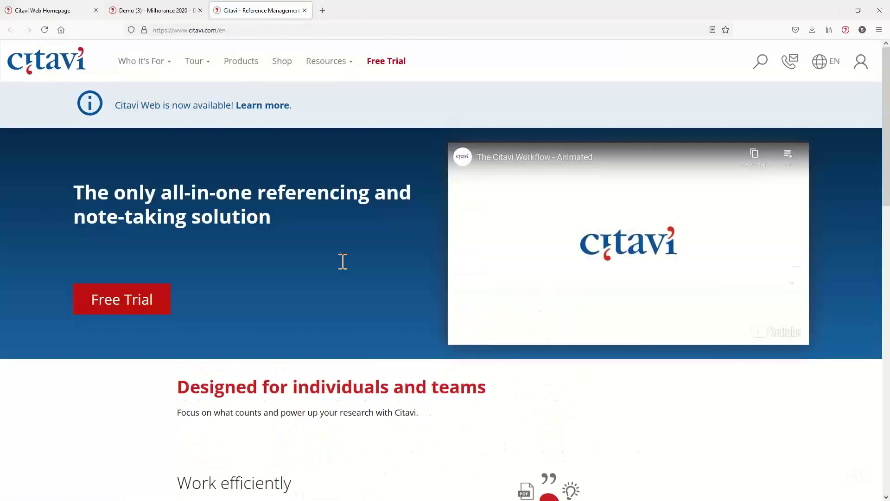
{"action": "left_click", "coordinate": [151, 70]}
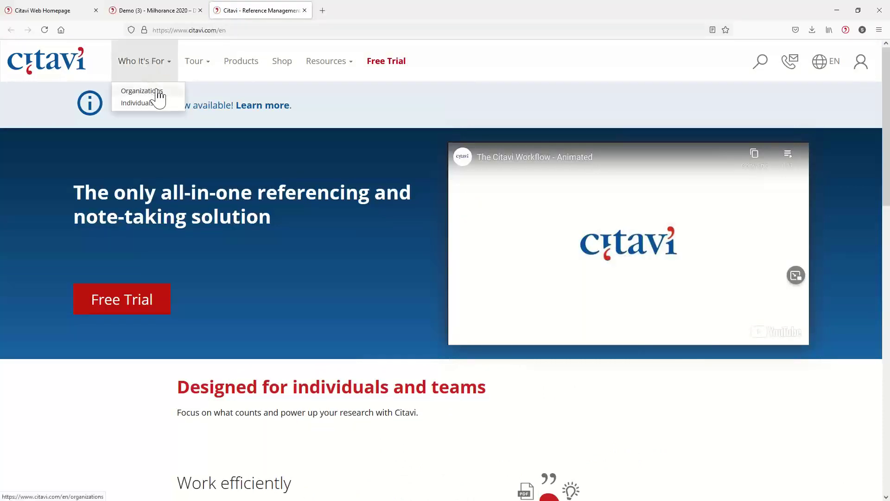
{"action": "left_click", "coordinate": [317, 65]}
{"action": "left_click", "coordinate": [315, 91]}
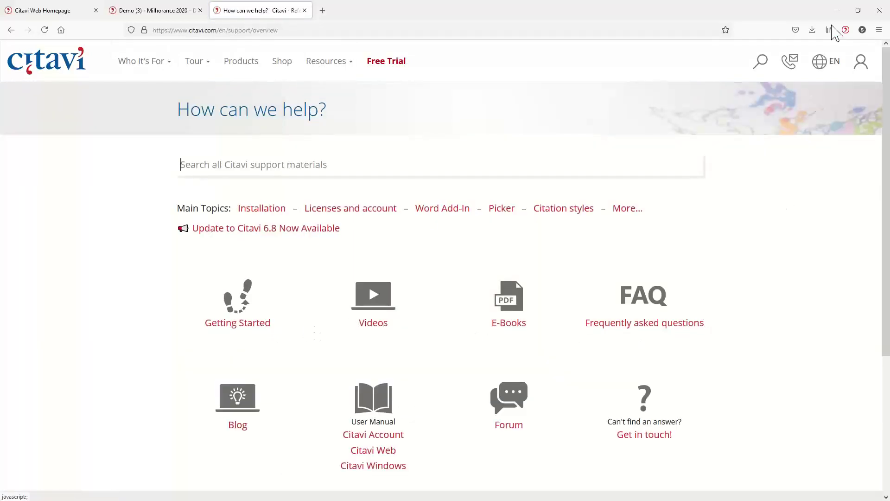
Step: Use Citavi Picker to add the support page as a reference to the Demo (3) project in Citavi Web
{"action": "left_click", "coordinate": [845, 30]}
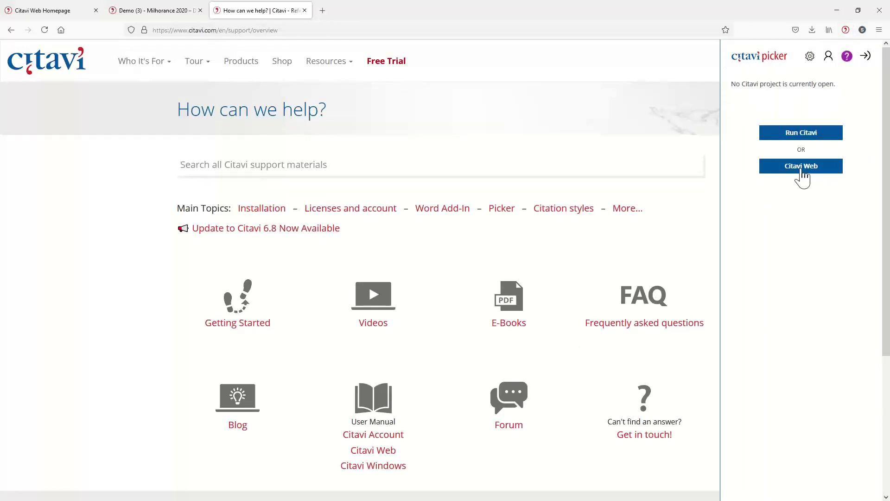
{"action": "left_click", "coordinate": [803, 179]}
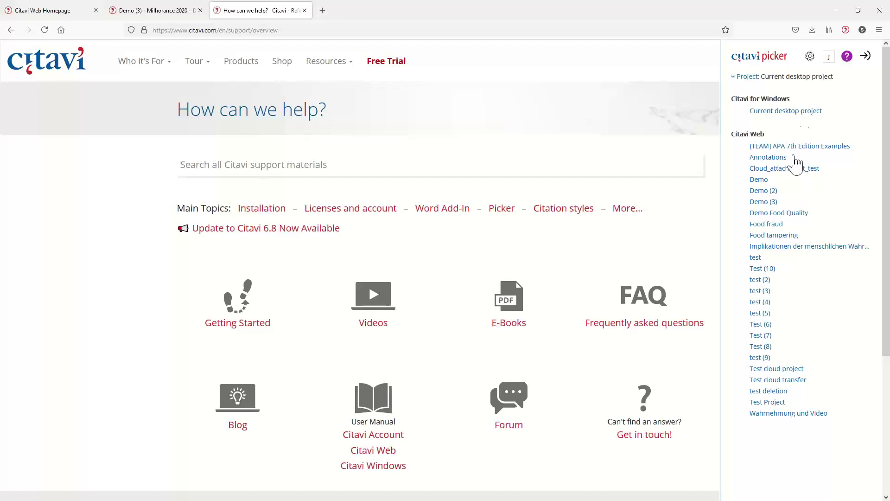
{"action": "left_click", "coordinate": [764, 201]}
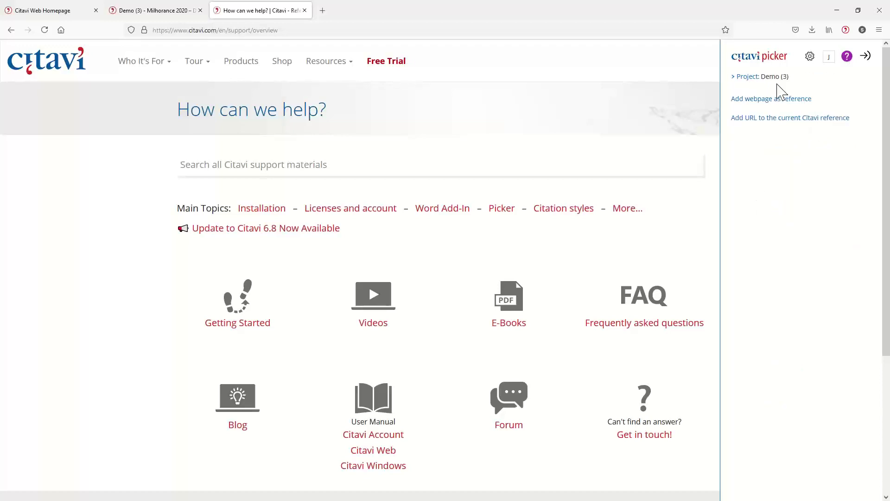
{"action": "left_click", "coordinate": [775, 100]}
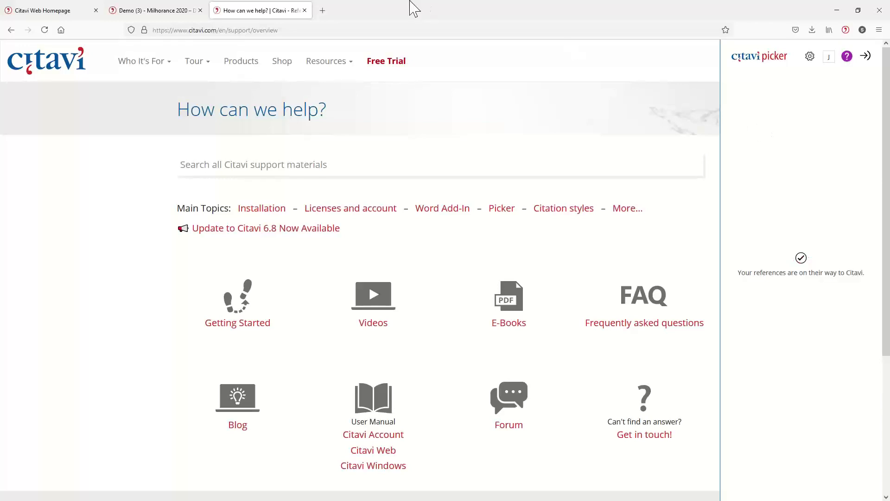
Step: In the Demo (3) tab, open the new 'How can we help?' internet document dated 6/21/2021
{"action": "left_click", "coordinate": [125, 15]}
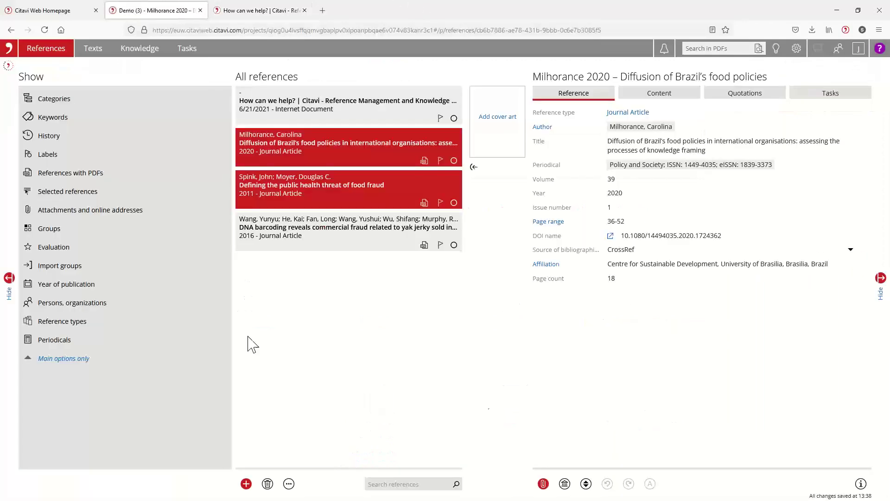
{"action": "left_click", "coordinate": [316, 109]}
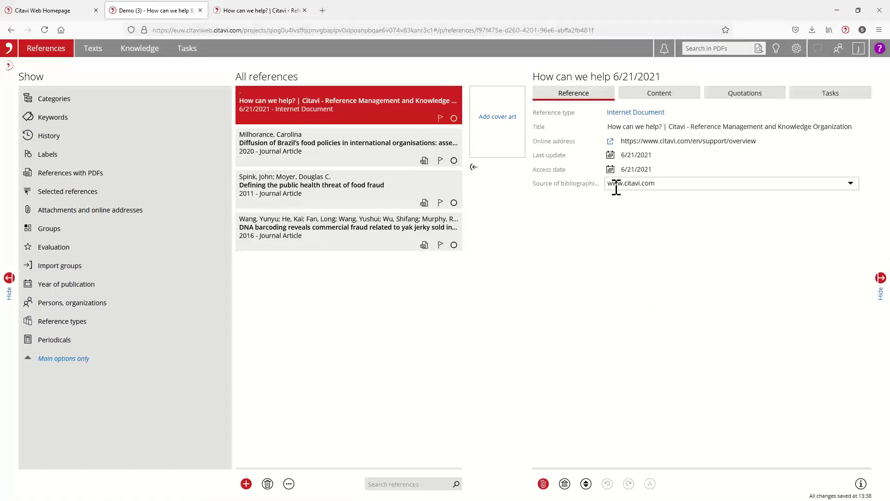
{"action": "left_click", "coordinate": [327, 141]}
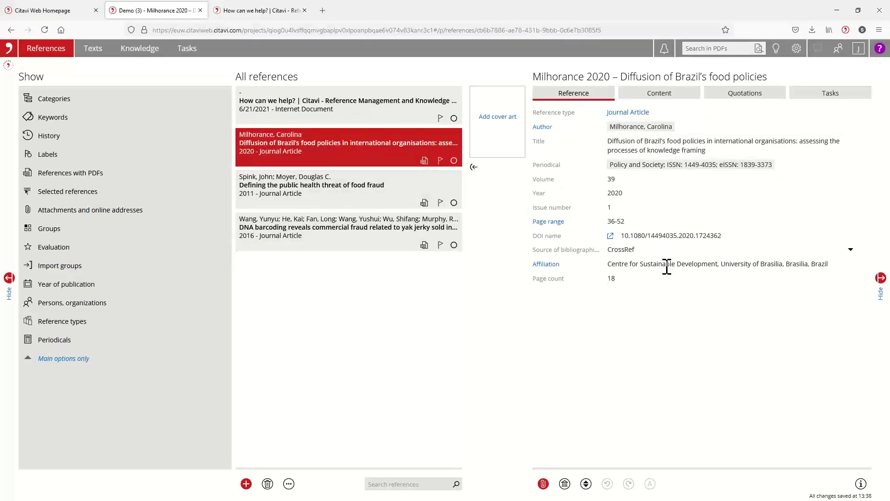
{"action": "left_click", "coordinate": [317, 103]}
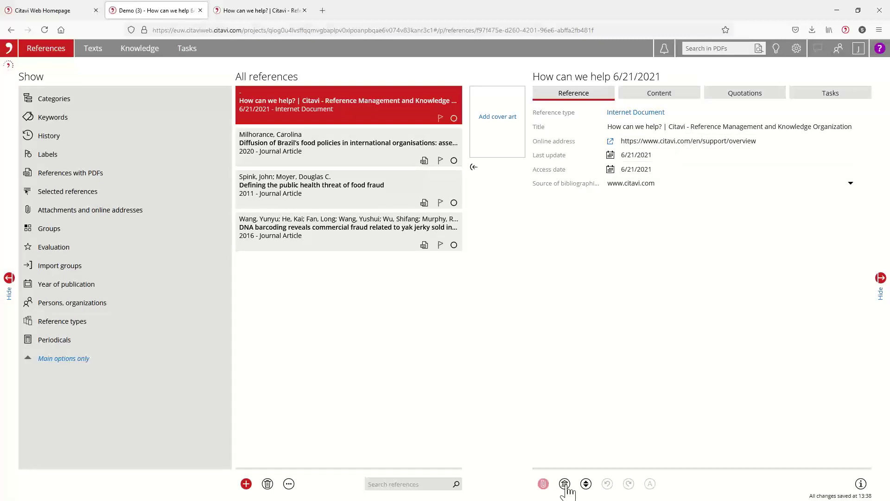
Step: Set the support-page reference's Organization to QSR International and its Year to 2021
{"action": "left_click", "coordinate": [586, 485]}
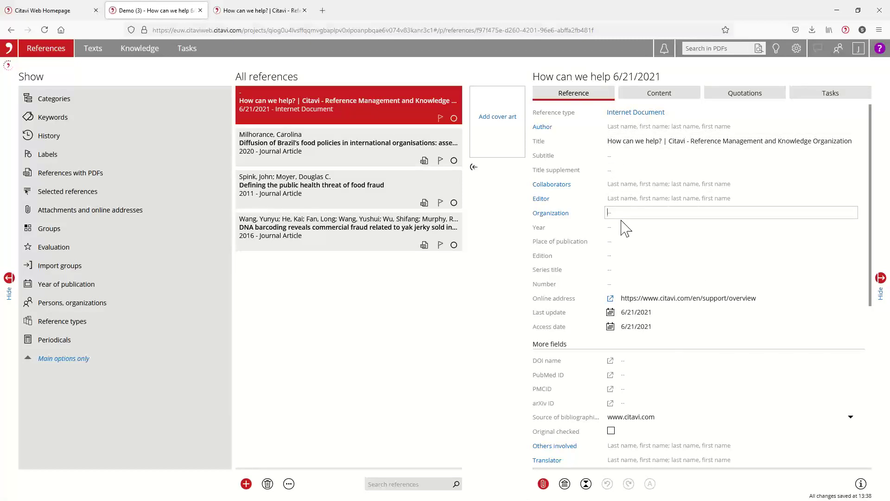
{"action": "type", "text": "QSR International"}
{"action": "left_click", "coordinate": [709, 228]}
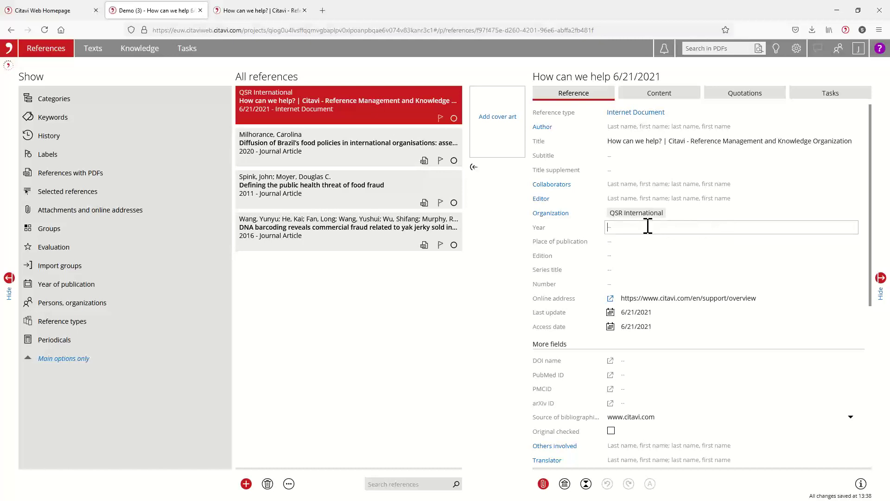
{"action": "type", "text": "2021"}
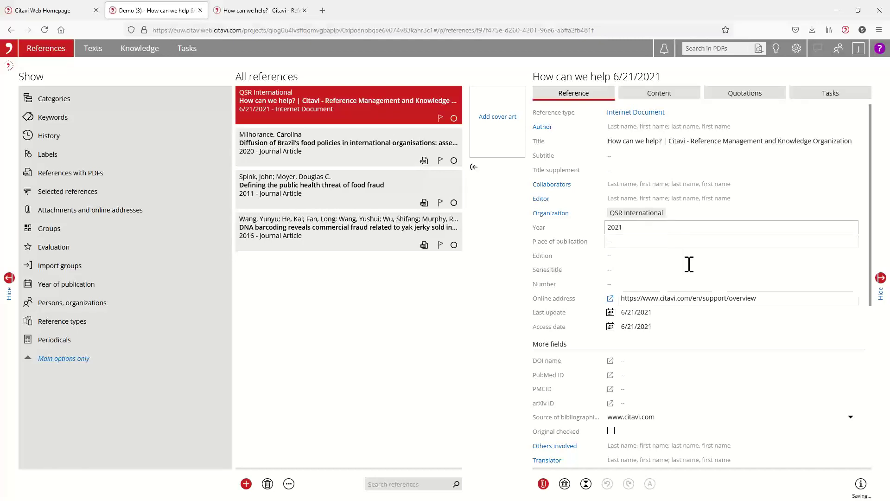
{"action": "left_click", "coordinate": [652, 244]}
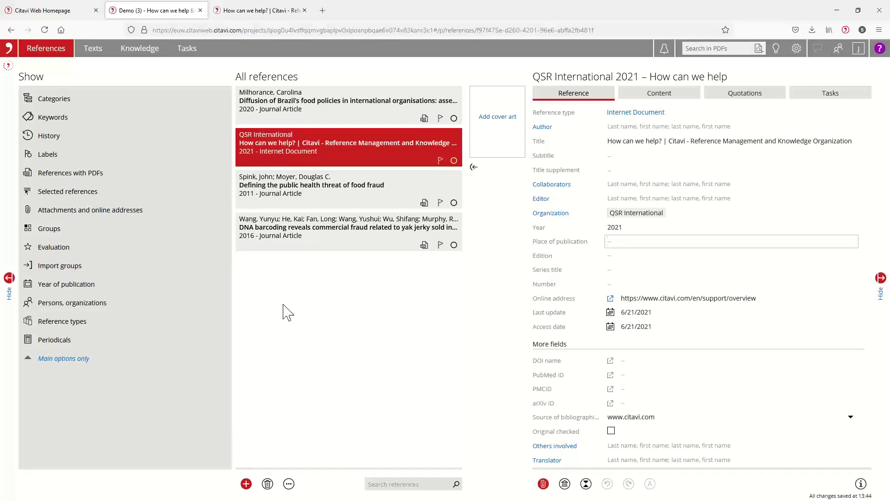
{"action": "left_click", "coordinate": [92, 49]}
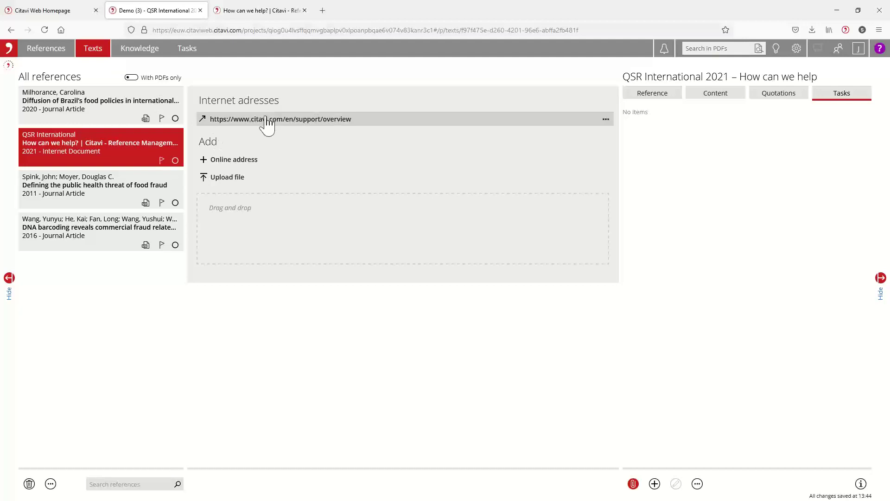
{"action": "left_click", "coordinate": [606, 119]}
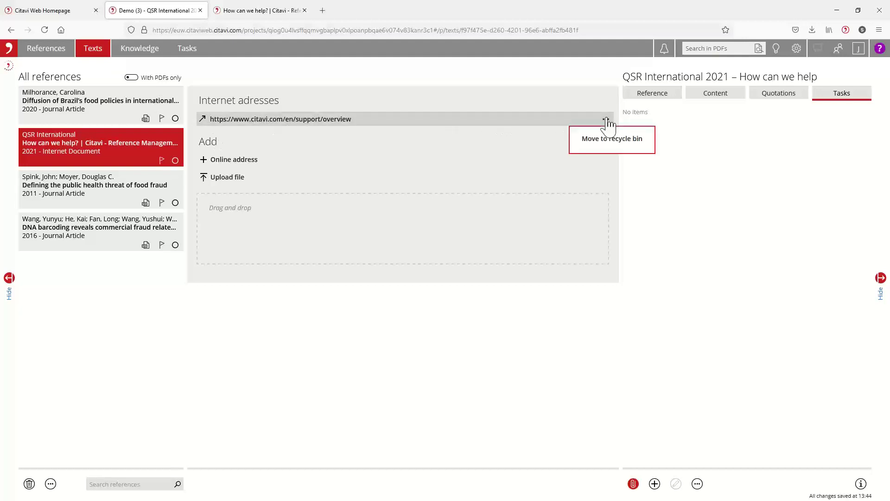
{"action": "left_click", "coordinate": [269, 363]}
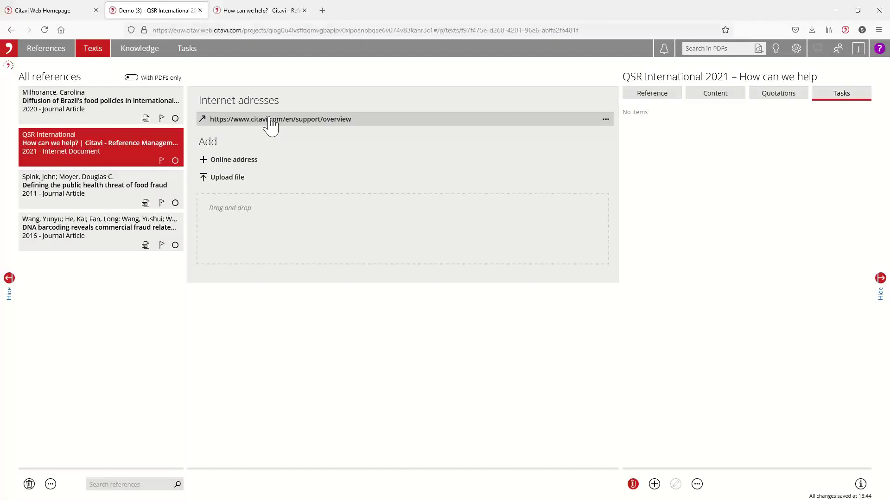
{"action": "left_click", "coordinate": [49, 50]}
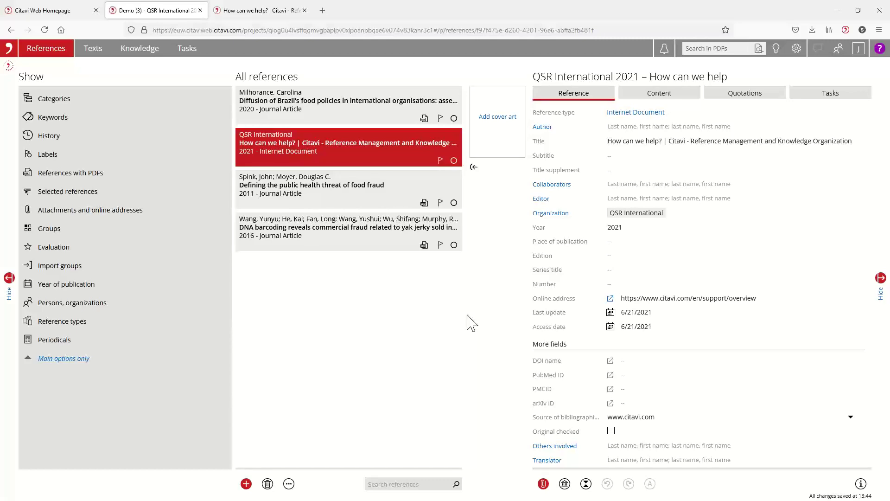
Step: Browse from the Citavi homepage to the Try Citavi For Free page, then return to the homepage tab
{"action": "left_click", "coordinate": [66, 13]}
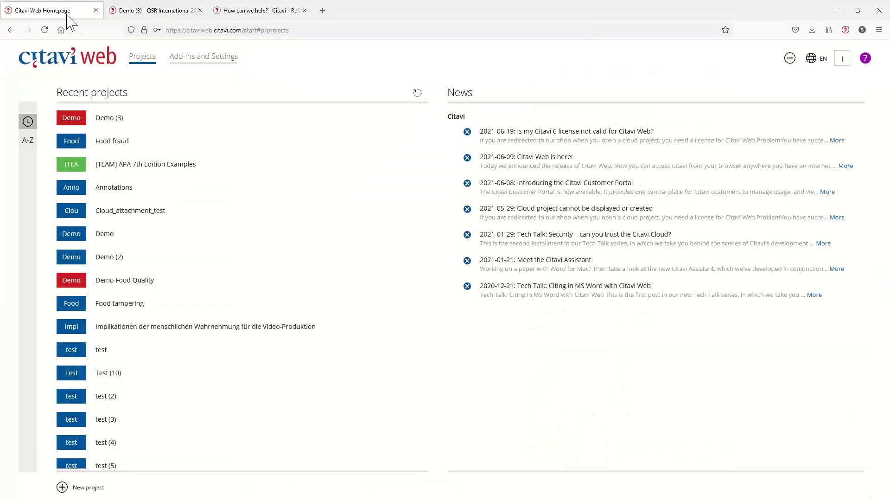
{"action": "left_click", "coordinate": [287, 13]}
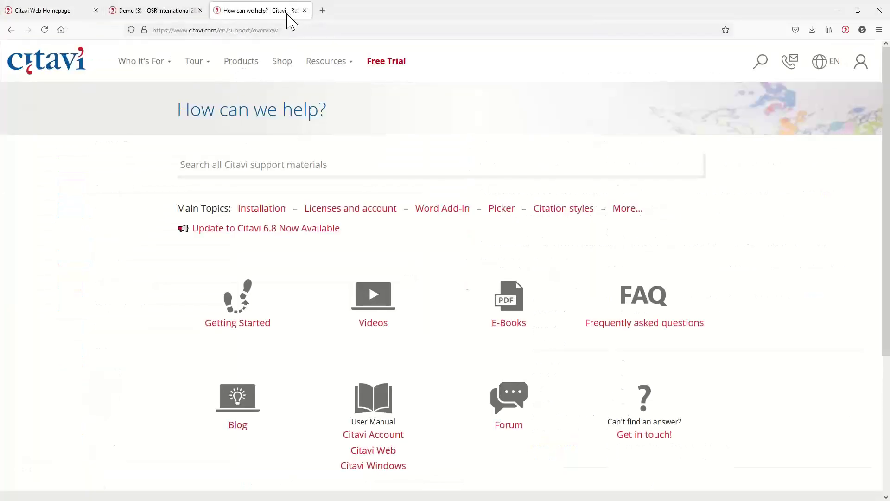
{"action": "left_click", "coordinate": [69, 67]}
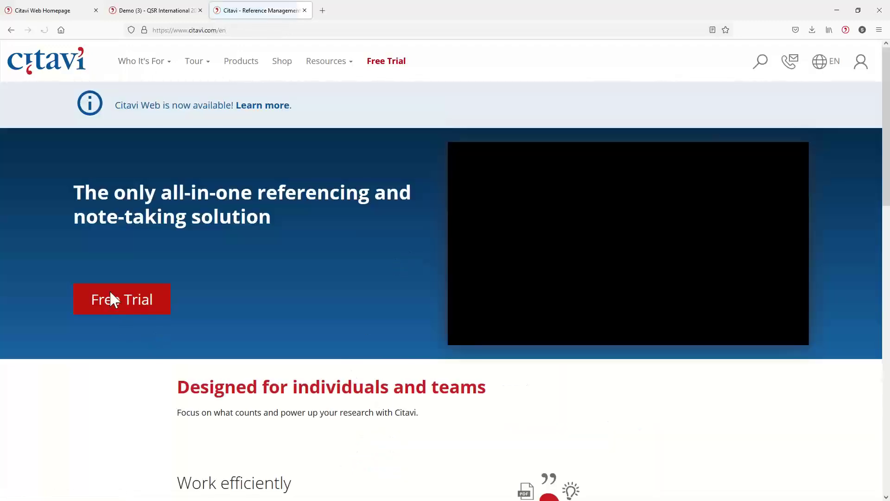
{"action": "left_click", "coordinate": [115, 301]}
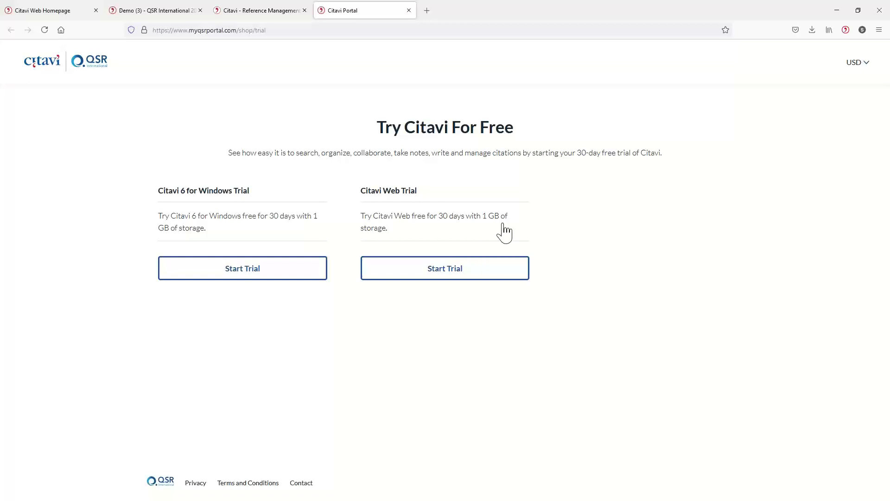
{"action": "left_click", "coordinate": [265, 14]}
Step: Switch to the Demo (3) - QSR International references tab and minimize Firefox
{"action": "left_click", "coordinate": [192, 14]}
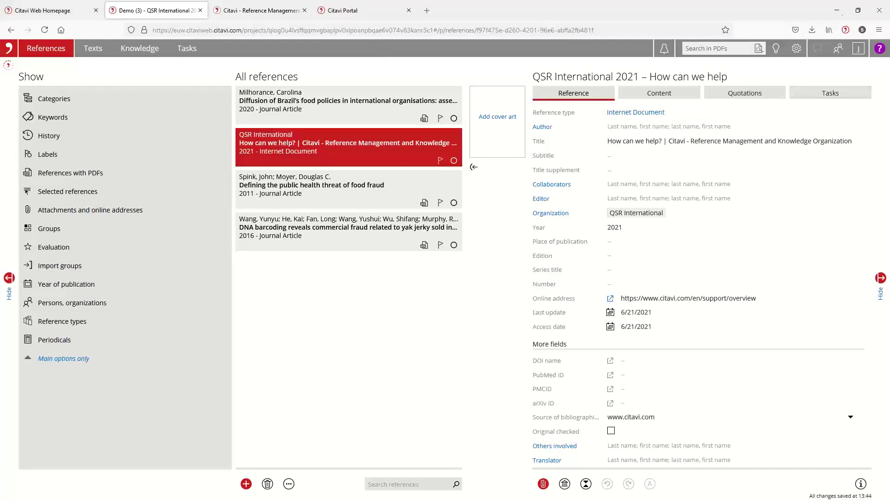
{"action": "left_click", "coordinate": [837, 10]}
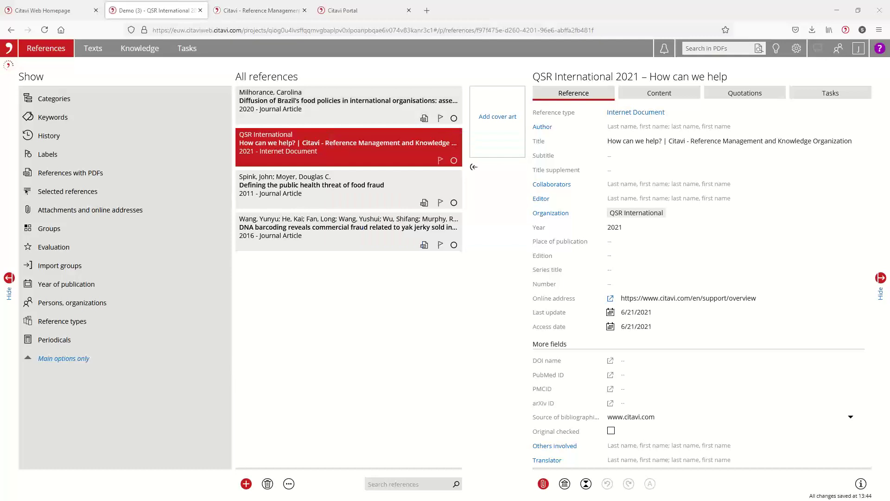
Step: Bring the Thesis.docx Word window to full screen and place the cursor after the paragraph
{"action": "left_click_drag", "start_coordinate": [661, 8], "coordinate": [566, 10]}
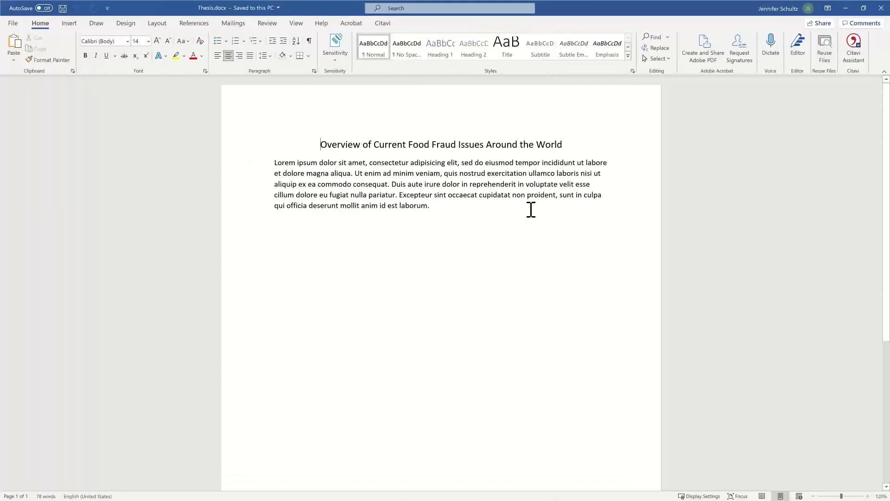
{"action": "left_click", "coordinate": [439, 208]}
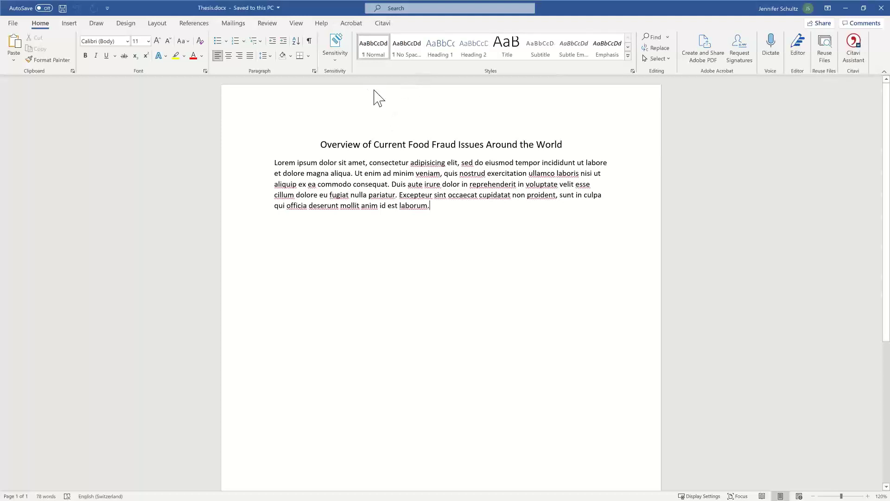
{"action": "left_click", "coordinate": [74, 23]}
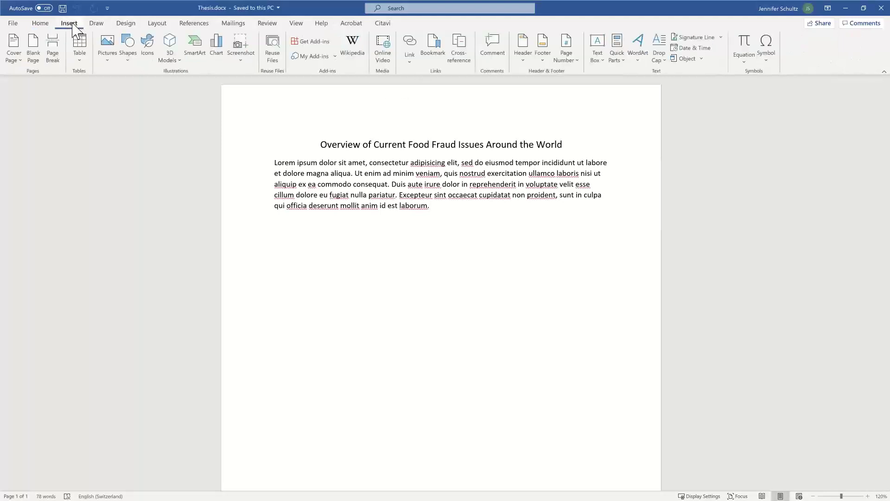
{"action": "left_click", "coordinate": [317, 45]}
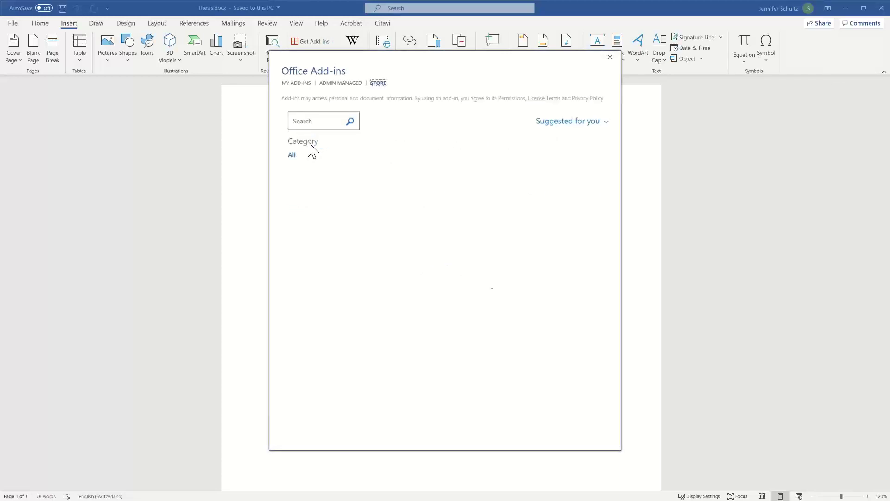
{"action": "left_click", "coordinate": [313, 121]}
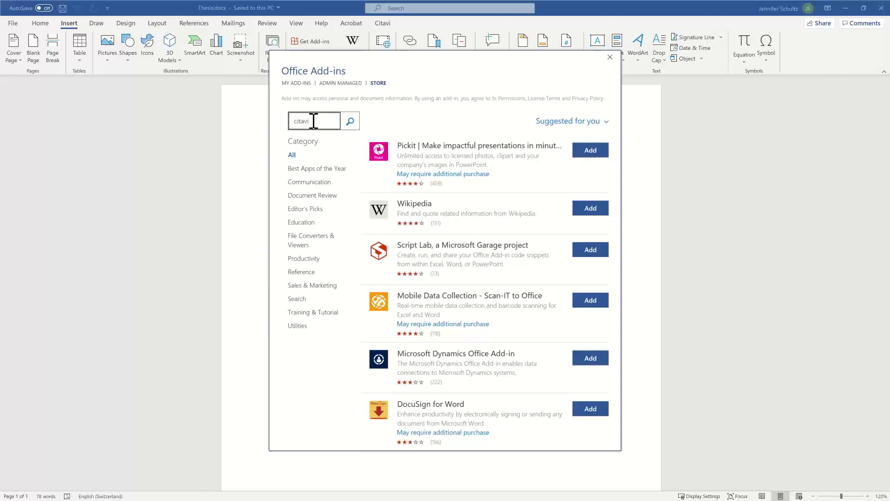
{"action": "key", "text": "Return"}
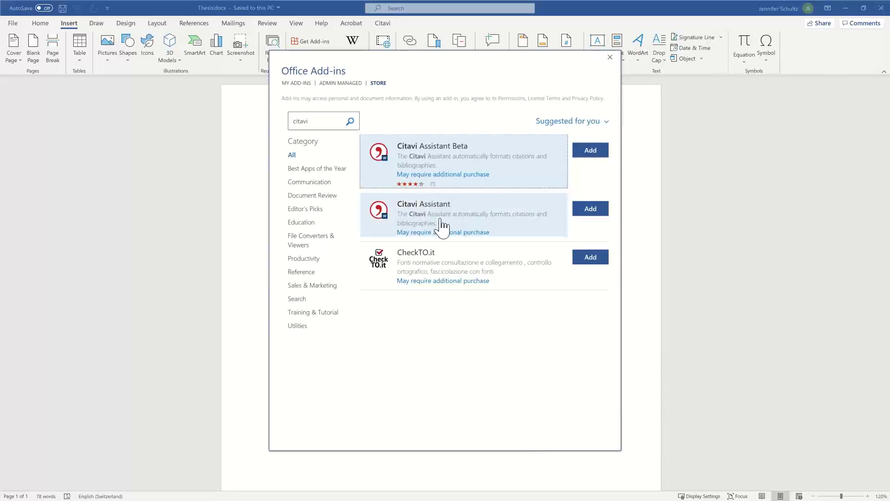
{"action": "left_click", "coordinate": [610, 57]}
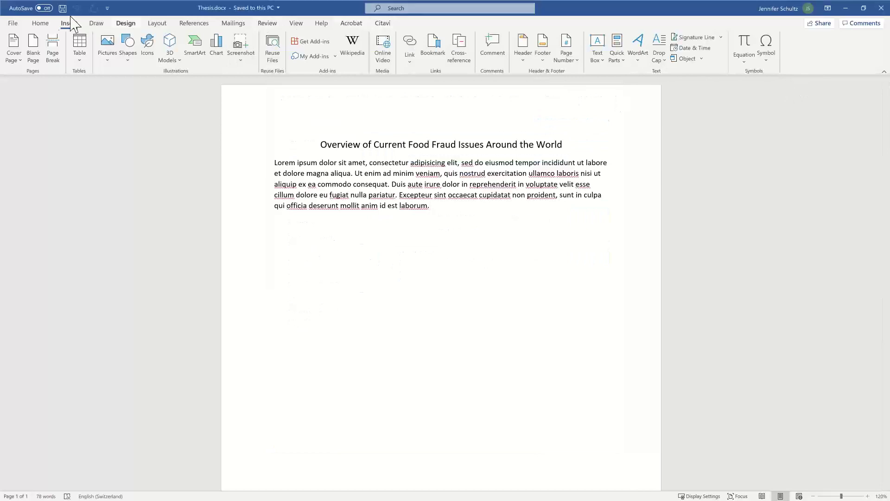
Step: Open the Citavi Assistant Beta pane from Home and remove the Beta add-in from Word
{"action": "left_click", "coordinate": [40, 24]}
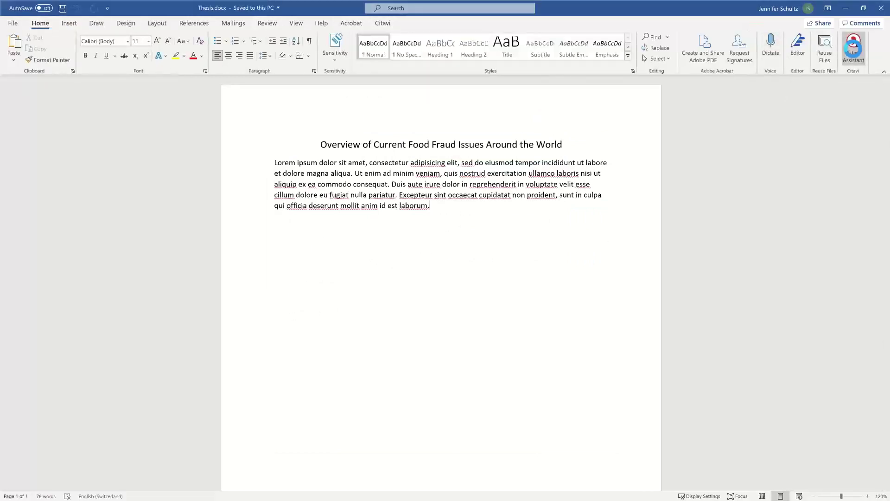
{"action": "left_click", "coordinate": [853, 48]}
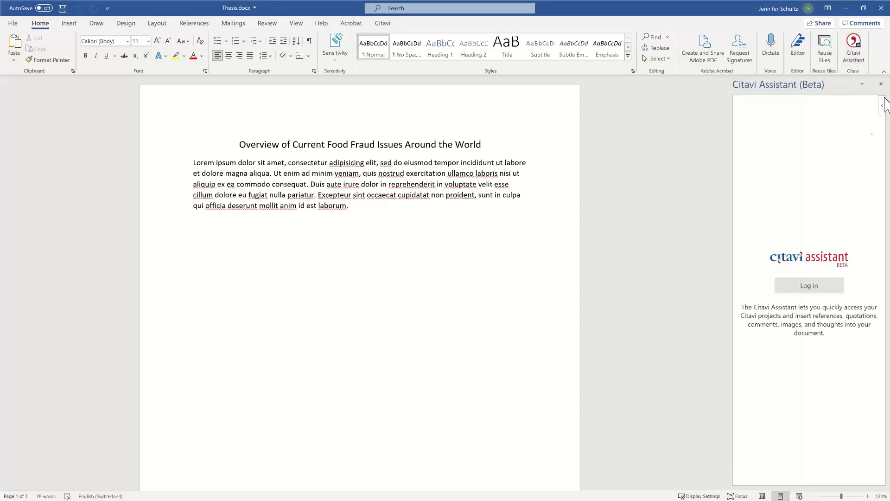
{"action": "right_click", "coordinate": [860, 67]}
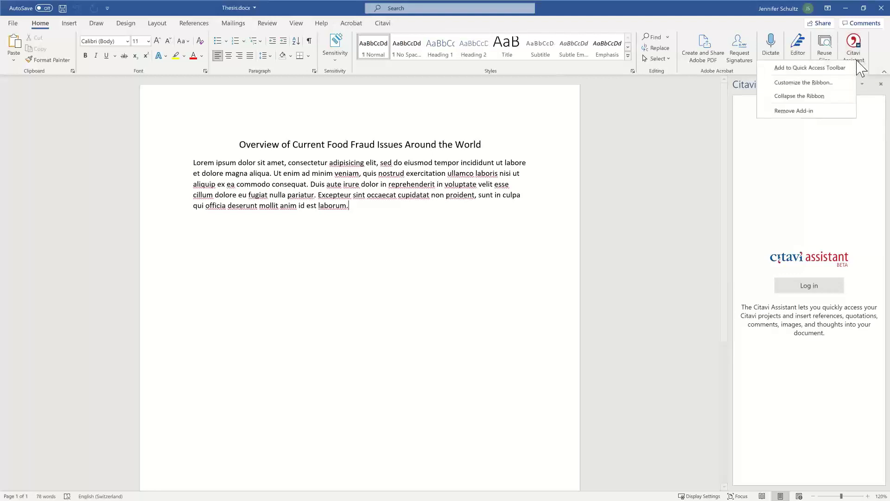
{"action": "left_click", "coordinate": [809, 111]}
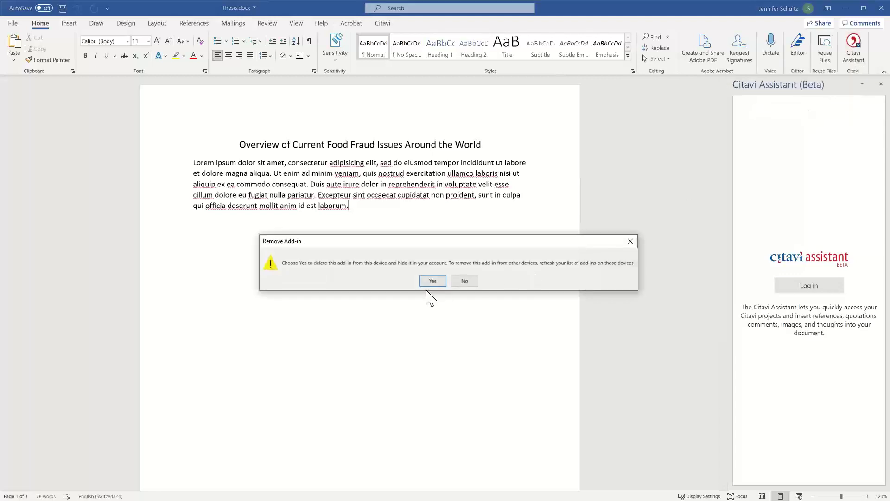
{"action": "left_click", "coordinate": [431, 281]}
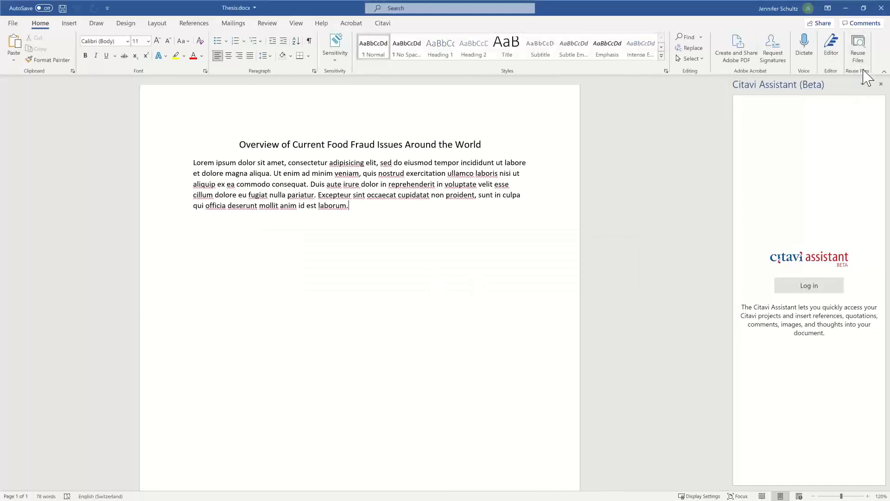
{"action": "left_click", "coordinate": [380, 25]}
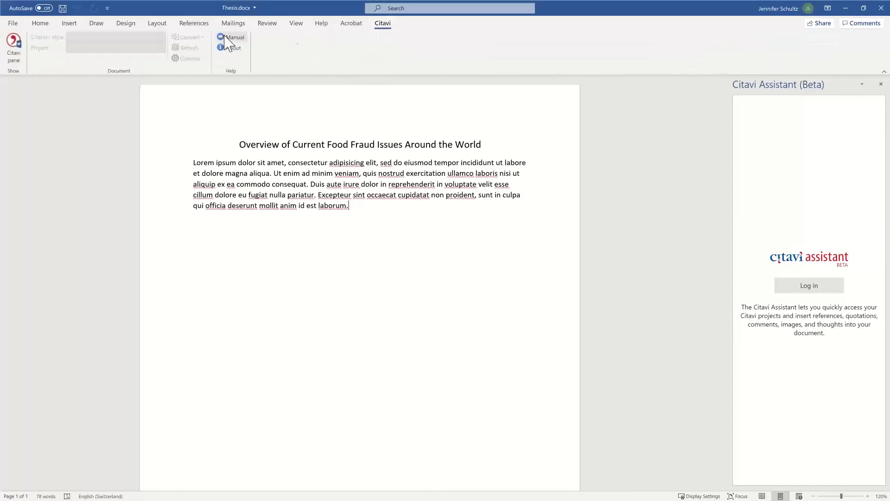
Step: Search the Office Add-ins store for 'citavi' and add Citavi Assistant, accepting its license terms
{"action": "left_click", "coordinate": [72, 24]}
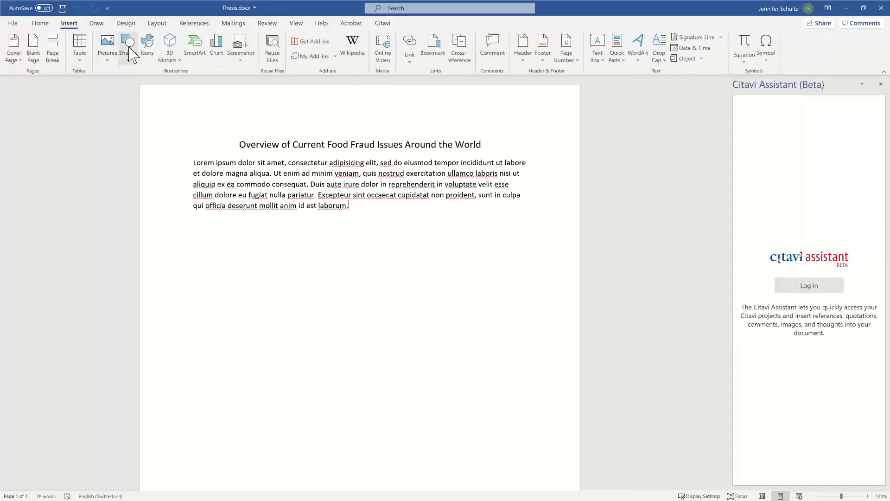
{"action": "left_click", "coordinate": [311, 41]}
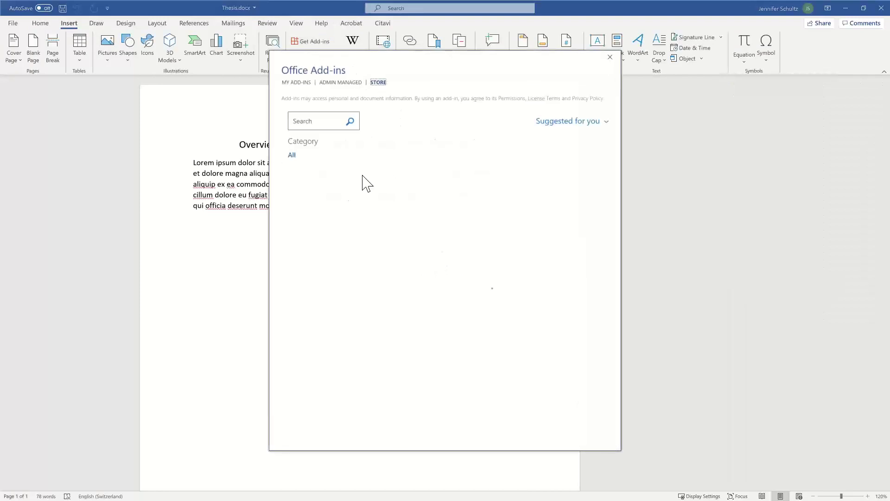
{"action": "left_click", "coordinate": [312, 120]}
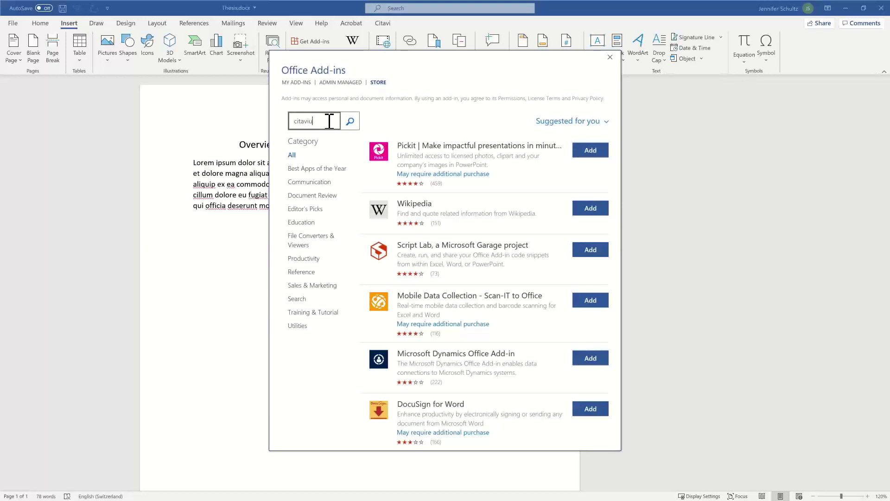
{"action": "type", "text": "citaviu"}
{"action": "key", "text": "BackSpace"}
{"action": "key", "text": "Return"}
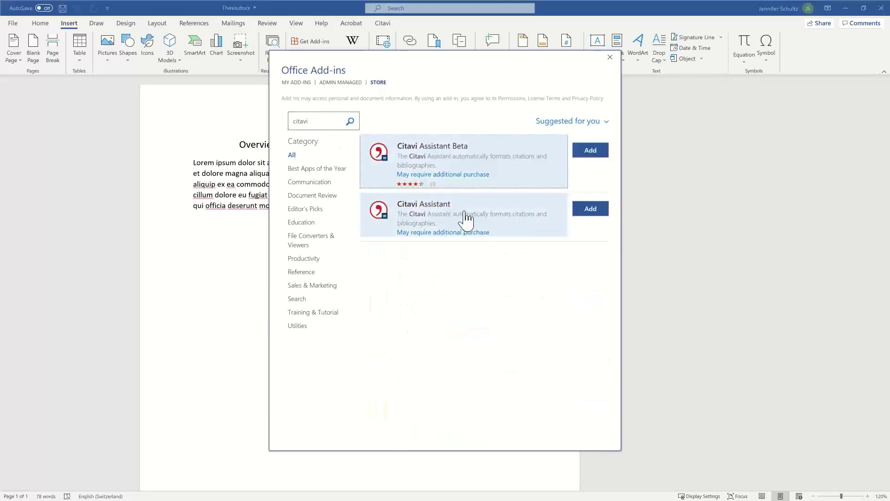
{"action": "left_click", "coordinate": [489, 223]}
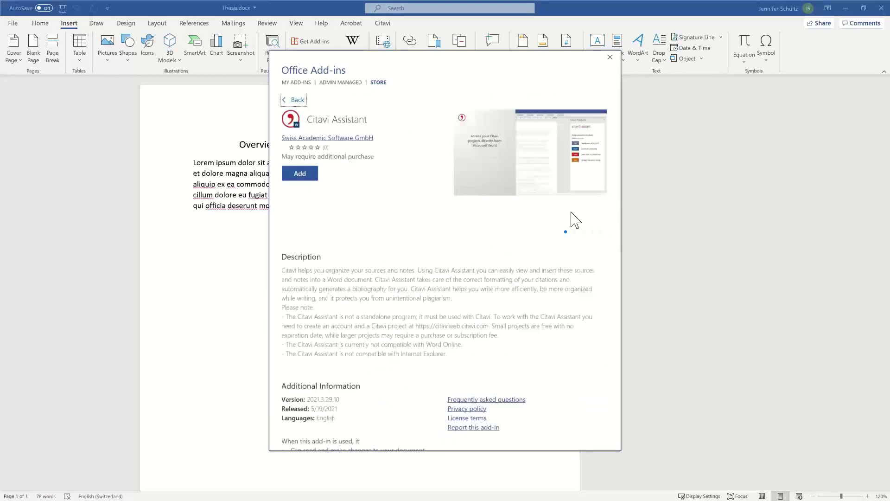
{"action": "left_click", "coordinate": [294, 175]}
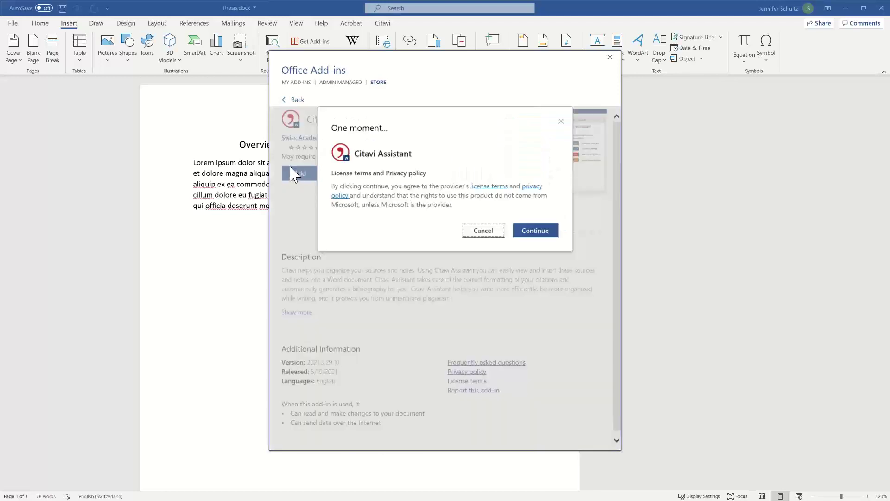
{"action": "left_click", "coordinate": [535, 232]}
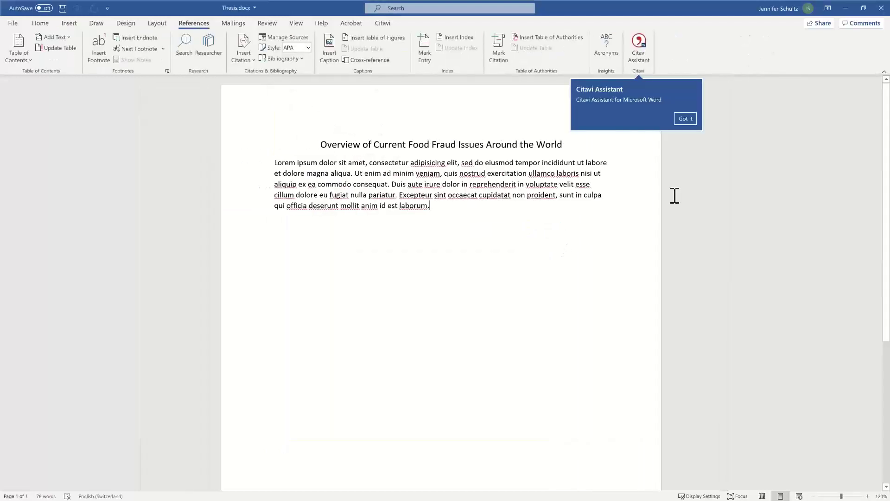
Step: Open the Citavi Assistant pane and log in with the account e-mail and password, keeping me logged in
{"action": "left_click", "coordinate": [685, 119]}
{"action": "left_click", "coordinate": [640, 46]}
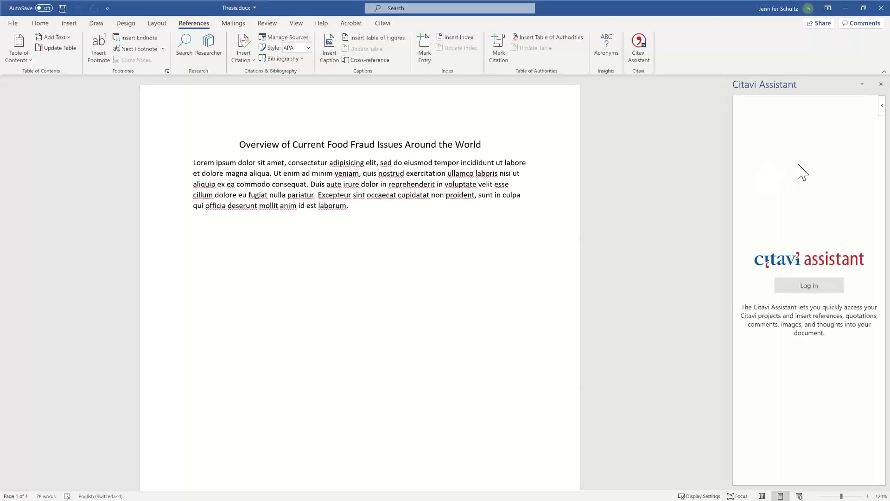
{"action": "left_click", "coordinate": [809, 294]}
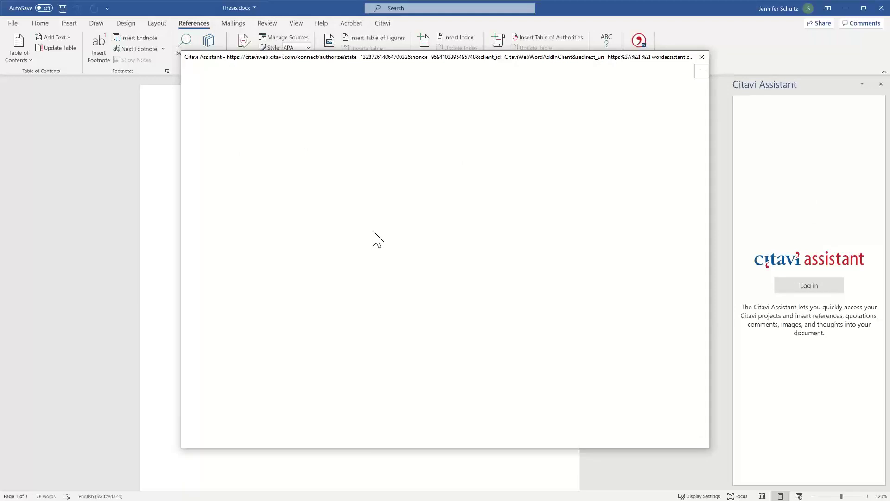
{"action": "left_click", "coordinate": [350, 224]}
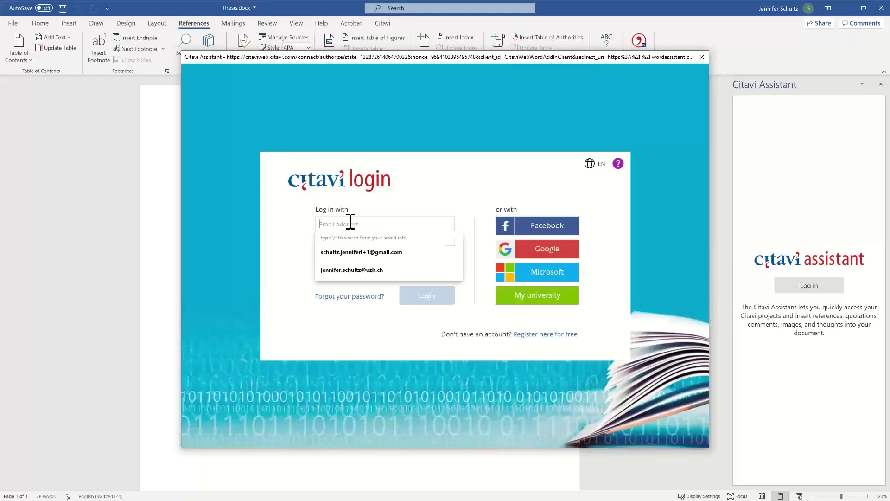
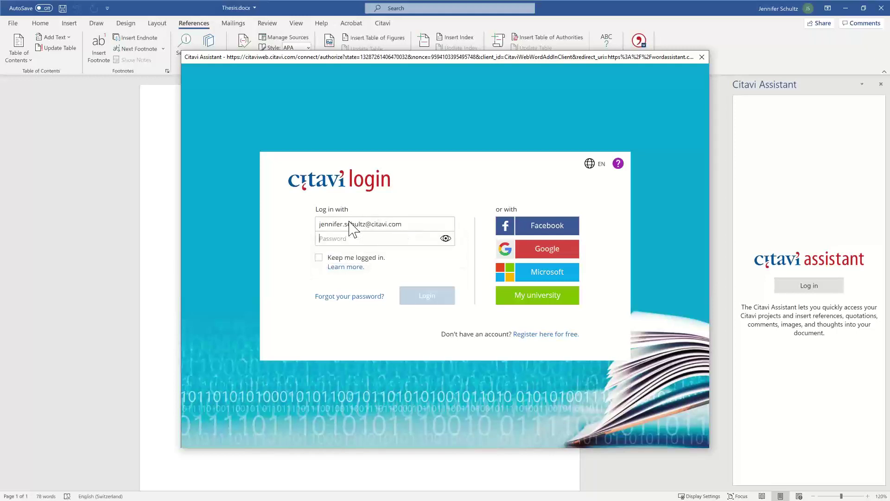
{"action": "type", "text": "••••••"}
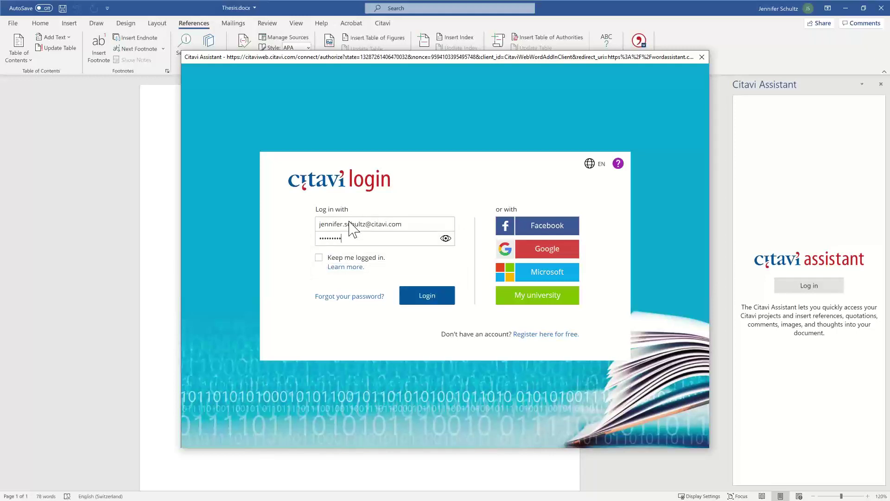
{"action": "left_click", "coordinate": [319, 258]}
{"action": "left_click", "coordinate": [441, 299]}
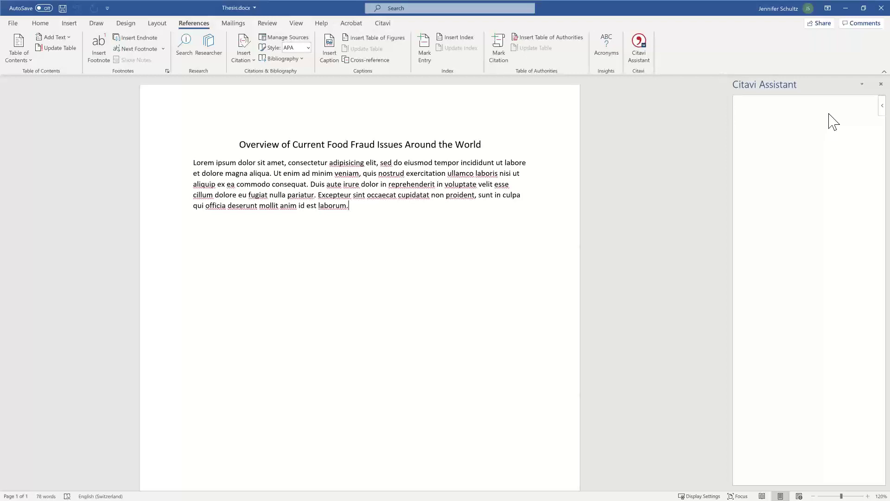
Step: Reload the Citavi Assistant pane from its options menu
{"action": "left_click", "coordinate": [883, 112]}
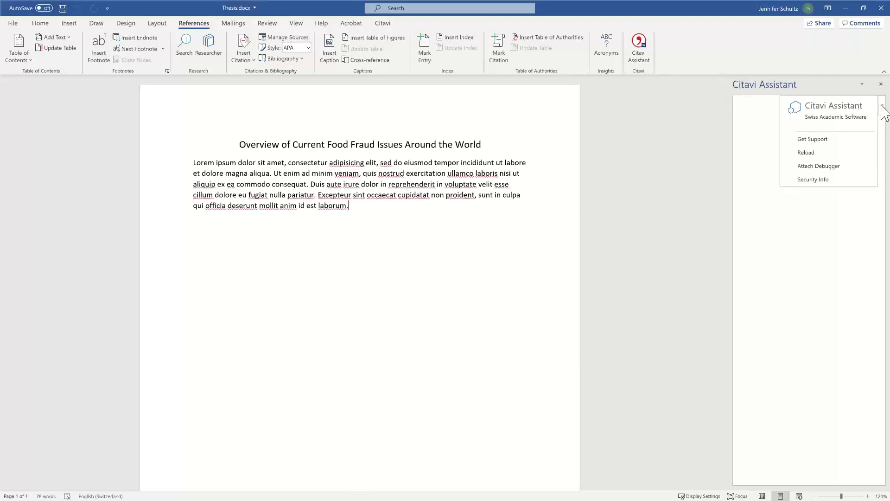
{"action": "left_click", "coordinate": [752, 156]}
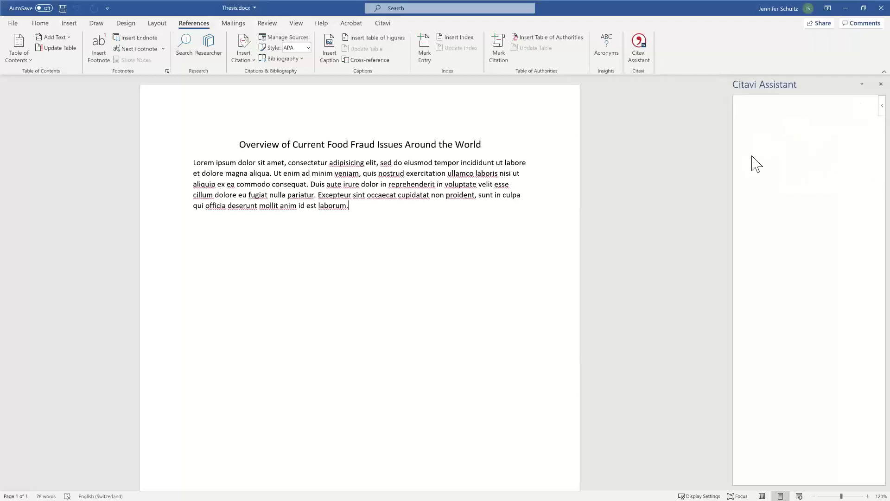
{"action": "left_click", "coordinate": [883, 110]}
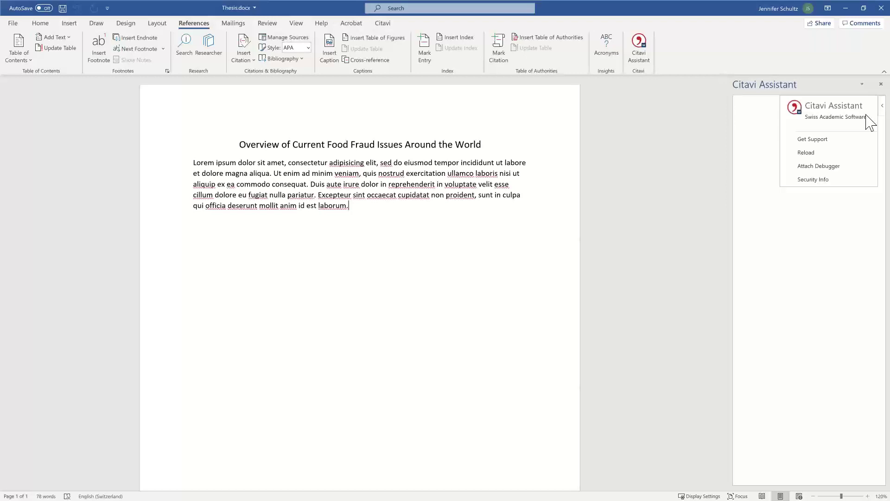
{"action": "left_click", "coordinate": [805, 153]}
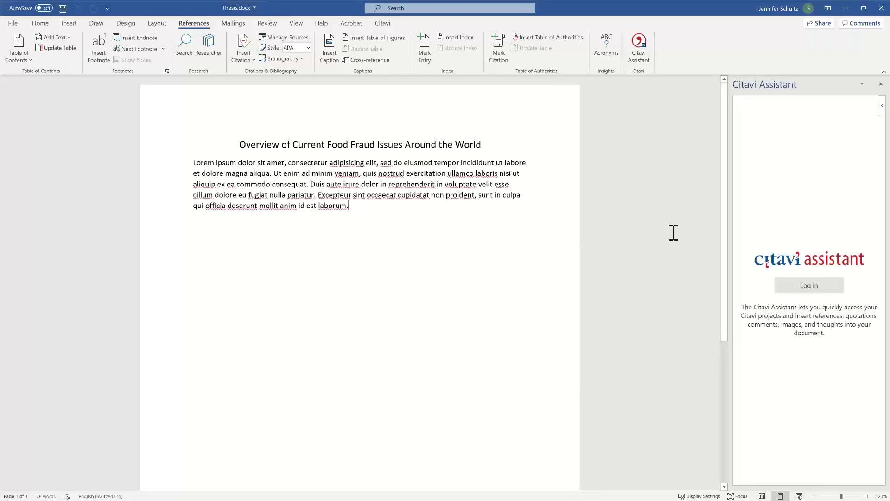
Step: Retry the Citavi Assistant login twice, then close the Thesis.docx window
{"action": "left_click", "coordinate": [807, 290]}
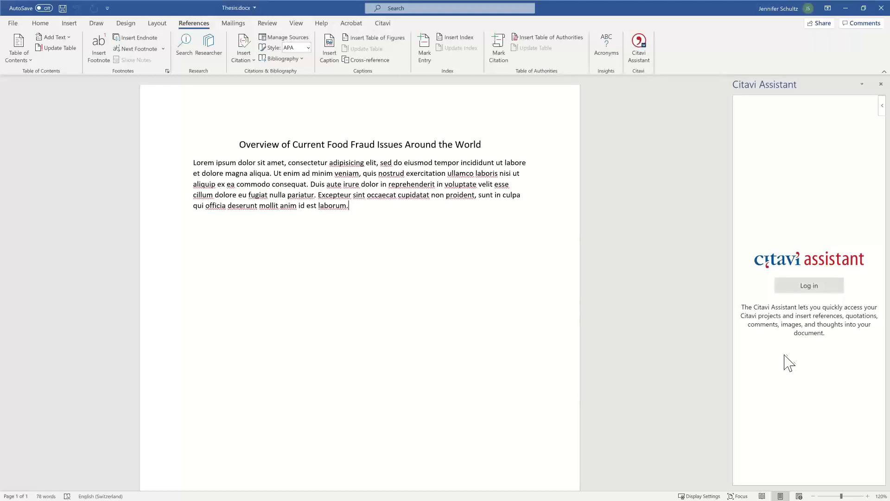
{"action": "left_click", "coordinate": [819, 289]}
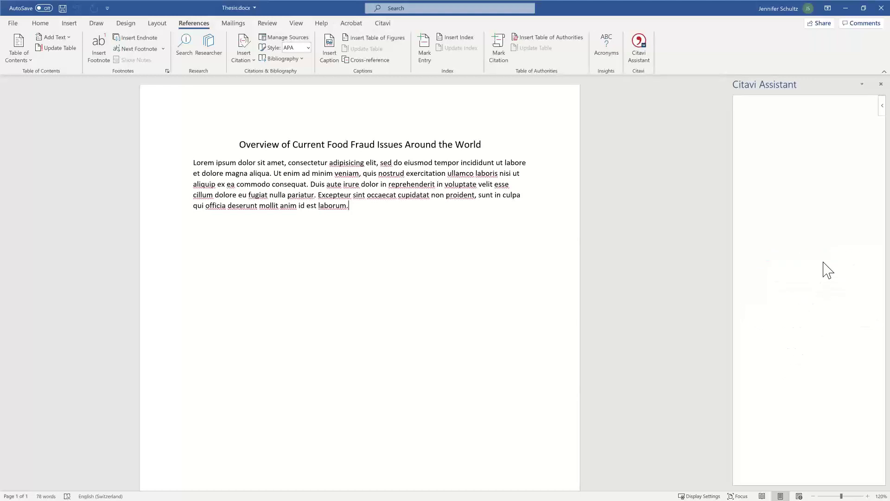
{"action": "left_click", "coordinate": [881, 8]}
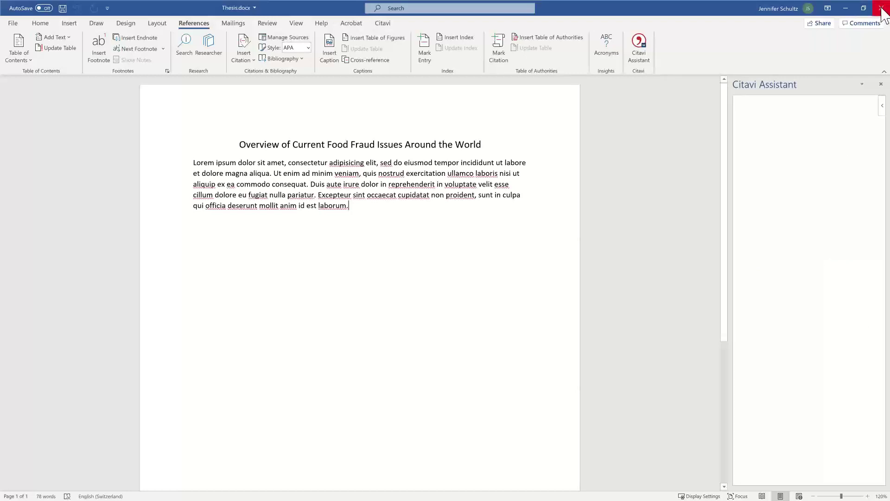
Step: Save Thesis.docx on closing, reopen it, pin the full ribbon and open the Office Add-ins store
{"action": "left_click", "coordinate": [405, 285]}
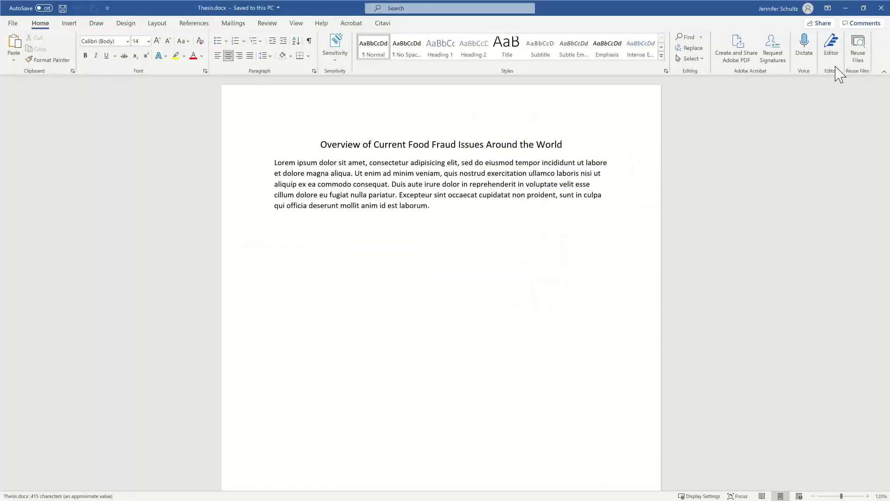
{"action": "left_click", "coordinate": [883, 72]}
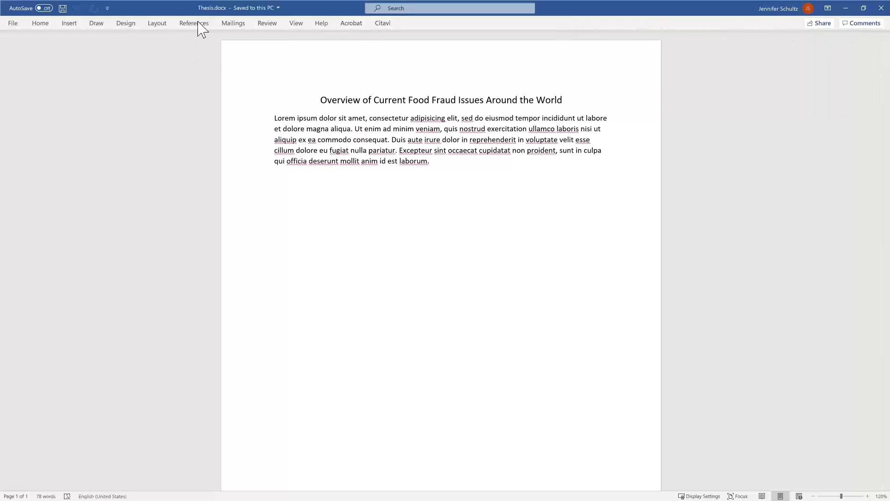
{"action": "left_click", "coordinate": [12, 25]}
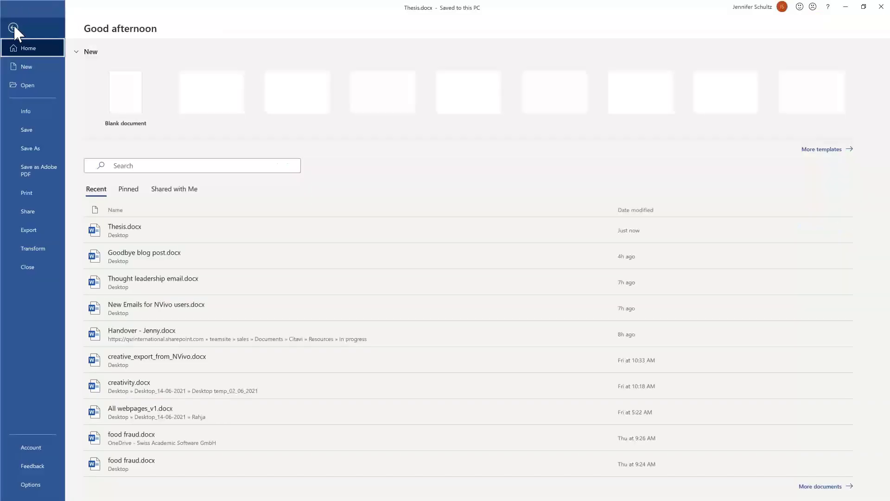
{"action": "left_click", "coordinate": [13, 25]}
{"action": "left_click", "coordinate": [40, 24]}
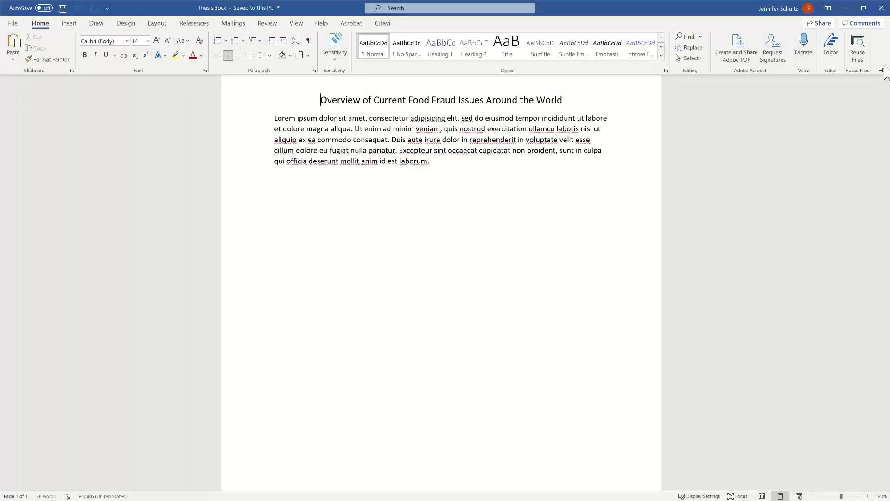
{"action": "left_click", "coordinate": [883, 71]}
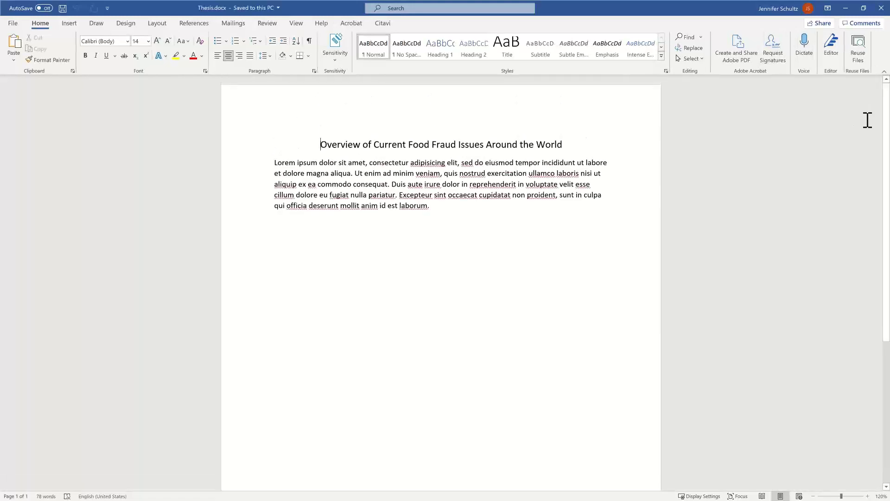
{"action": "left_click", "coordinate": [70, 24]}
{"action": "left_click", "coordinate": [308, 40]}
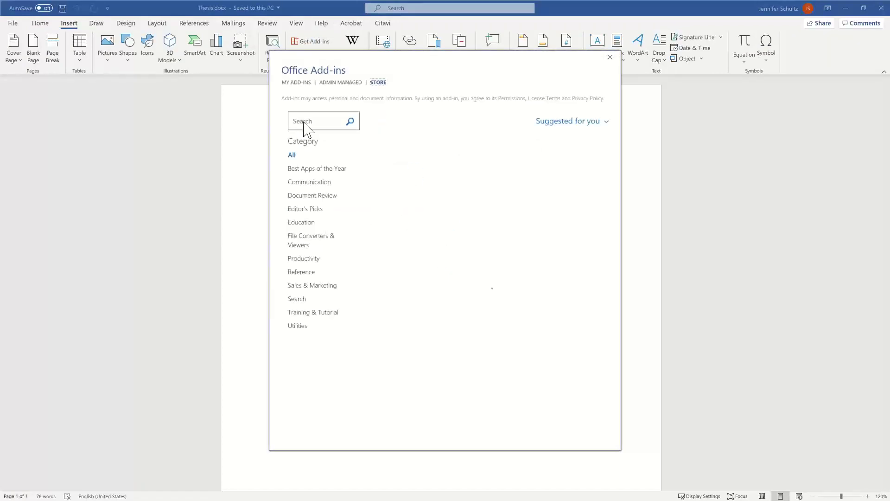
Step: Search the store for 'citavi', add Citavi Assistant, accept the licence terms and dismiss its introduction note
{"action": "left_click", "coordinate": [306, 122]}
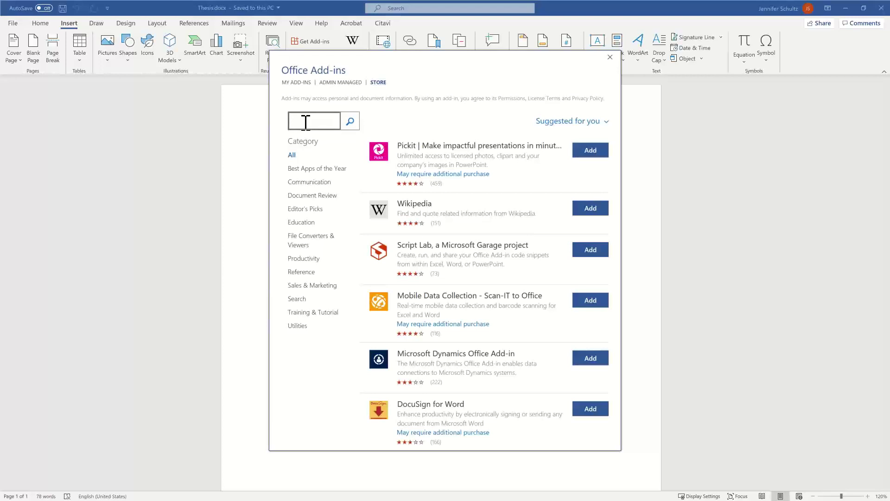
{"action": "type", "text": "citavi"}
{"action": "left_click", "coordinate": [350, 122]}
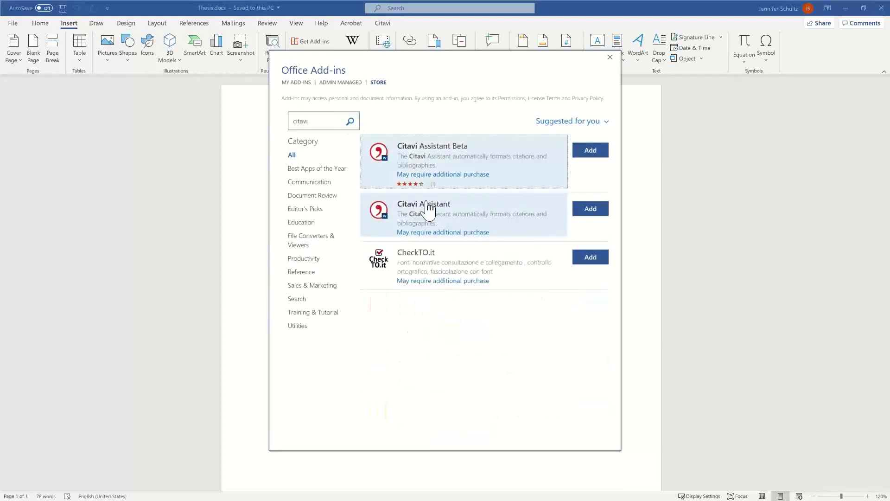
{"action": "left_click", "coordinate": [439, 222]}
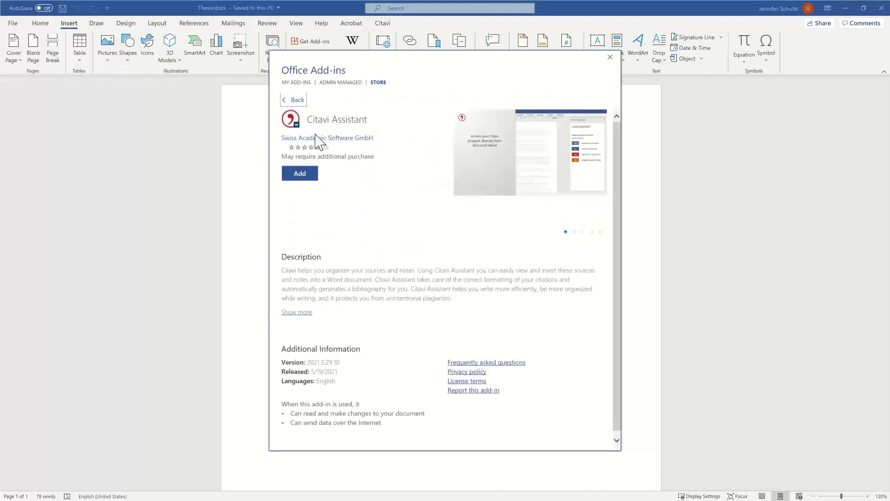
{"action": "left_click", "coordinate": [296, 175]}
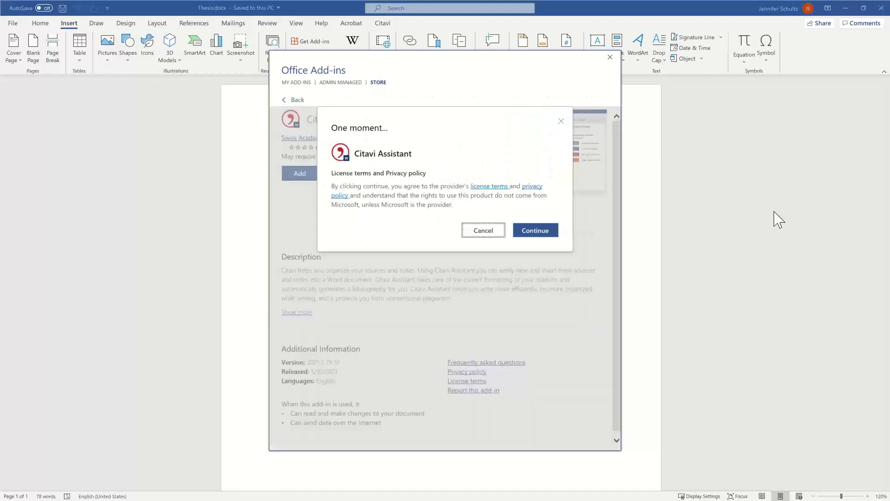
{"action": "left_click", "coordinate": [538, 234]}
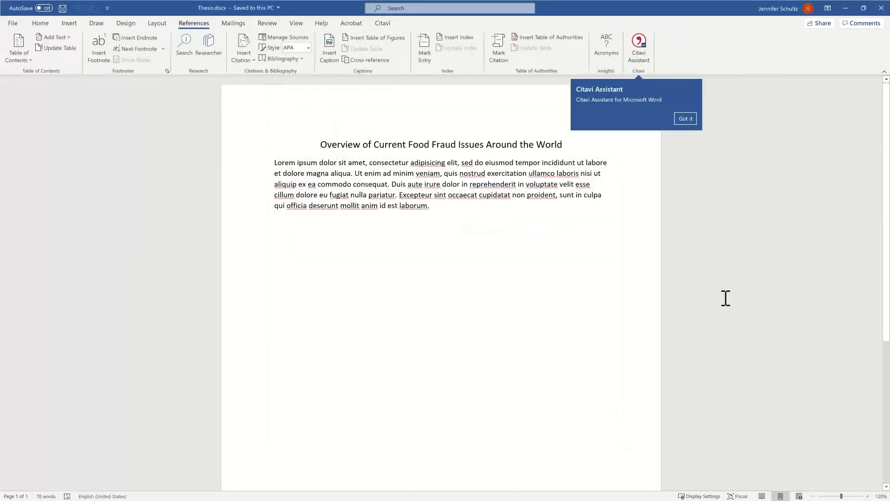
{"action": "left_click", "coordinate": [685, 118]}
Step: Open the Citavi Assistant pane, start the login, reload the pane from its menu and log in again
{"action": "left_click", "coordinate": [641, 60]}
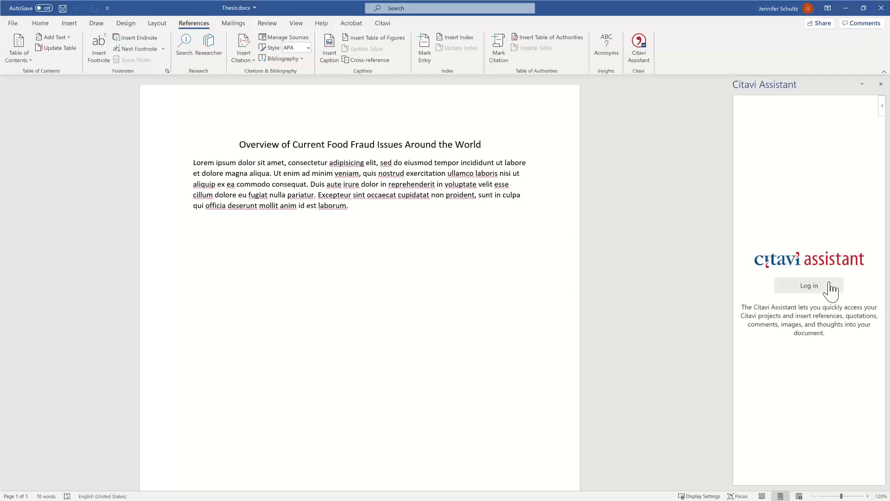
{"action": "left_click", "coordinate": [814, 288]}
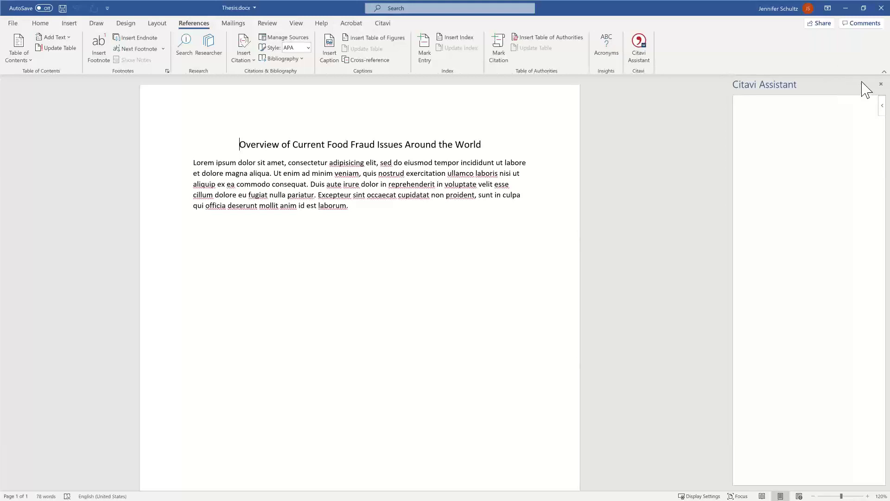
{"action": "left_click", "coordinate": [881, 108]}
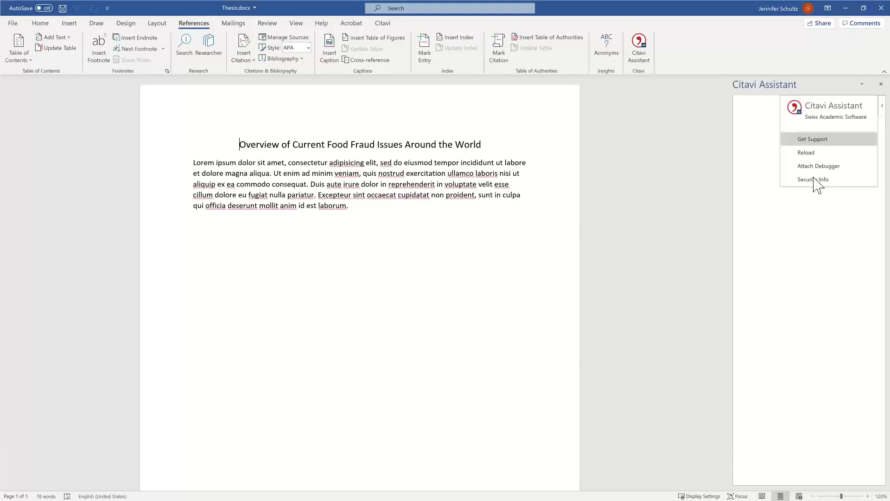
{"action": "left_click", "coordinate": [820, 225]}
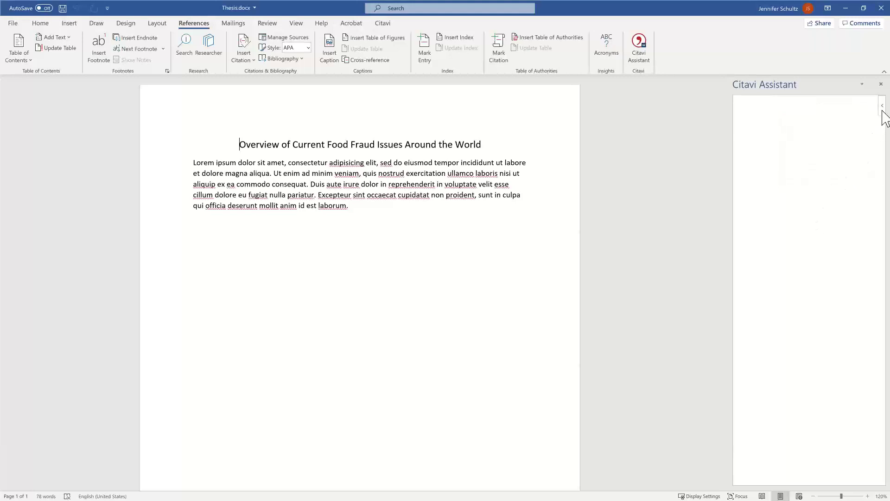
{"action": "left_click", "coordinate": [883, 111]}
{"action": "left_click", "coordinate": [807, 153]}
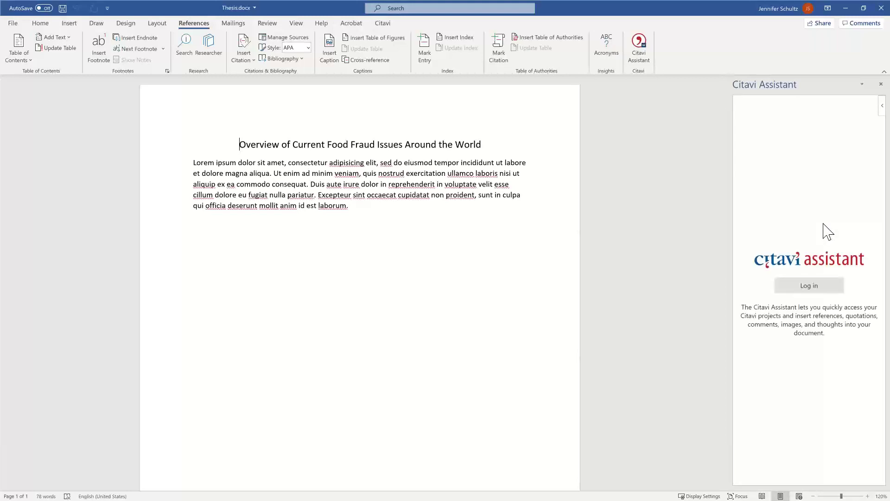
{"action": "left_click", "coordinate": [817, 284]}
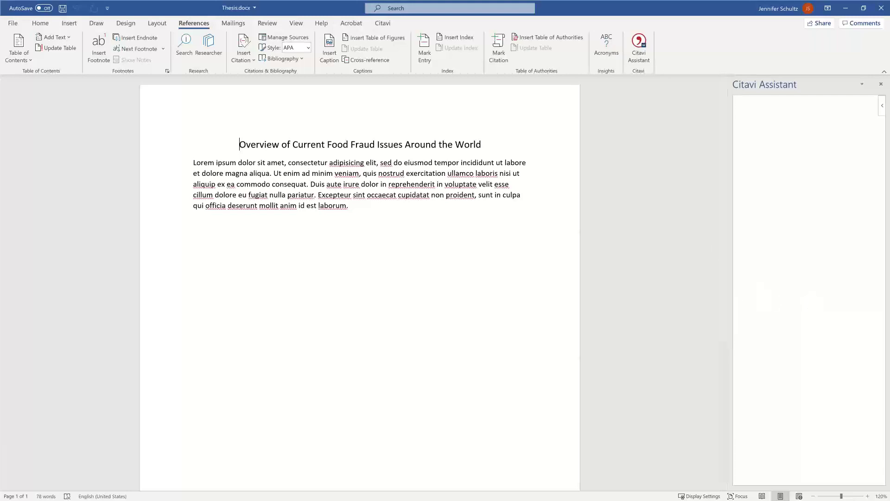
Step: Close the Citavi Assistant pane, then close Word with Thesis.docx
{"action": "left_click", "coordinate": [881, 84]}
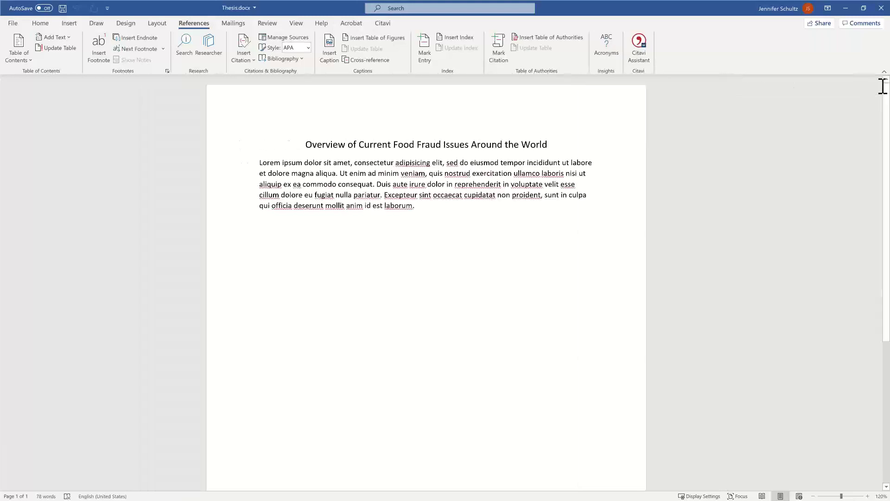
{"action": "left_click", "coordinate": [271, 185]}
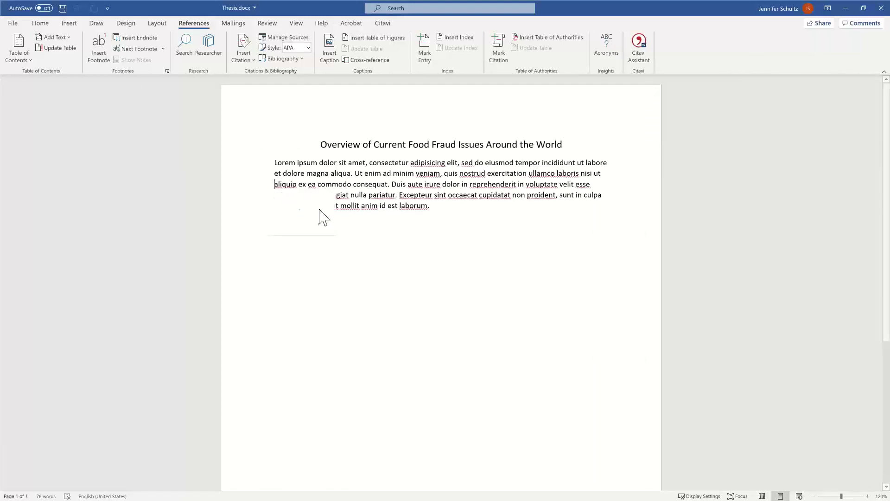
{"action": "left_click", "coordinate": [881, 8]}
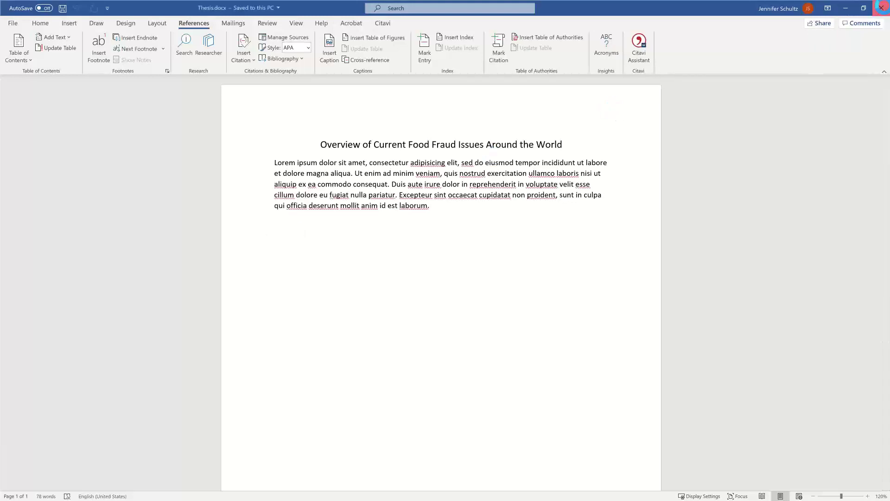
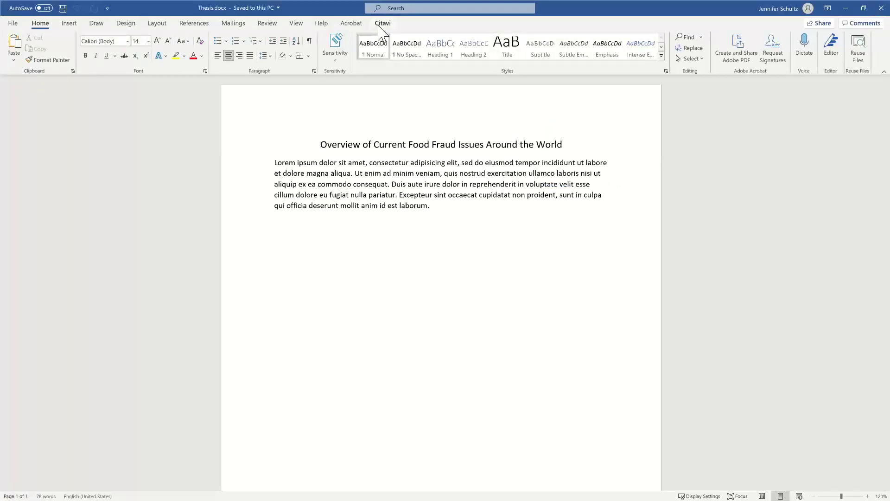
Step: Collapse the ribbon, then pin it so the full ribbon stays shown again
{"action": "left_click", "coordinate": [884, 72]}
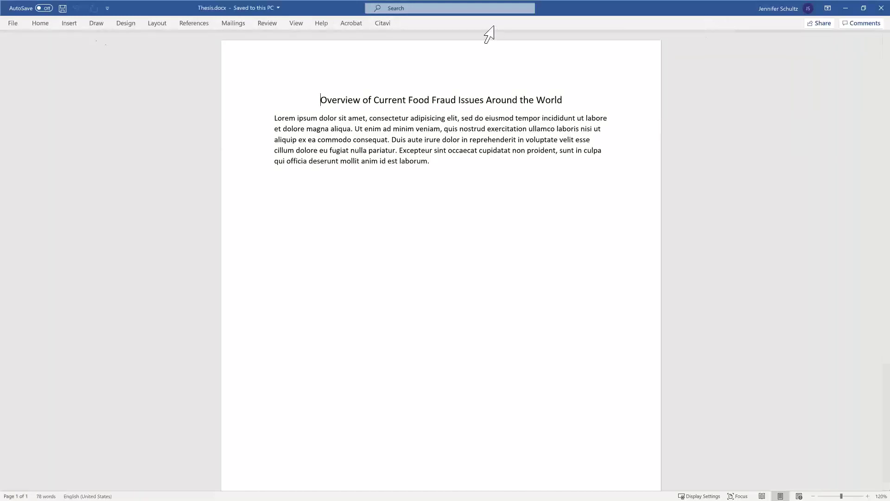
{"action": "left_click", "coordinate": [37, 24]}
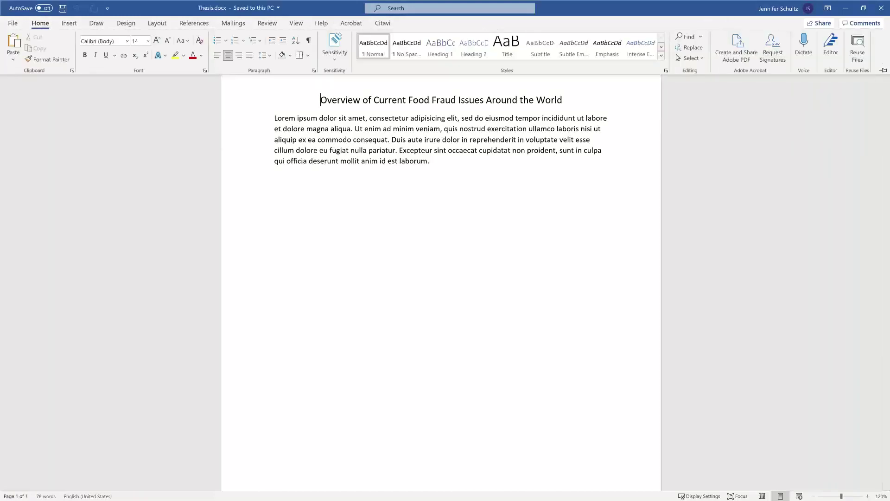
{"action": "left_click", "coordinate": [883, 70]}
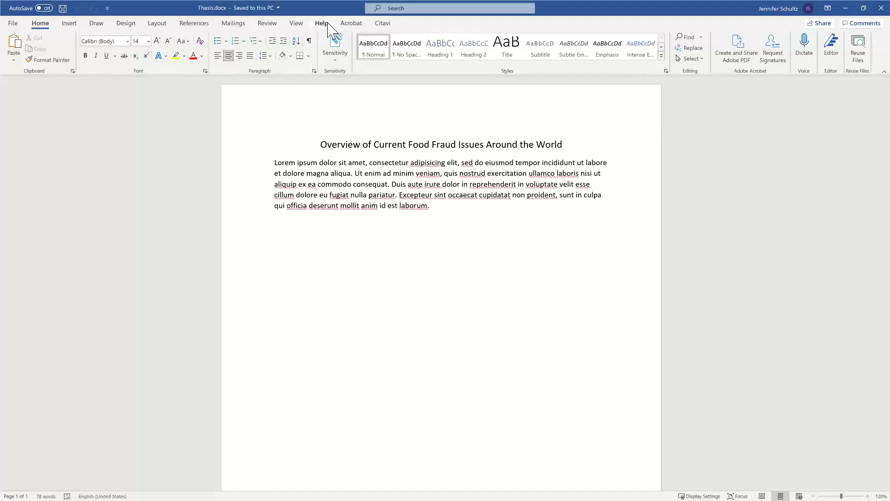
Step: Search the Office add-ins store for 'citavi' and add Citavi Assistant Beta, accepting its licence terms
{"action": "left_click", "coordinate": [71, 24]}
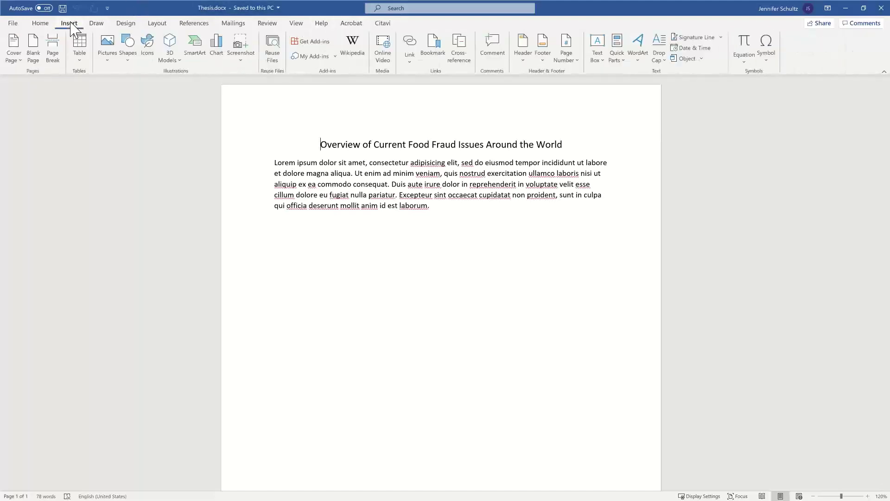
{"action": "left_click", "coordinate": [308, 42]}
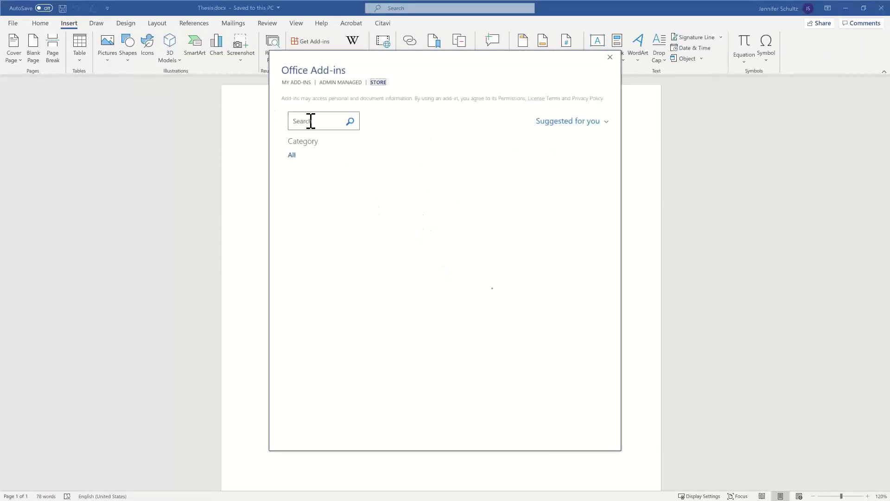
{"action": "left_click", "coordinate": [311, 121]}
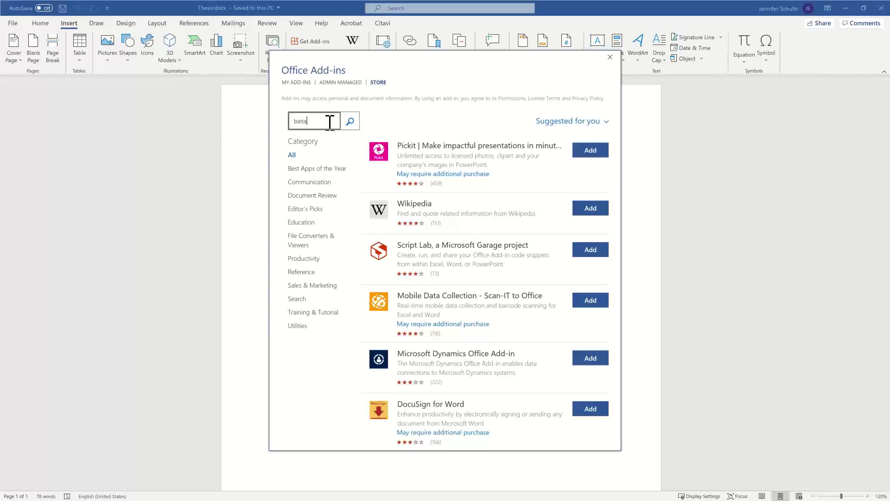
{"action": "key", "text": "BackSpace"}
{"action": "key", "text": "BackSpace"}
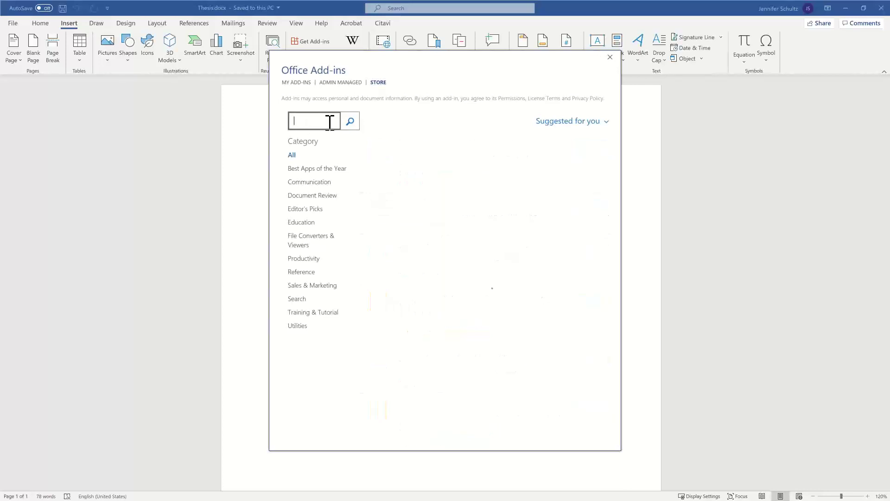
{"action": "type", "text": "citavi"}
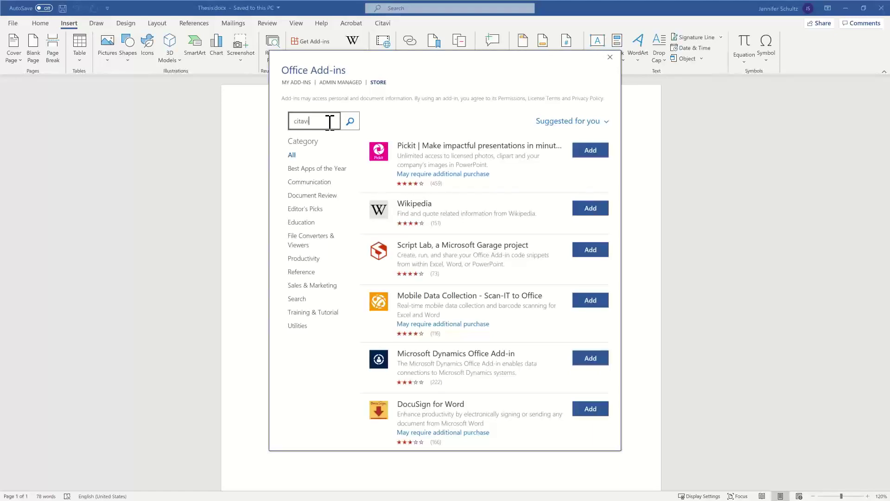
{"action": "left_click", "coordinate": [351, 122]}
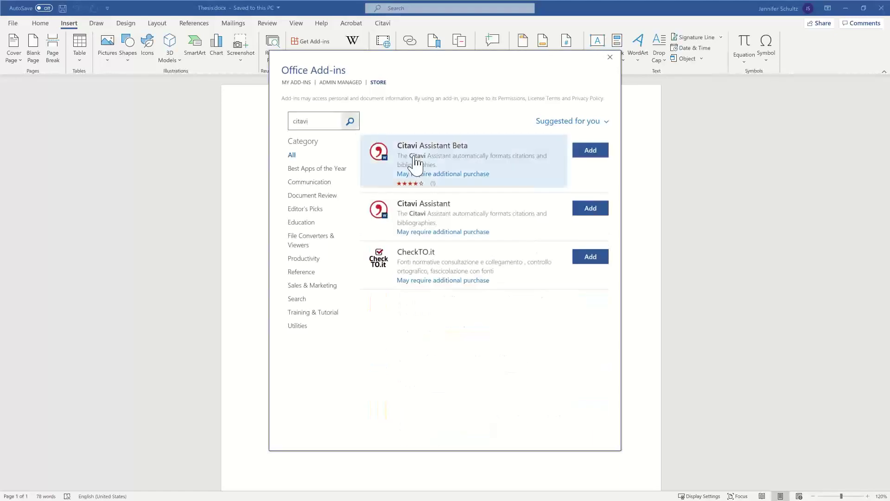
{"action": "left_click", "coordinate": [587, 154]}
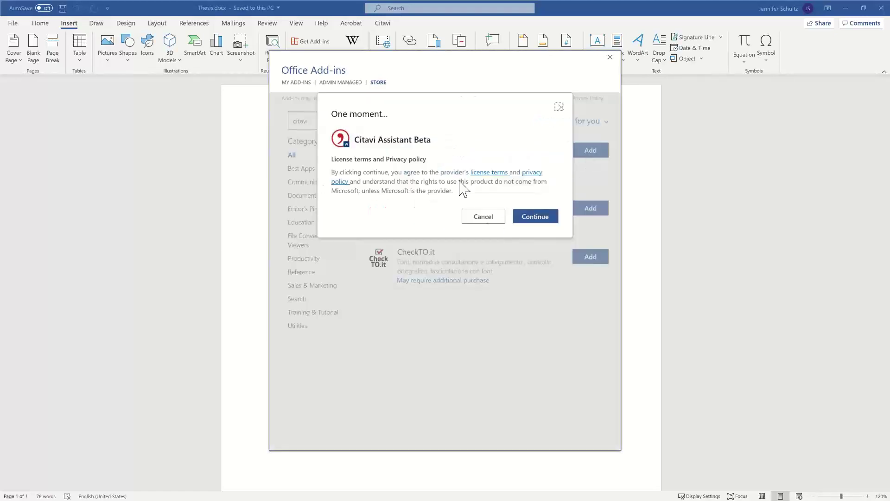
{"action": "left_click", "coordinate": [538, 219]}
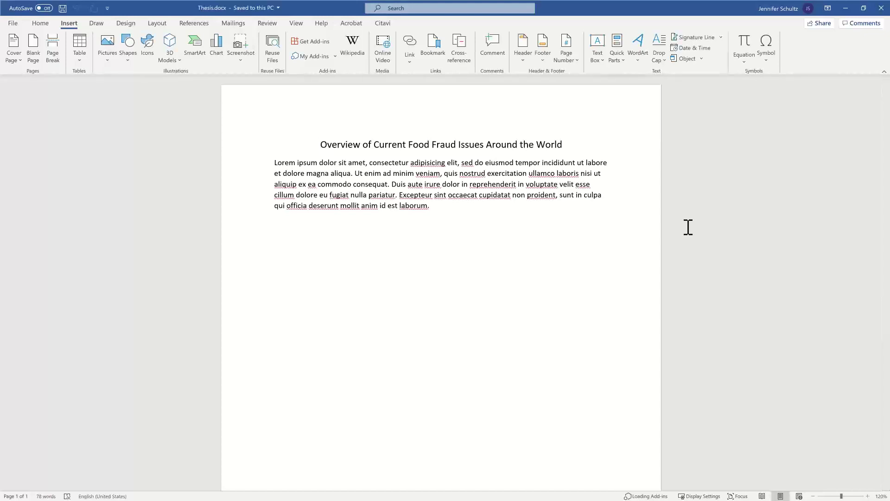
Step: On the References tab, dismiss the Citavi notice, then open and reload the Citavi Assistant pane
{"action": "key", "text": "alt+s"}
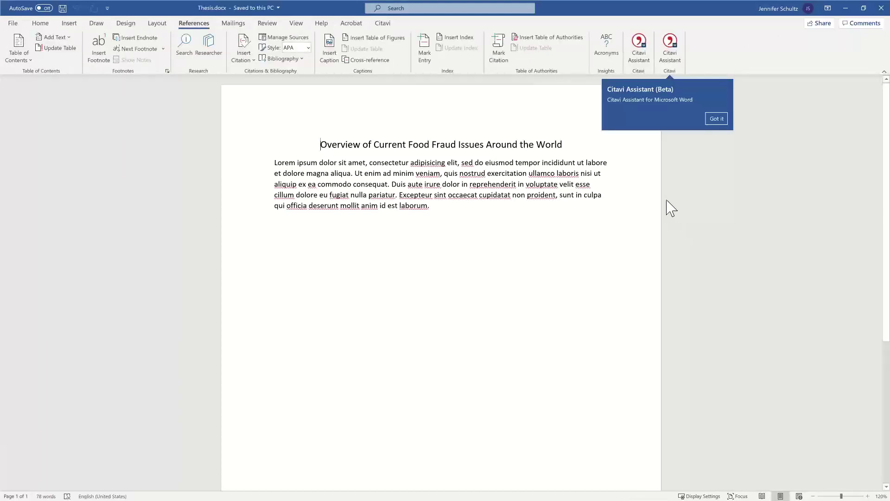
{"action": "left_click", "coordinate": [716, 118]}
{"action": "left_click", "coordinate": [671, 58]}
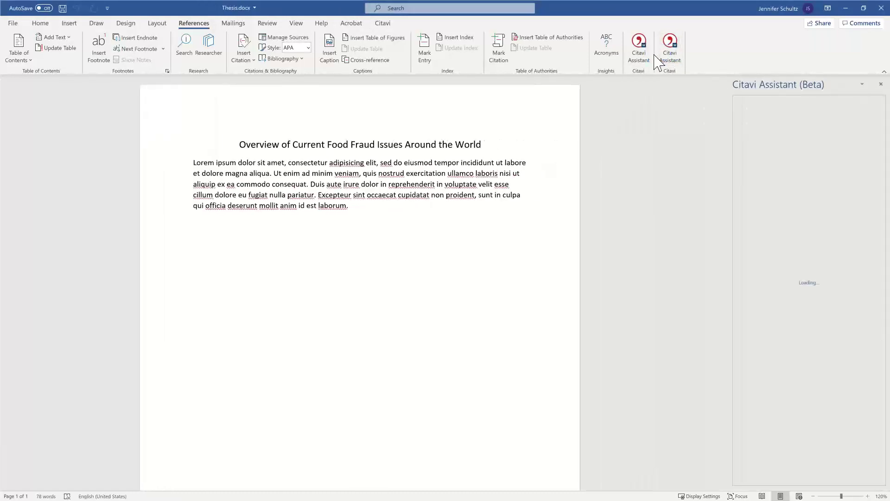
{"action": "left_click", "coordinate": [641, 55]}
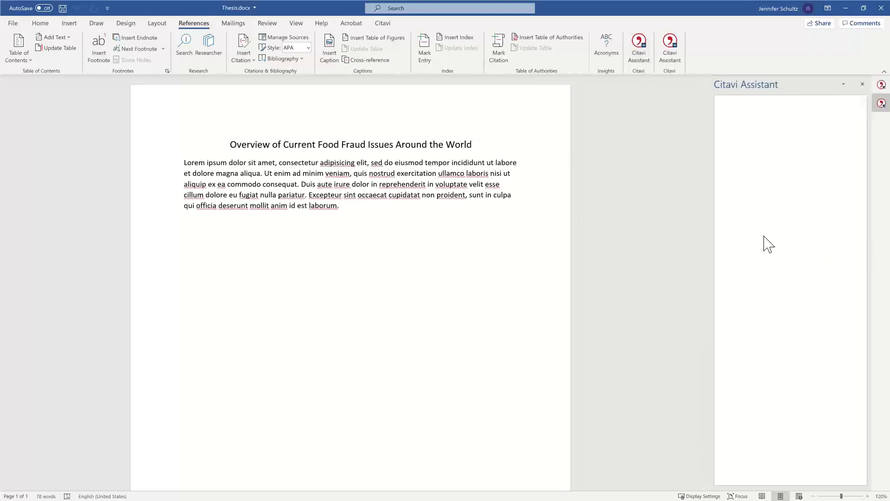
Step: Sign in to Citavi so the pane lists recent projects
{"action": "left_click", "coordinate": [786, 285]}
{"action": "left_click", "coordinate": [881, 84]}
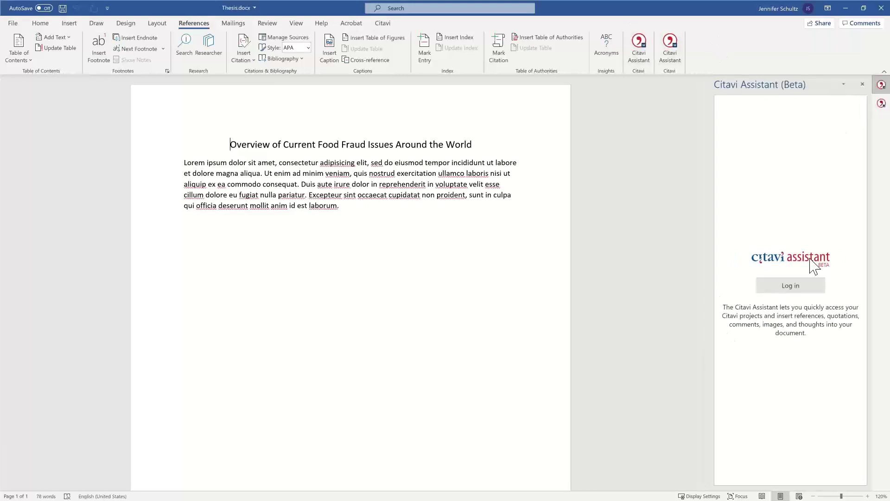
{"action": "left_click", "coordinate": [788, 289]}
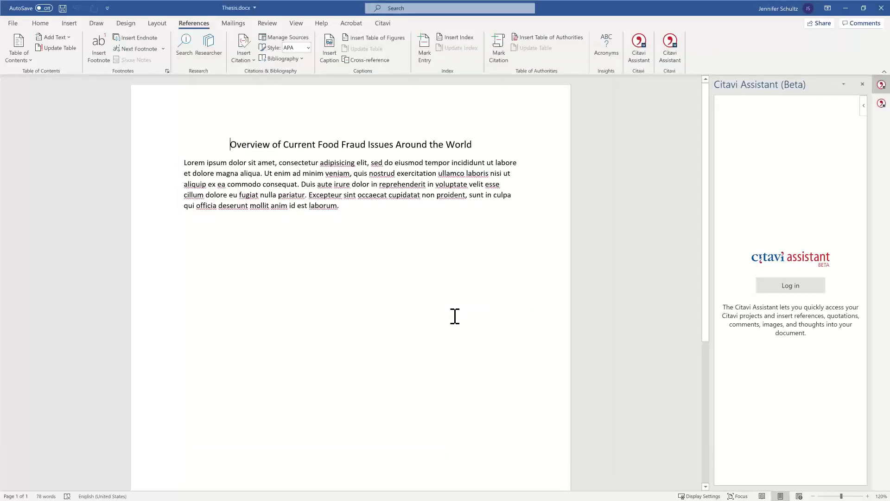
{"action": "left_click", "coordinate": [793, 292]}
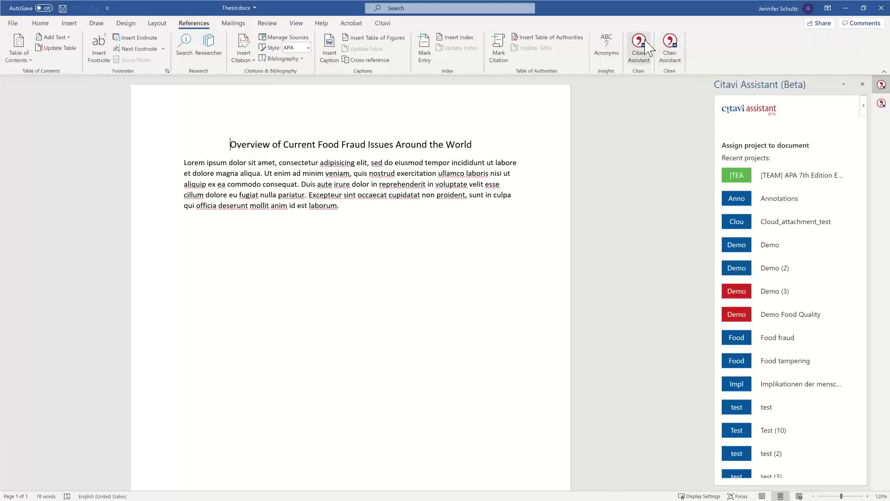
Step: Assign project Demo (3) and cite the 2011 food fraud article from 1 Testing > 1.1 By geography > 1.1.2 China
{"action": "left_click", "coordinate": [777, 292]}
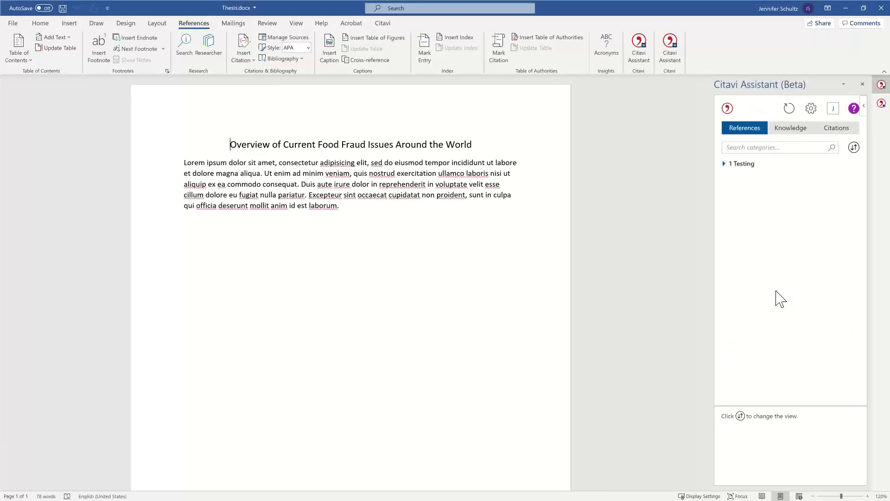
{"action": "left_click", "coordinate": [724, 165]}
{"action": "left_click", "coordinate": [733, 175]}
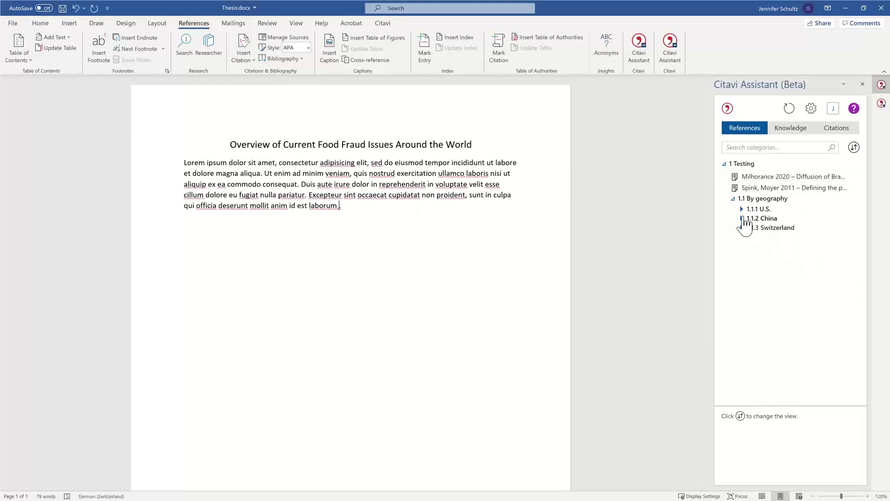
{"action": "left_click", "coordinate": [742, 219]}
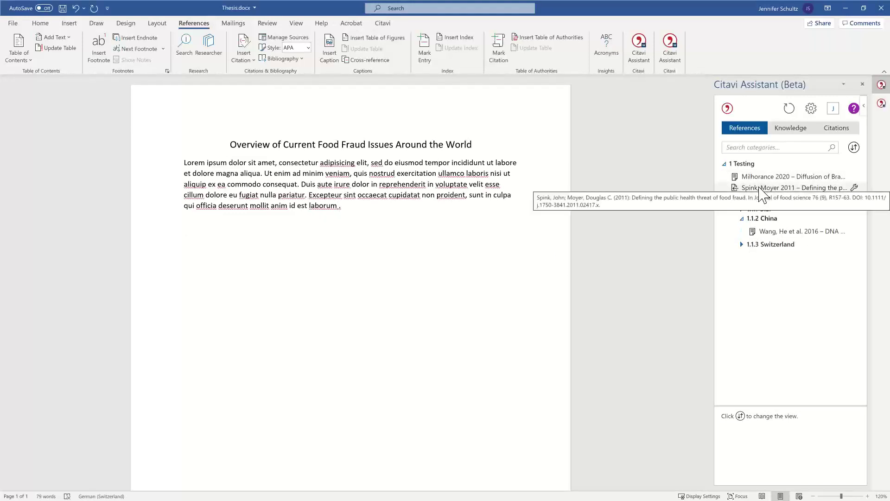
{"action": "double_click", "coordinate": [760, 190]}
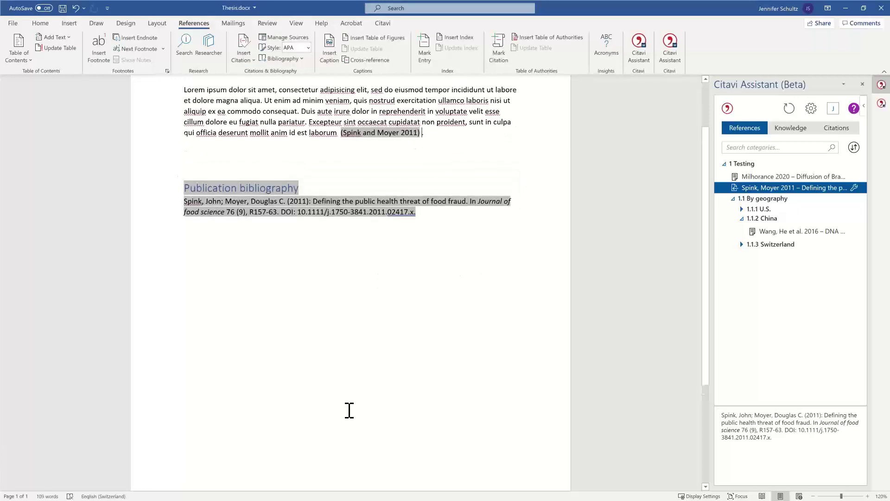
Step: Remove the extra space before the period and start a new empty paragraph
{"action": "scroll", "coordinate": [349, 410], "scroll_direction": "up", "scroll_amount": 3}
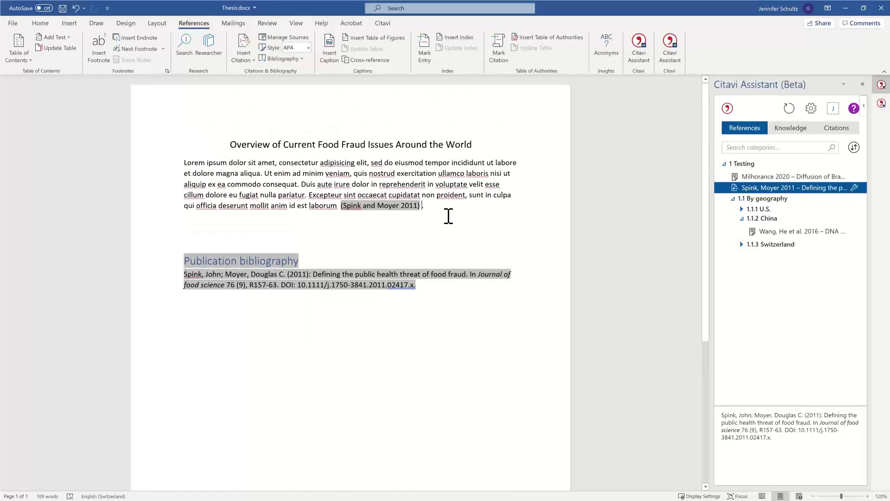
{"action": "key", "text": "BackSpace"}
{"action": "key", "text": "Return"}
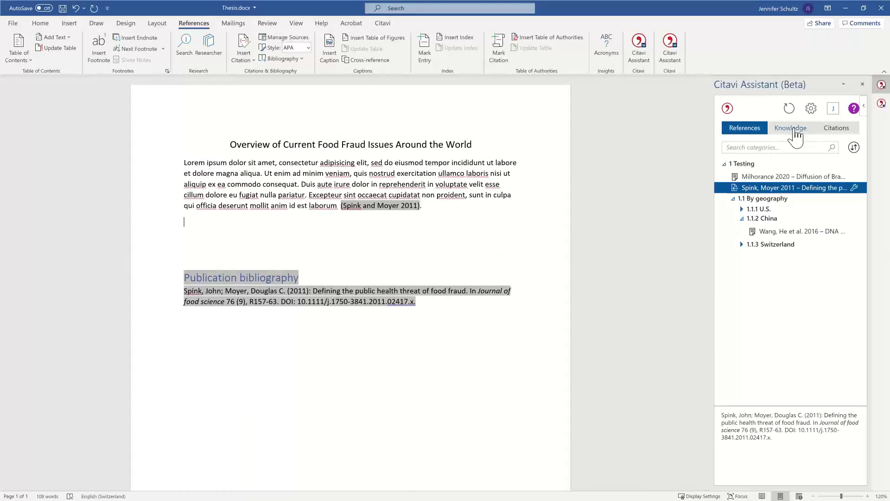
Step: Insert the 1.1.2 China food processing knowledge item, cited (Wang et al. 2016, p. 106), and open Citavi settings
{"action": "left_click", "coordinate": [793, 132]}
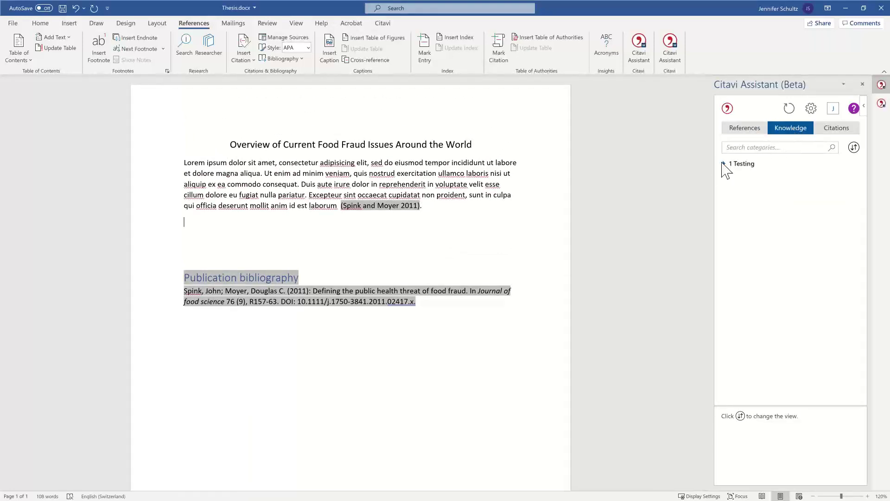
{"action": "left_click", "coordinate": [724, 164]}
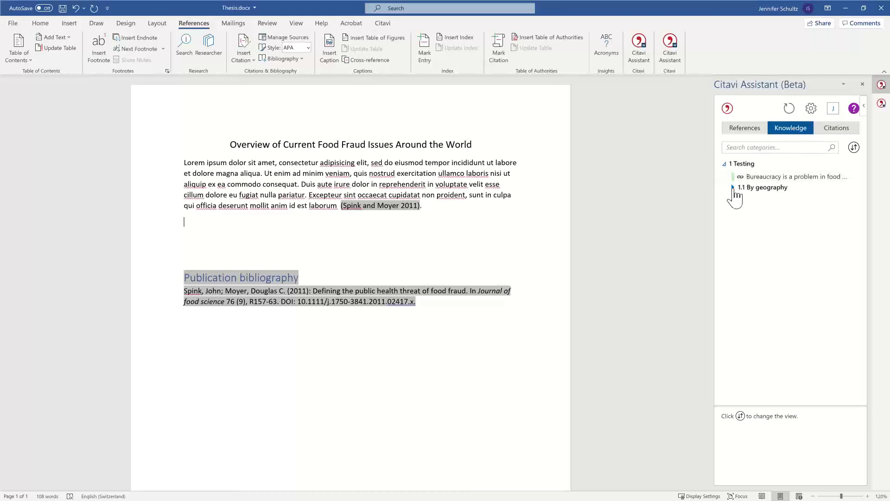
{"action": "left_click", "coordinate": [733, 187]}
{"action": "left_click", "coordinate": [742, 207]}
{"action": "left_click", "coordinate": [778, 221]}
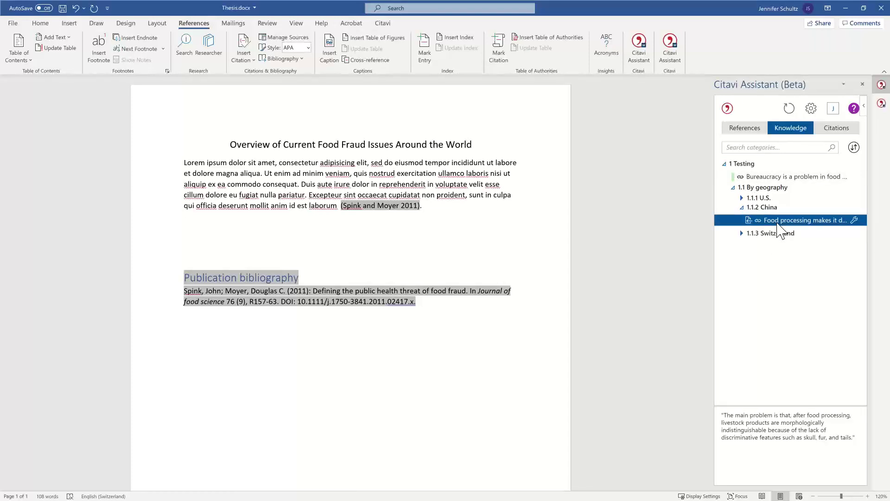
{"action": "double_click", "coordinate": [778, 224]}
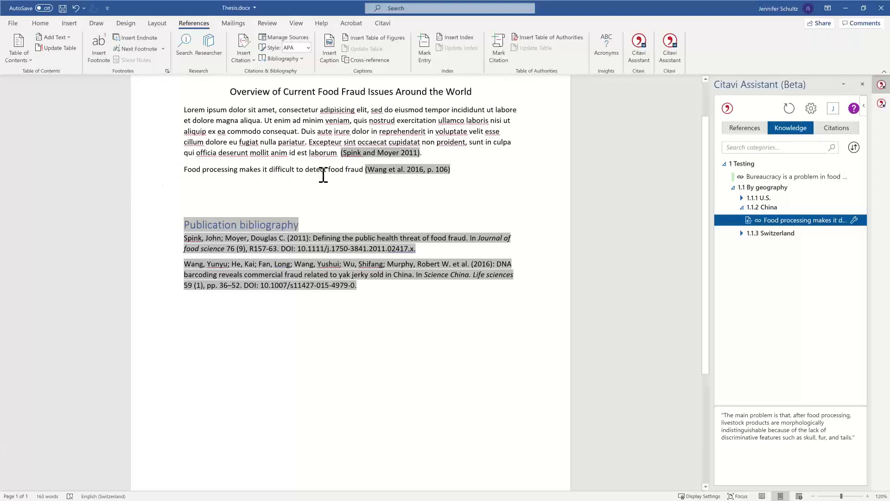
{"action": "left_click", "coordinate": [811, 111]}
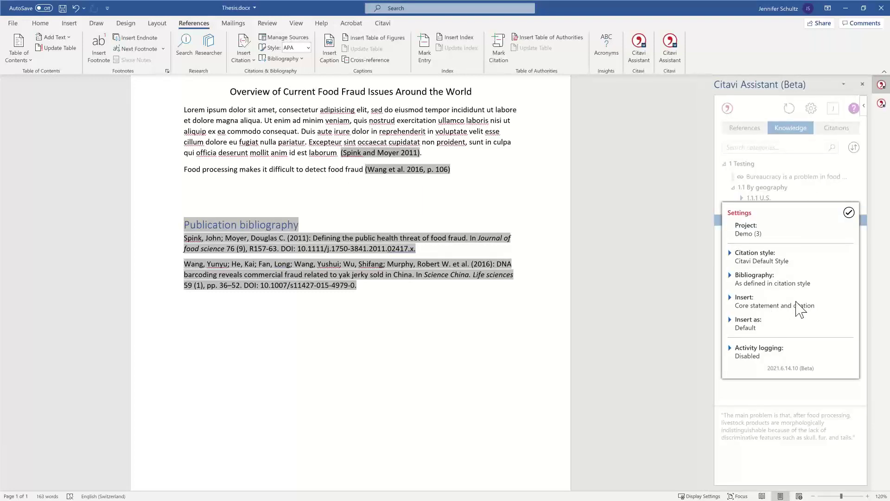
Step: Set Citavi to insert knowledge items instead of core statements
{"action": "left_click", "coordinate": [732, 300]}
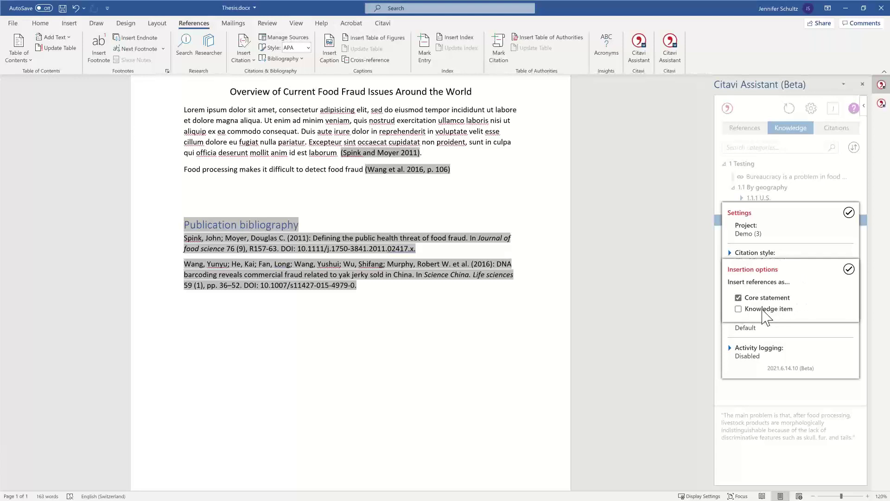
{"action": "left_click", "coordinate": [738, 308]}
{"action": "left_click", "coordinate": [849, 269]}
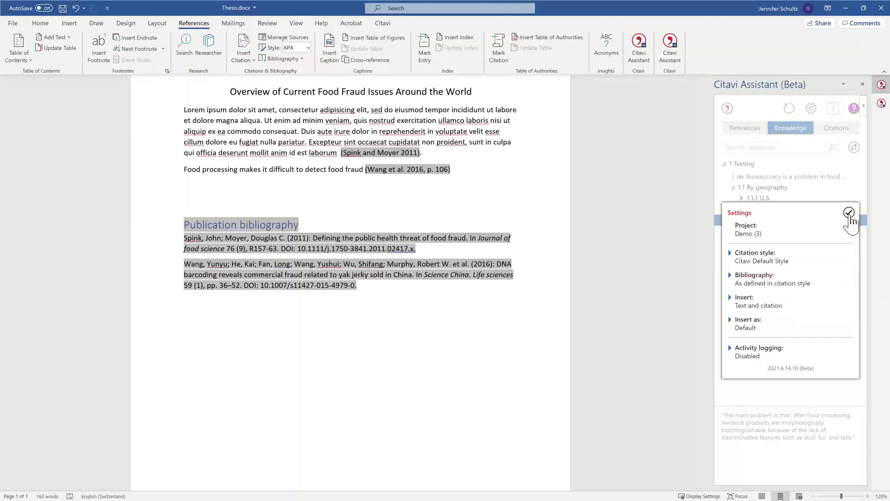
{"action": "left_click", "coordinate": [849, 213]}
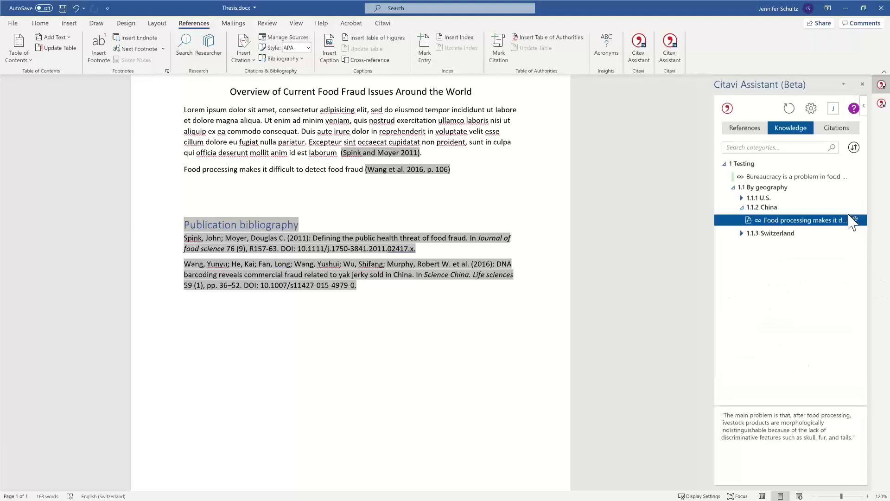
Step: Delete the Food processing line and insert the China knowledge item as a direct quotation
{"action": "left_click", "coordinate": [527, 166]}
{"action": "left_click", "coordinate": [166, 172]}
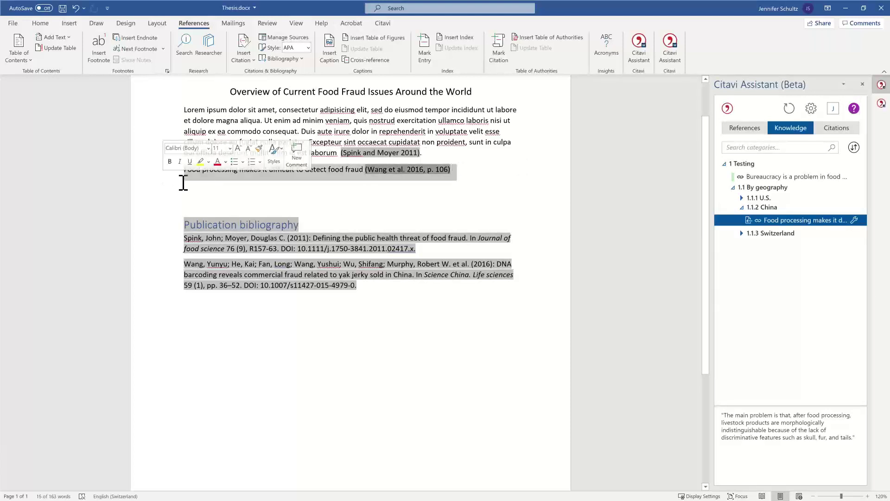
{"action": "key", "text": "Delete"}
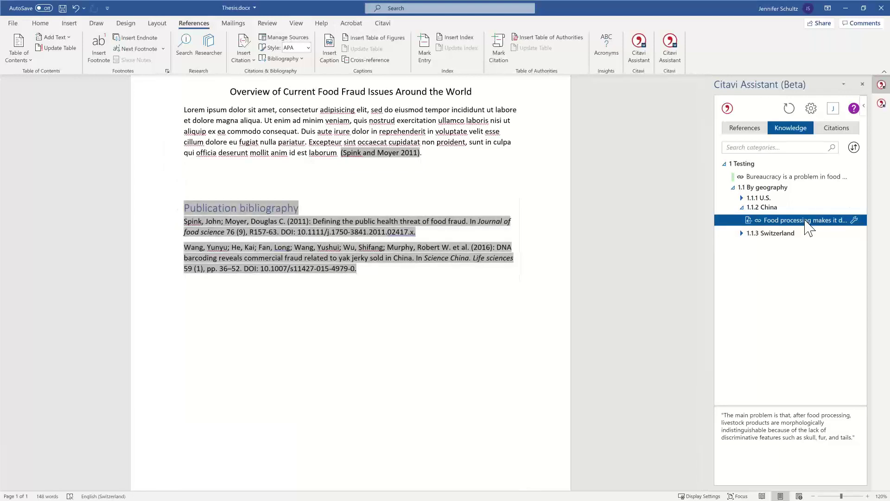
{"action": "double_click", "coordinate": [809, 227]}
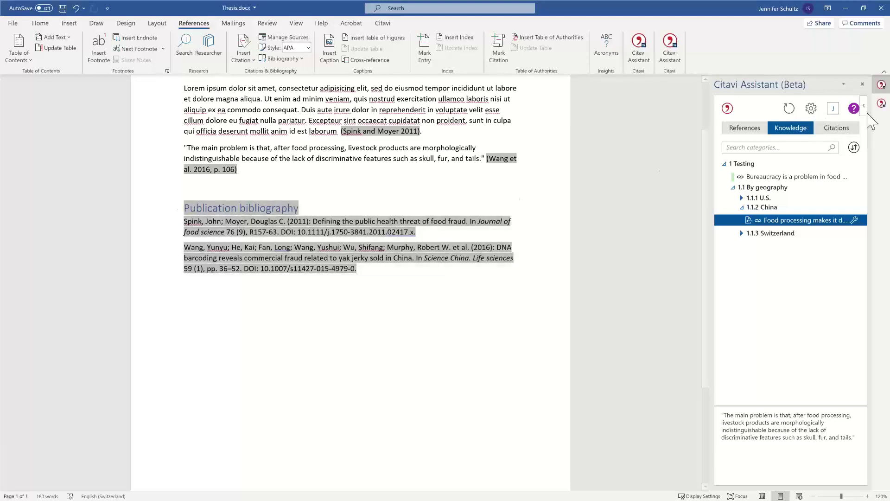
Step: Switch the citation style to APA 6 (American Psychological Association) and reformat the document's citations
{"action": "left_click", "coordinate": [811, 108]}
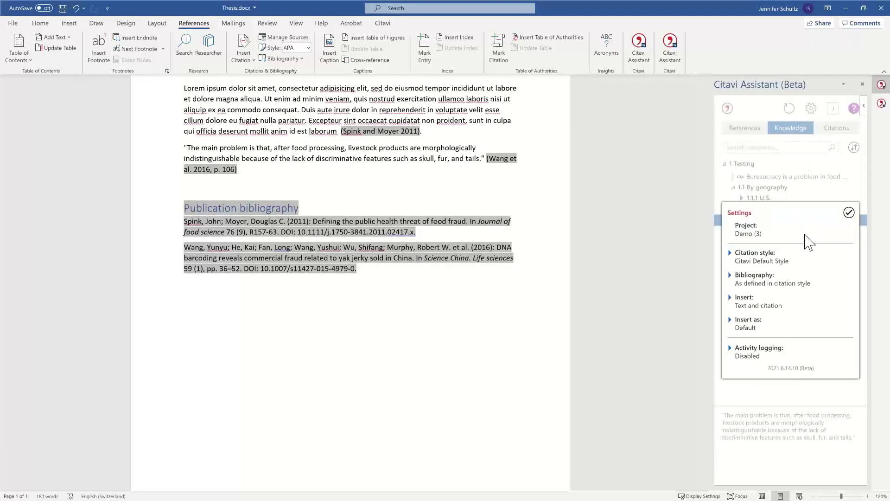
{"action": "left_click", "coordinate": [731, 254]}
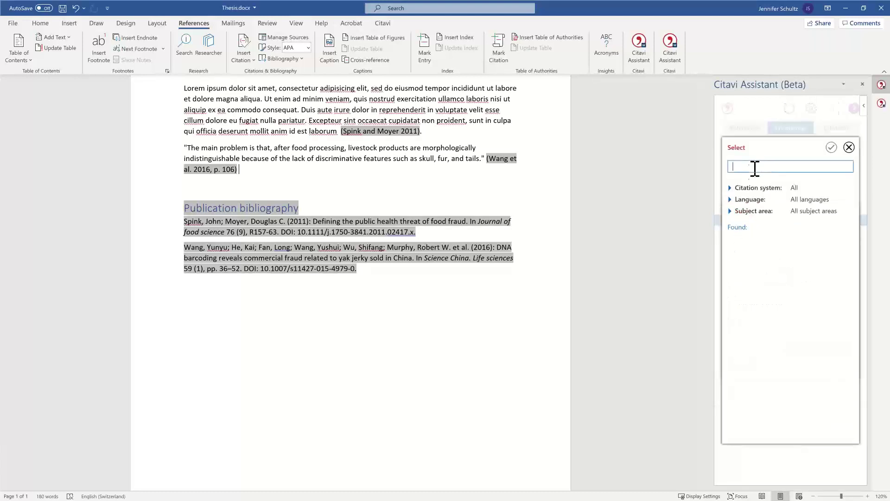
{"action": "type", "text": "apa"}
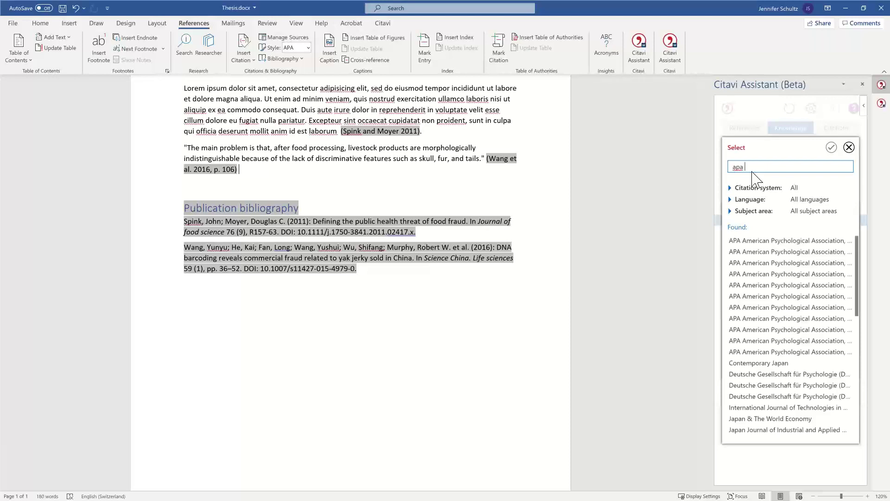
{"action": "type", "text": " 6"}
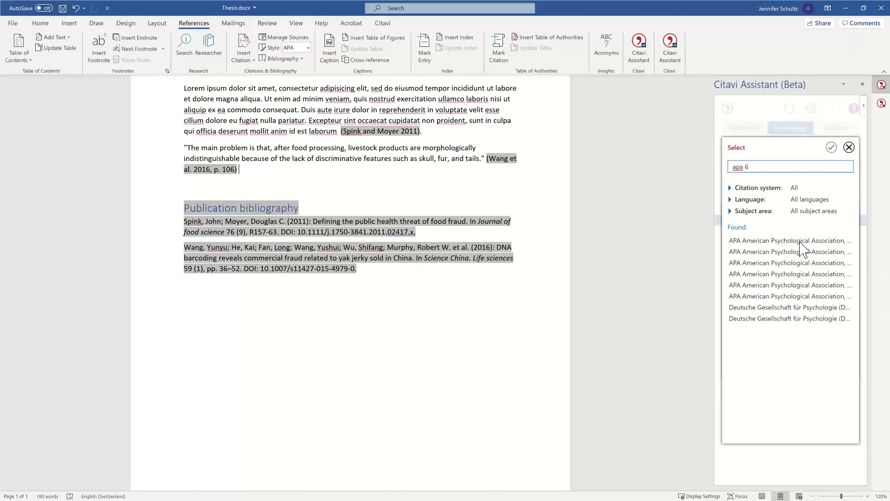
{"action": "left_click", "coordinate": [799, 243]}
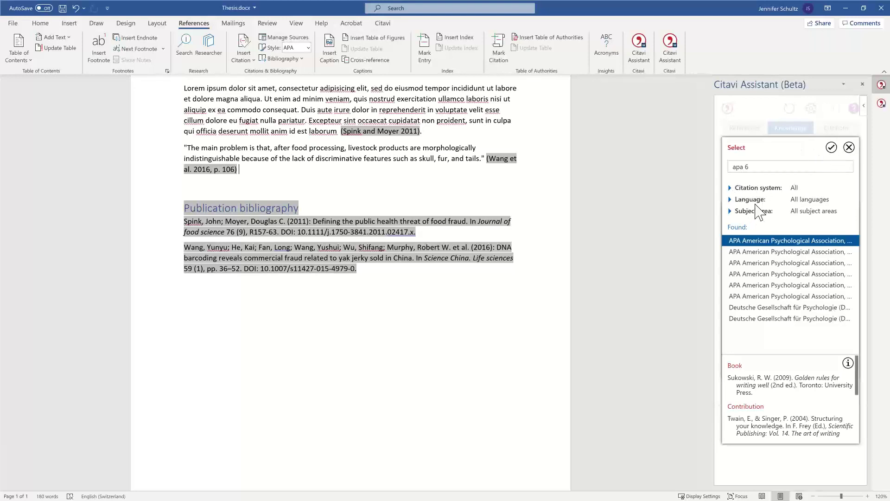
{"action": "left_click", "coordinate": [831, 147]}
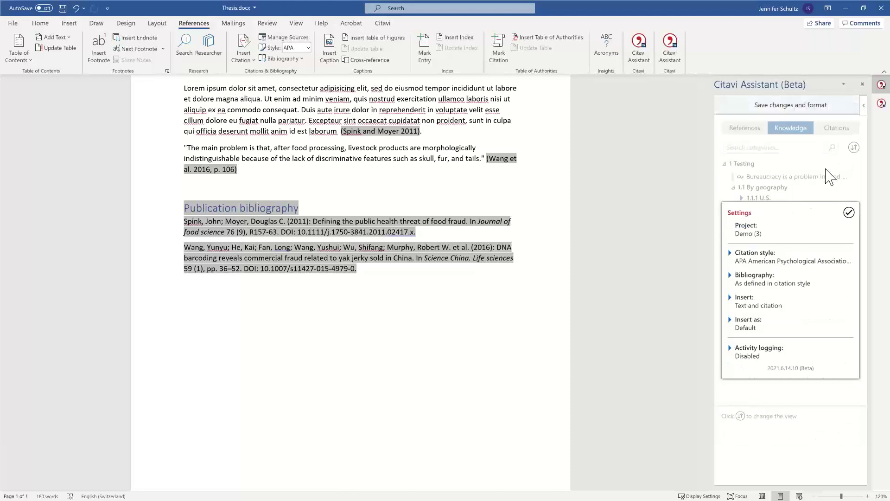
{"action": "left_click", "coordinate": [849, 213]}
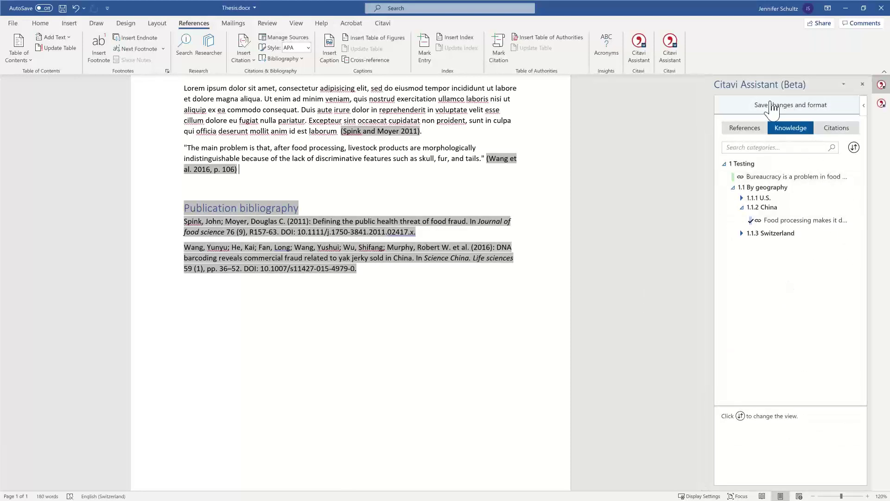
{"action": "left_click", "coordinate": [801, 111]}
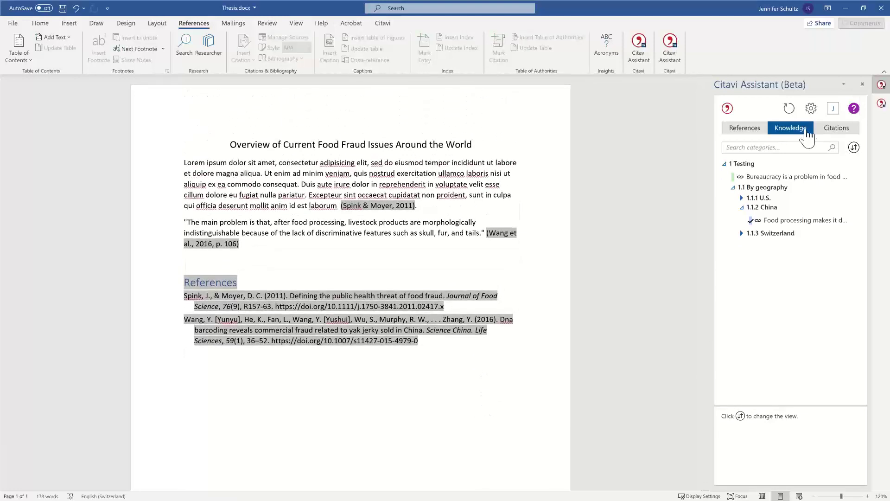
Step: Once APA formatting finishes, return the Citavi Assistant pane to its References list
{"action": "left_click", "coordinate": [747, 129]}
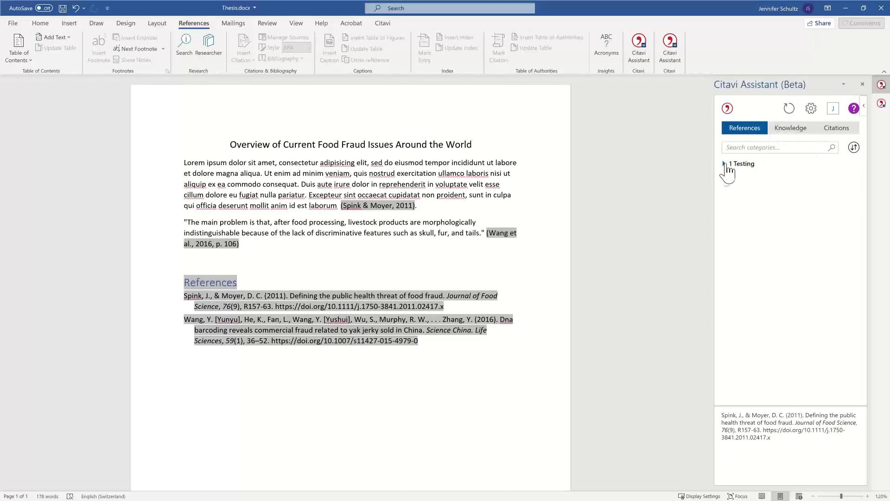
Step: Browse the 1.1.1 U.S. knowledge and 1 Testing references, then list the document's two citations
{"action": "left_click", "coordinate": [803, 140]}
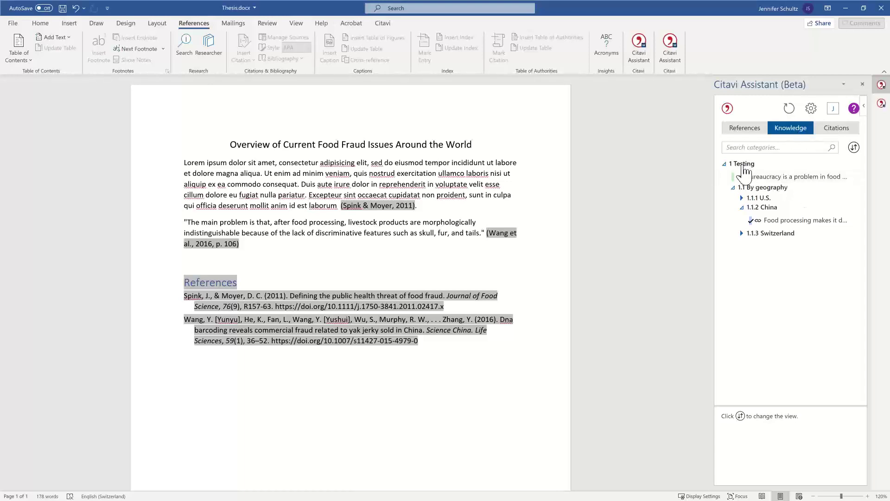
{"action": "left_click", "coordinate": [742, 199]}
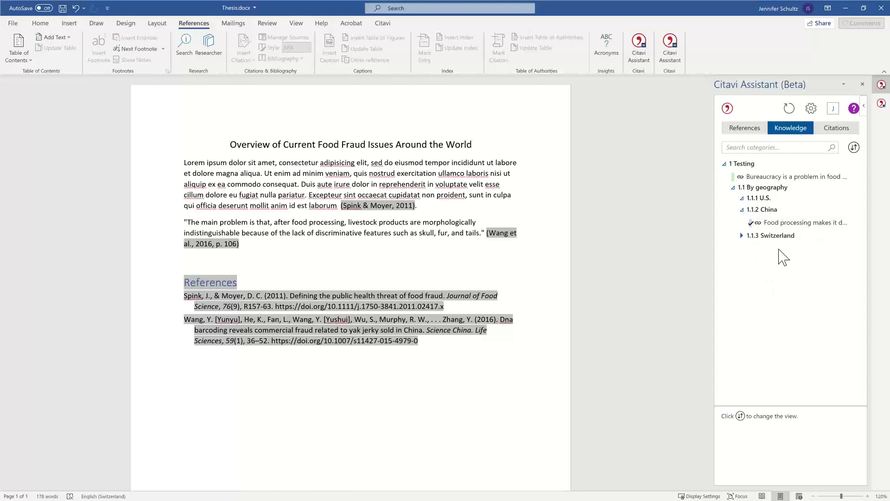
{"action": "left_click", "coordinate": [742, 128]}
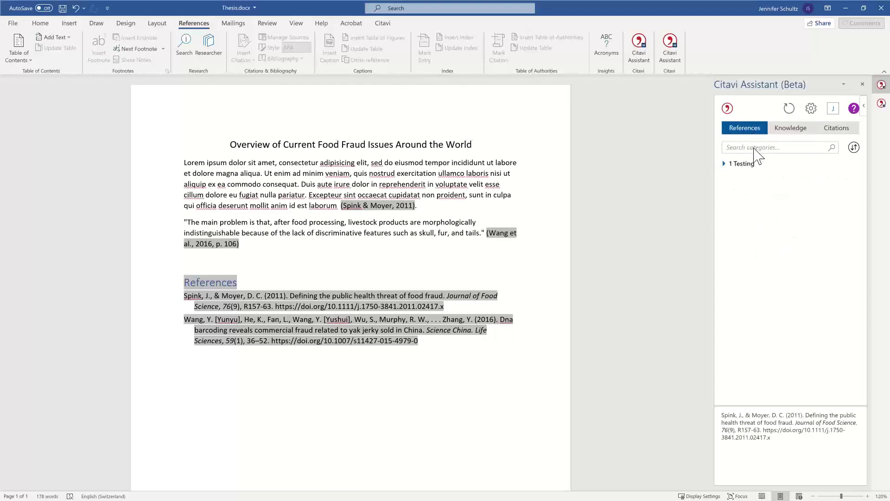
{"action": "left_click", "coordinate": [724, 164]}
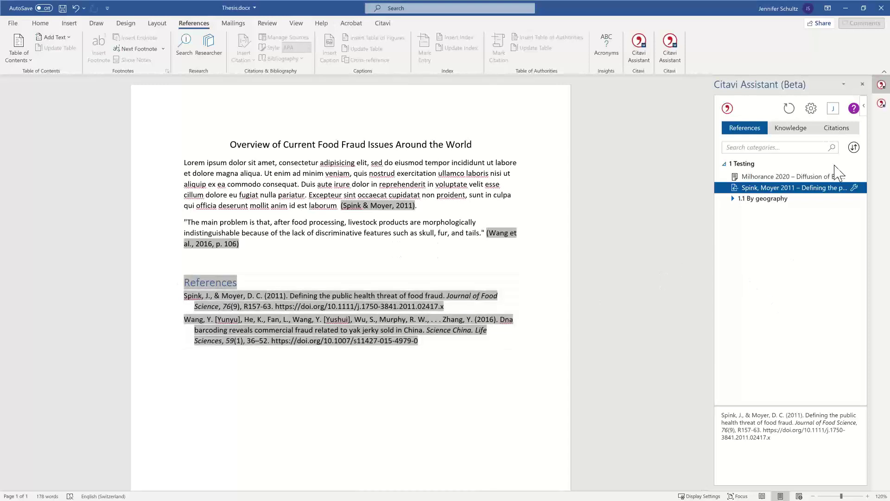
{"action": "left_click", "coordinate": [837, 128]}
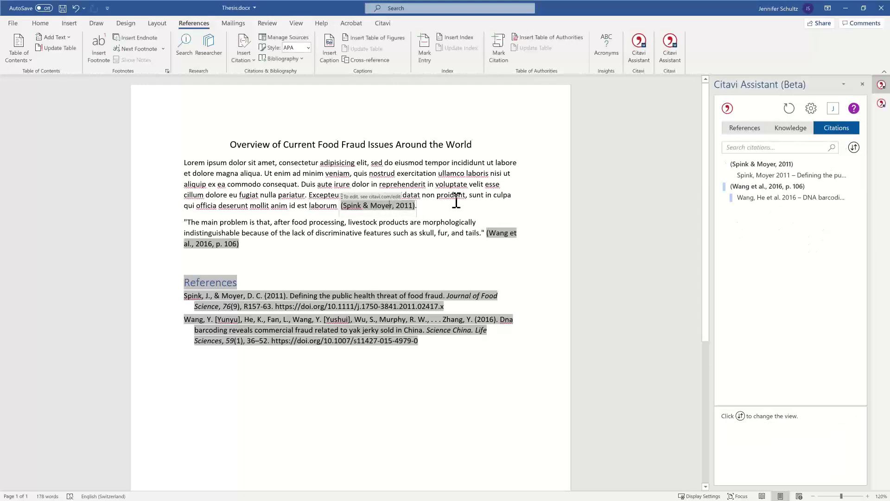
Step: Add page 26 to the Spink & Moyer 2011 citation, then advance to the design-differences slide
{"action": "left_click", "coordinate": [774, 176]}
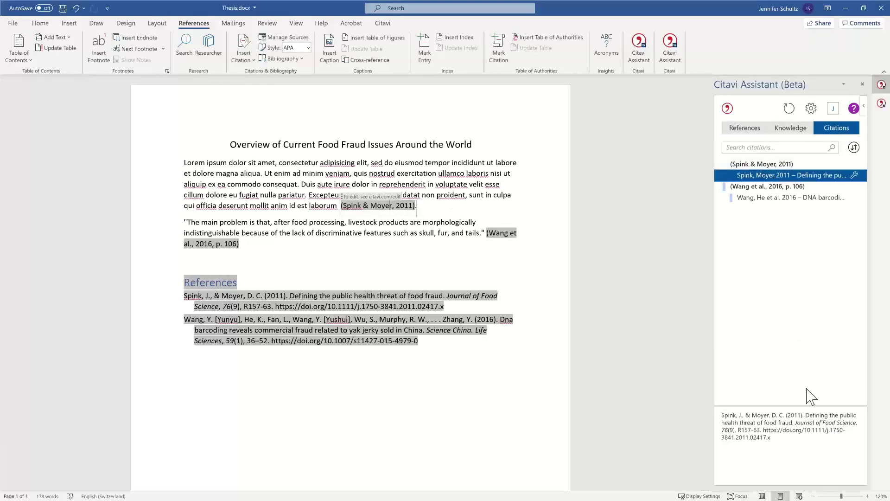
{"action": "left_click", "coordinate": [854, 176]}
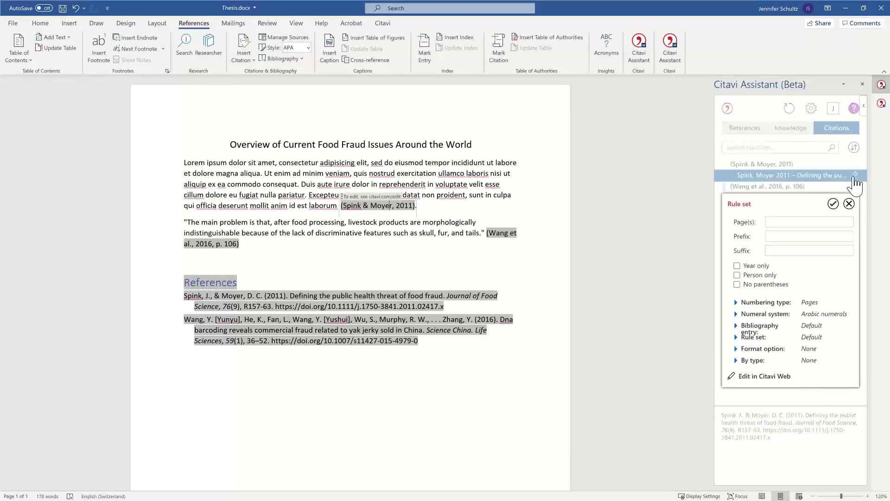
{"action": "left_click", "coordinate": [778, 222]}
{"action": "type", "text": "26"}
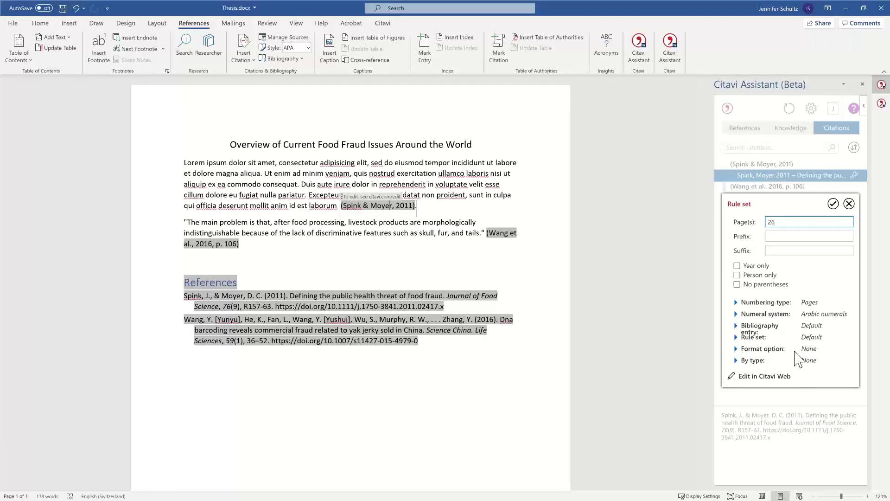
{"action": "left_click", "coordinate": [833, 204]}
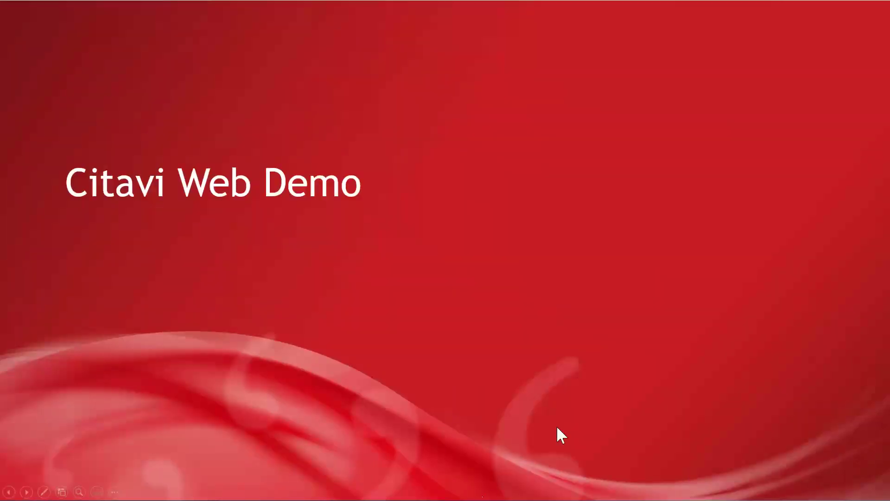
{"action": "left_click", "coordinate": [577, 415]}
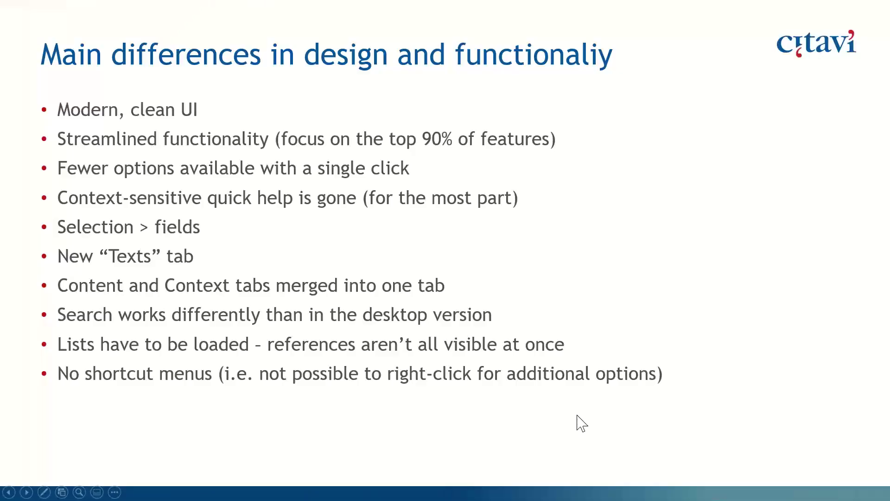